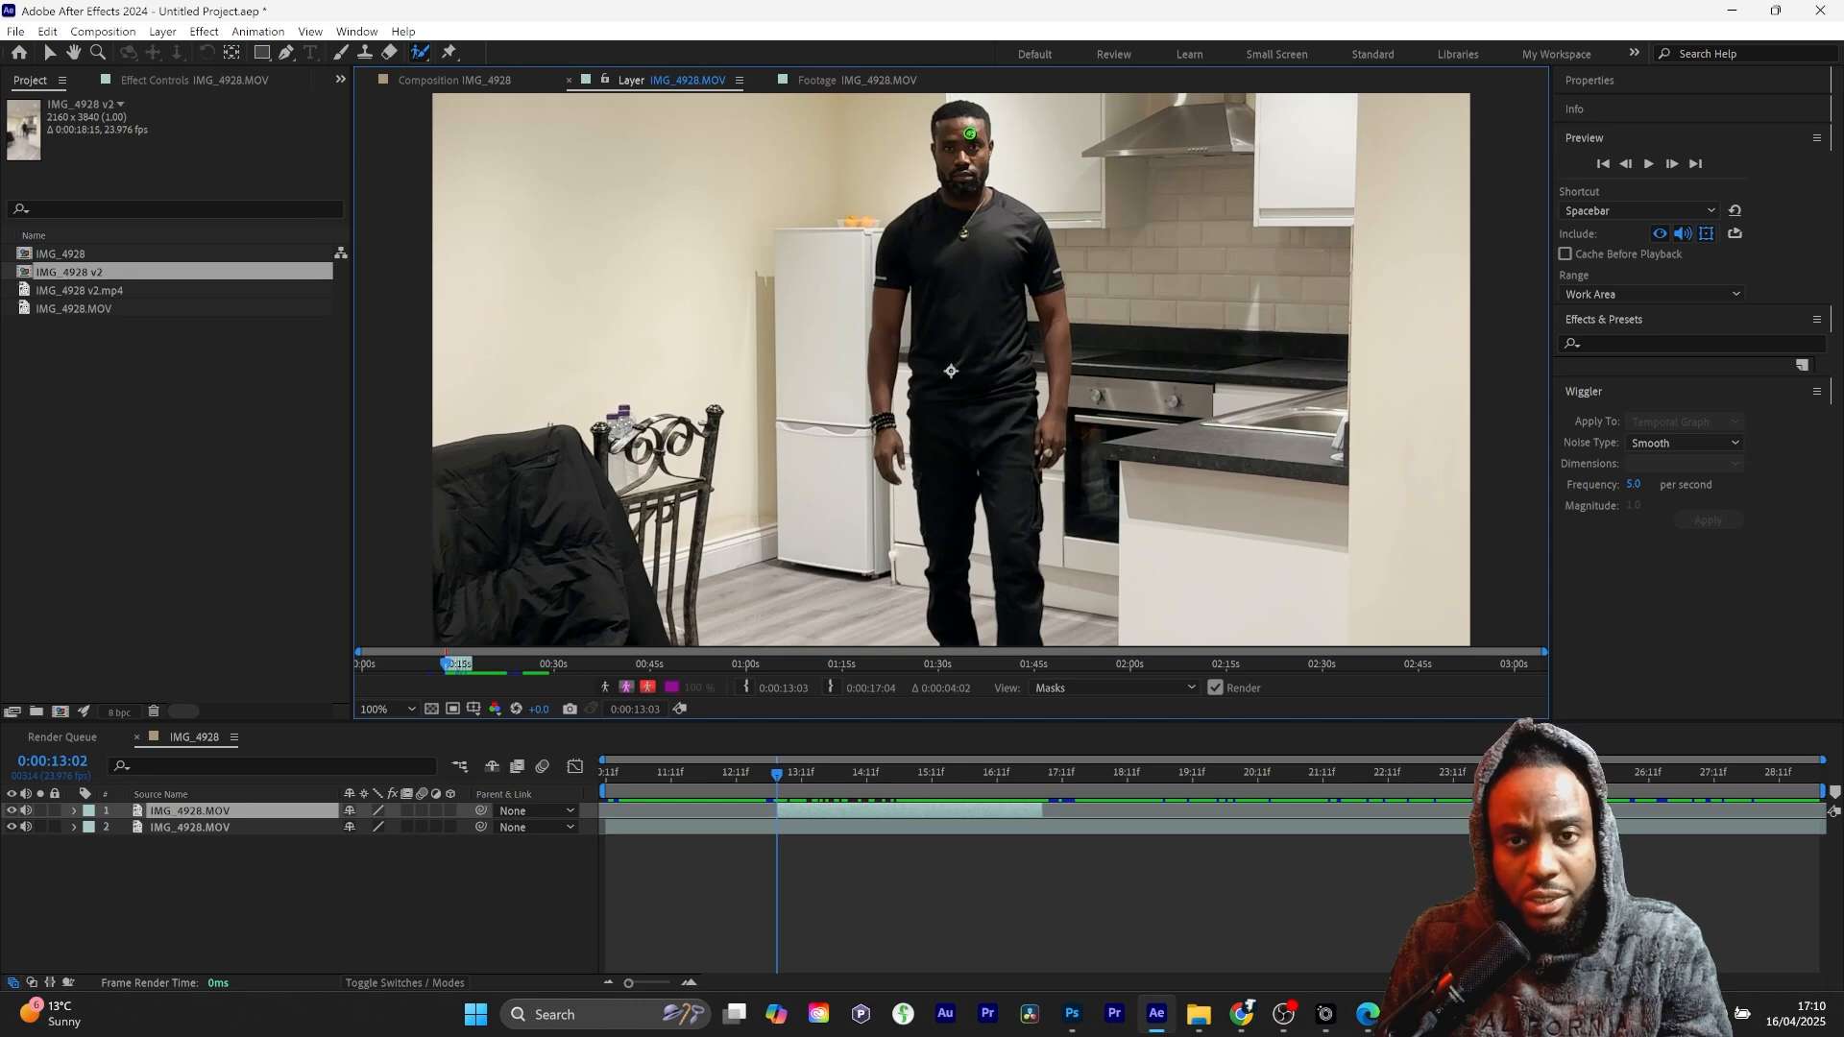
# Step: Paint a Roto Brush stroke on the standing man from his head down to his waist
pyautogui.moveTo(968, 113); pyautogui.dragTo(959, 375)
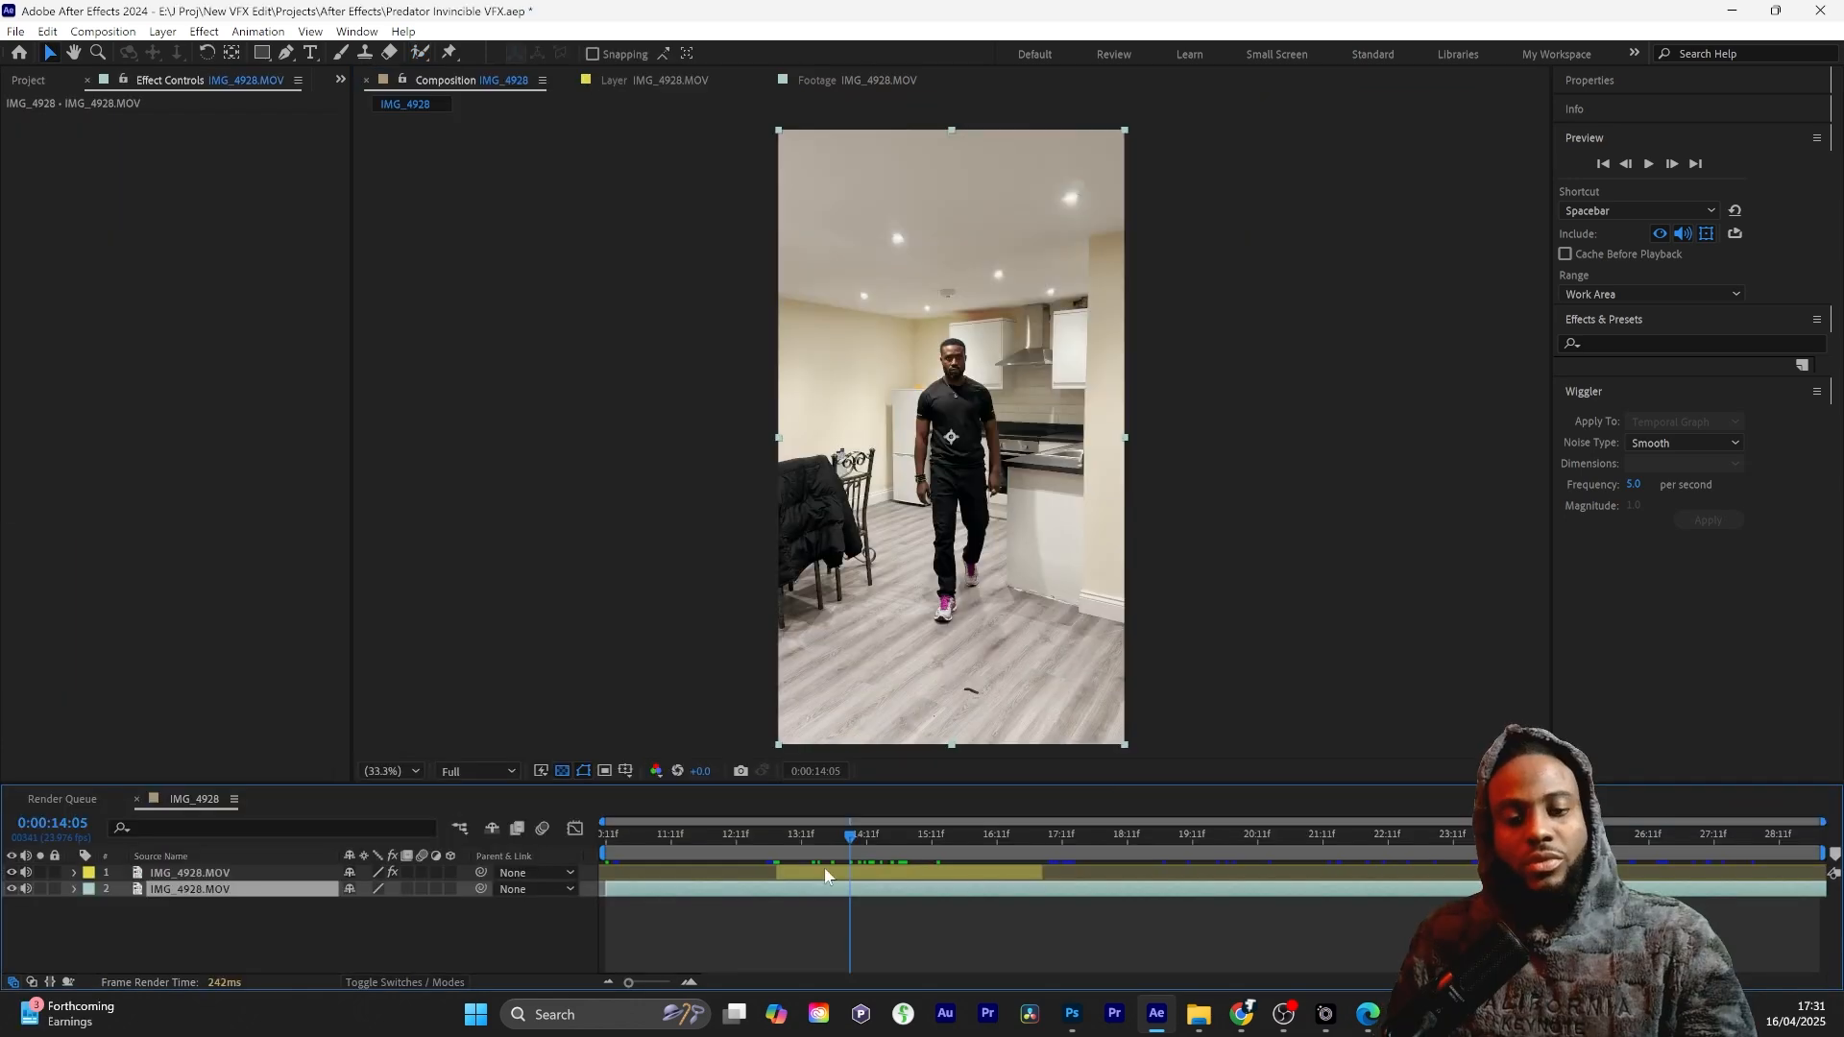
# Step: Duplicate the full-length IMG_4928.MOV layer and freeze the copy on the empty-room frame at 0:00:29:01
pyautogui.moveTo(813, 851); pyautogui.dragTo(803, 851)
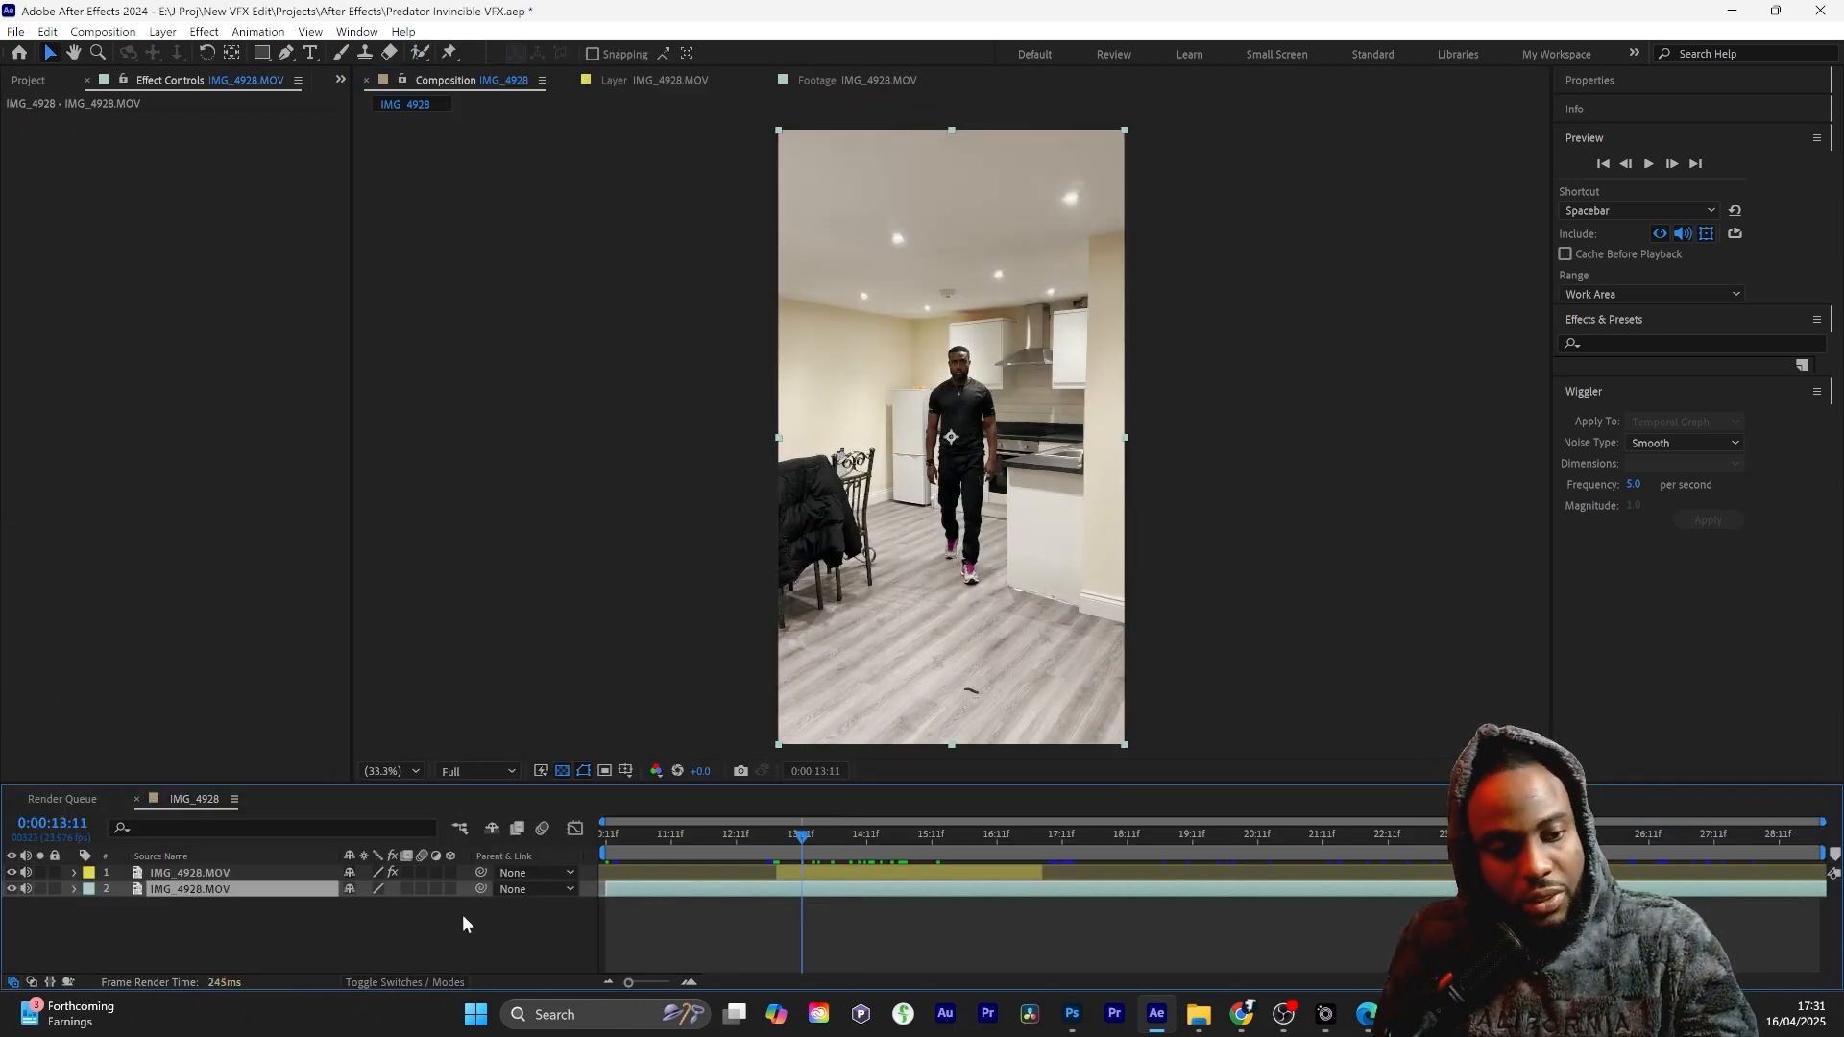
pyautogui.click(11, 888)
pyautogui.click(766, 838)
pyautogui.moveTo(766, 839); pyautogui.dragTo(939, 839)
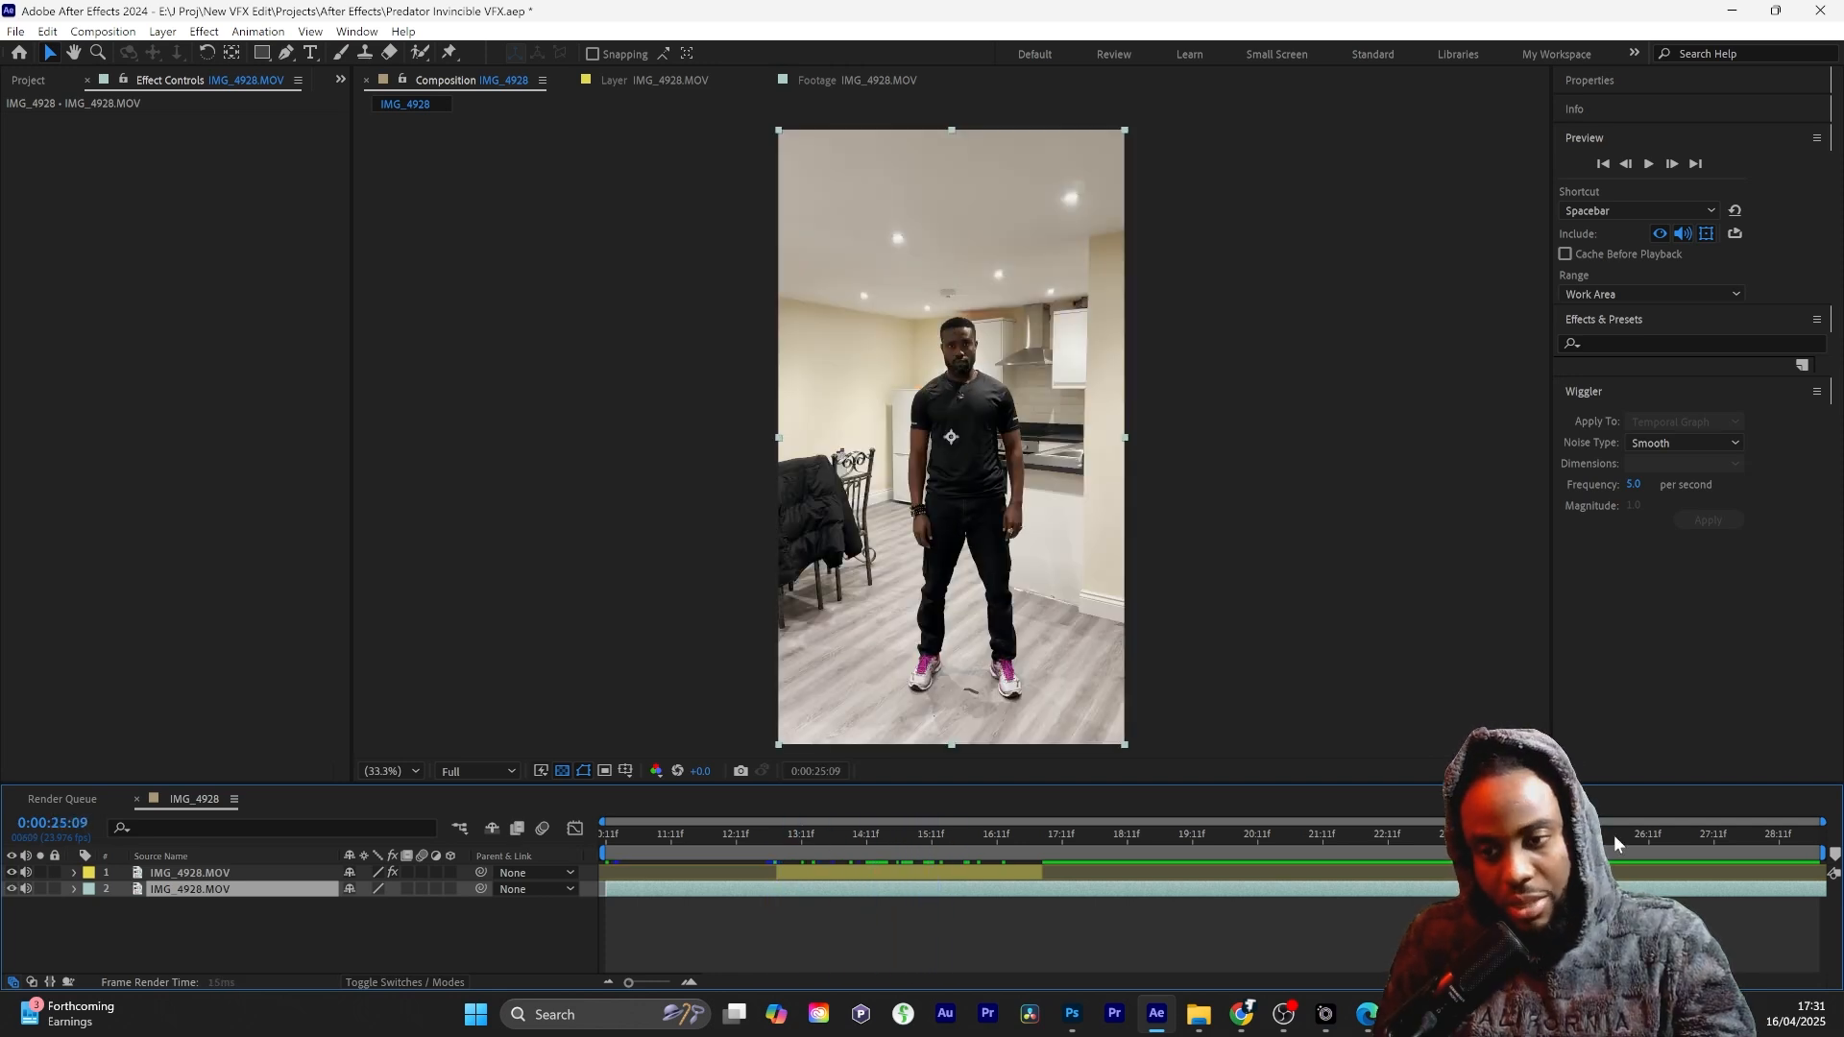
pyautogui.moveTo(1614, 837); pyautogui.dragTo(1817, 839)
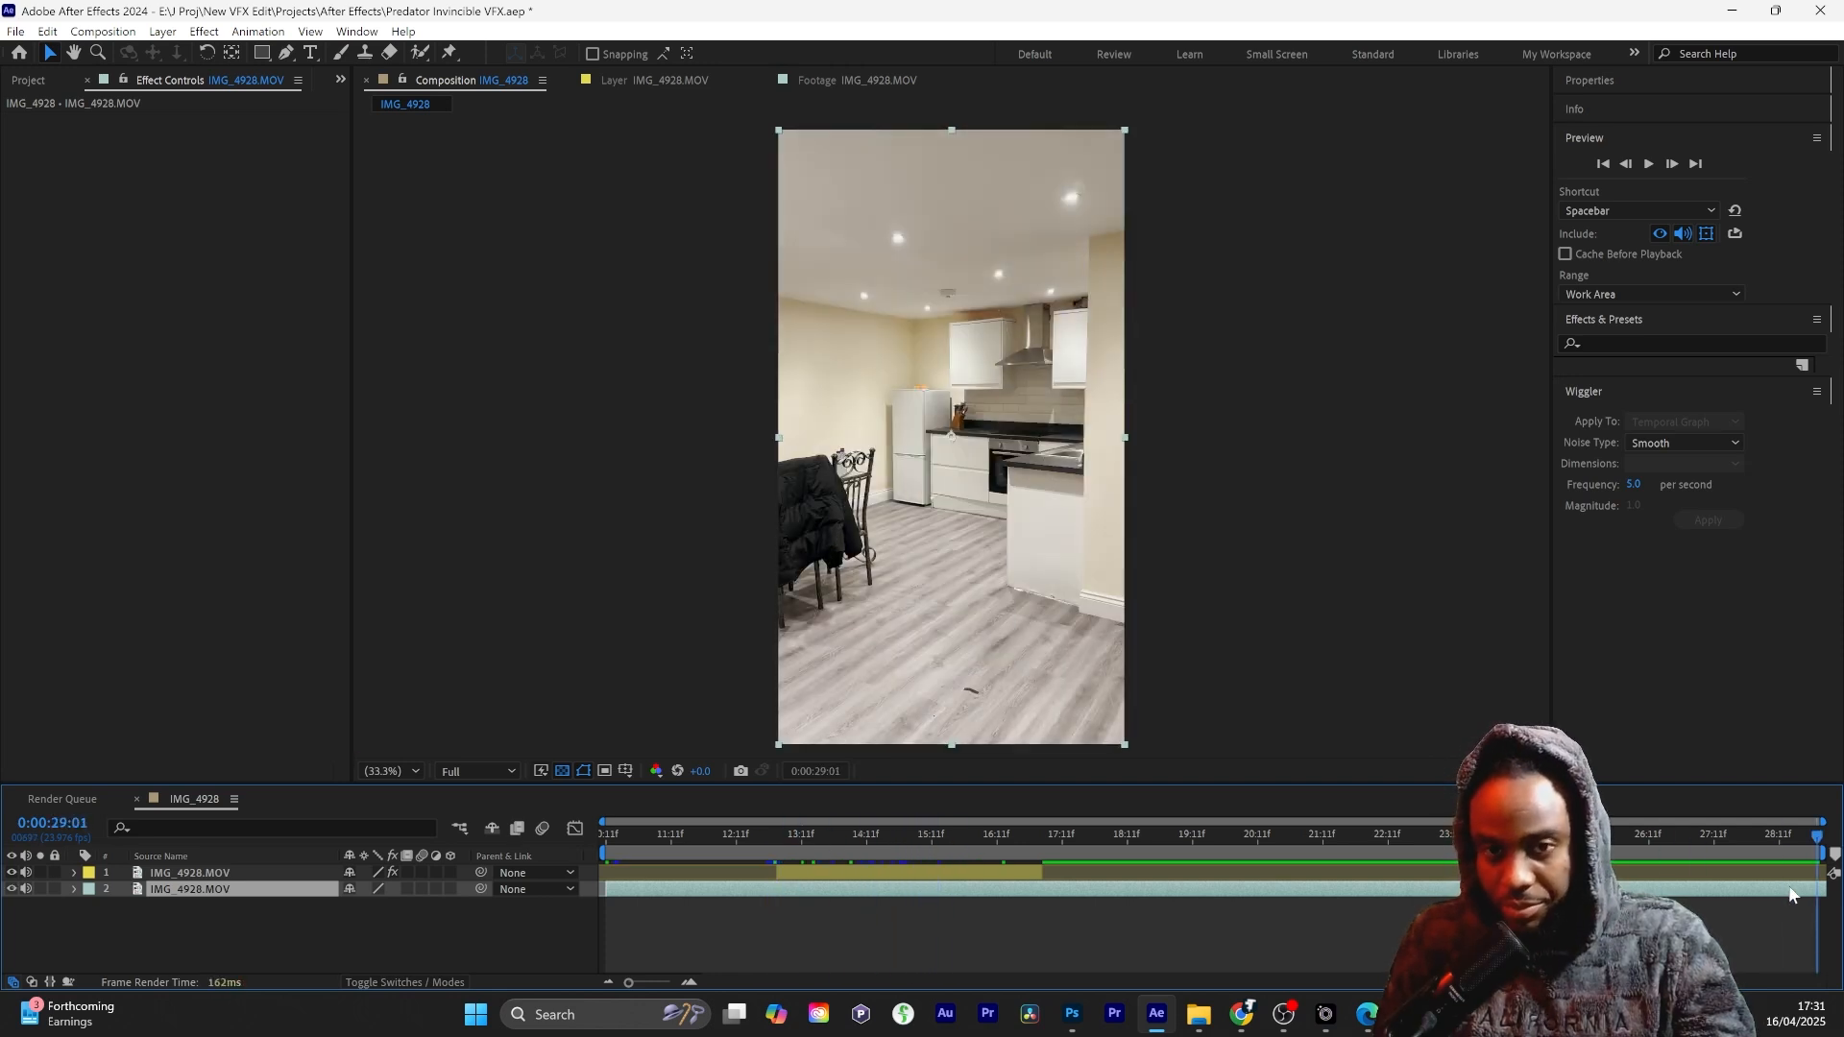
pyautogui.hotkey('ctrl', 'd')
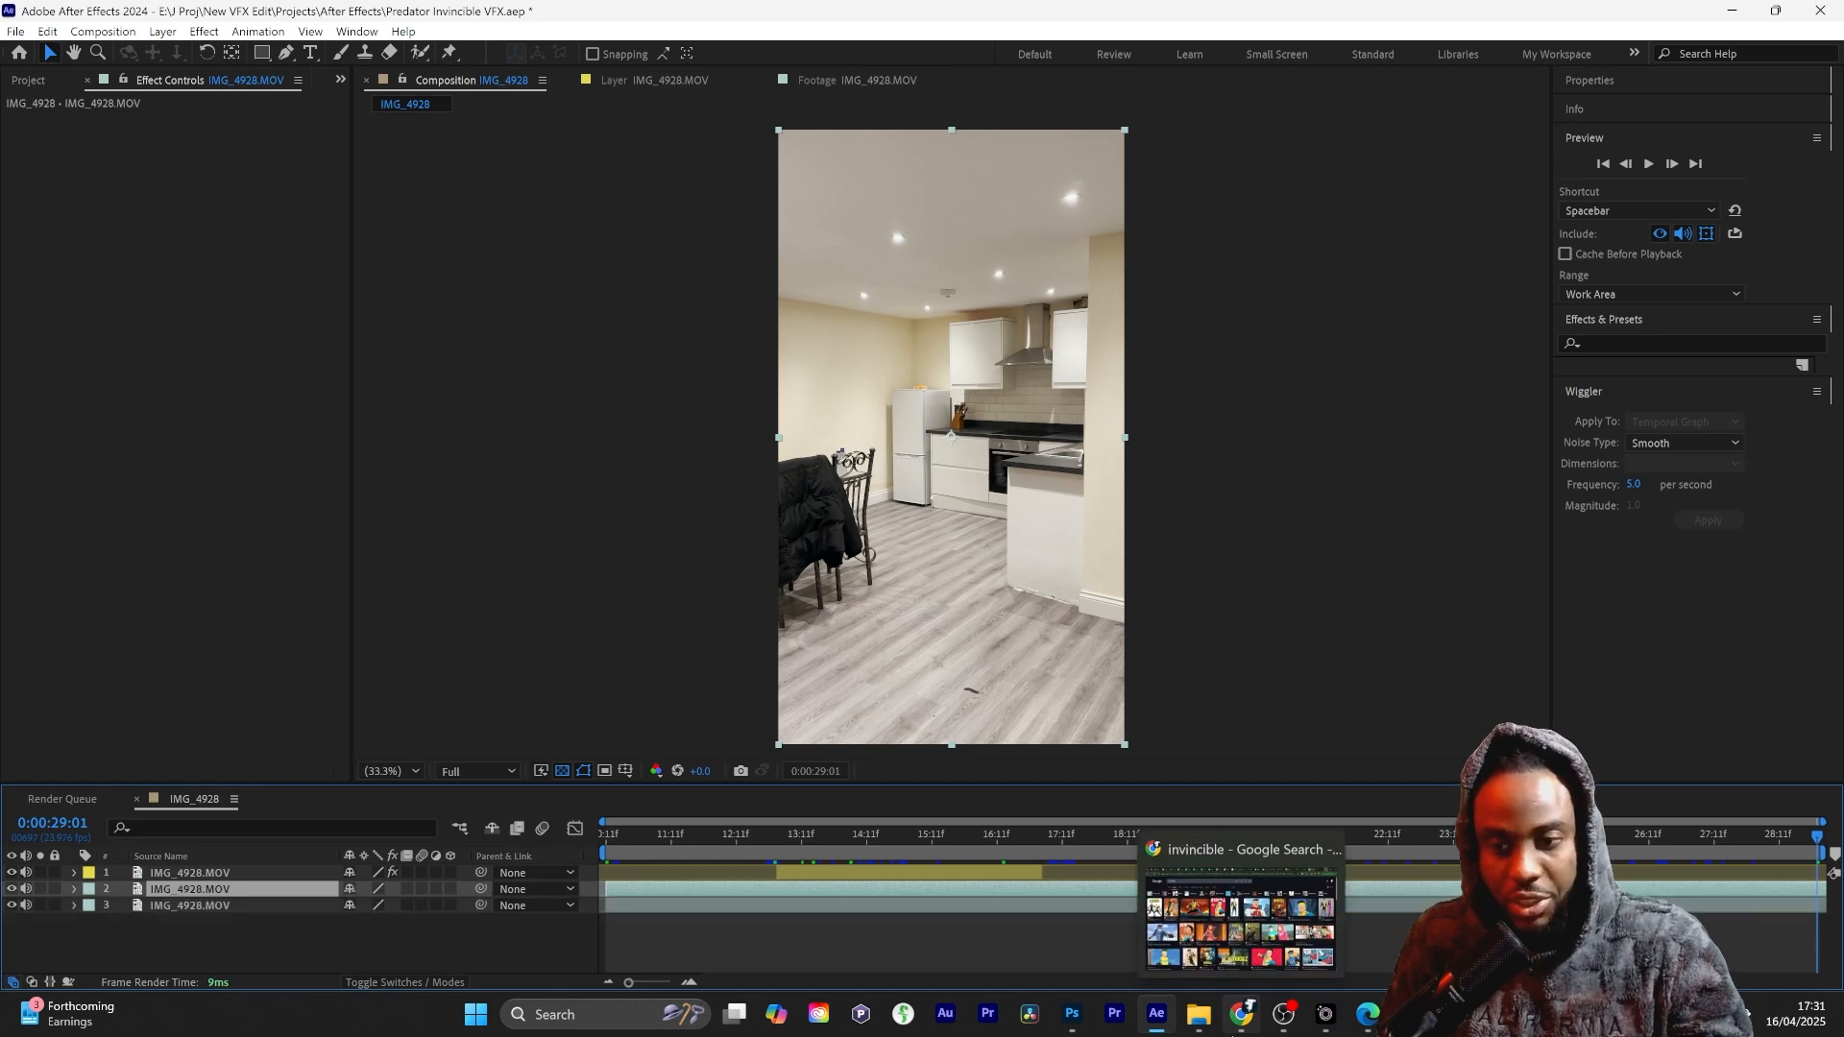
pyautogui.rightClick(1775, 891)
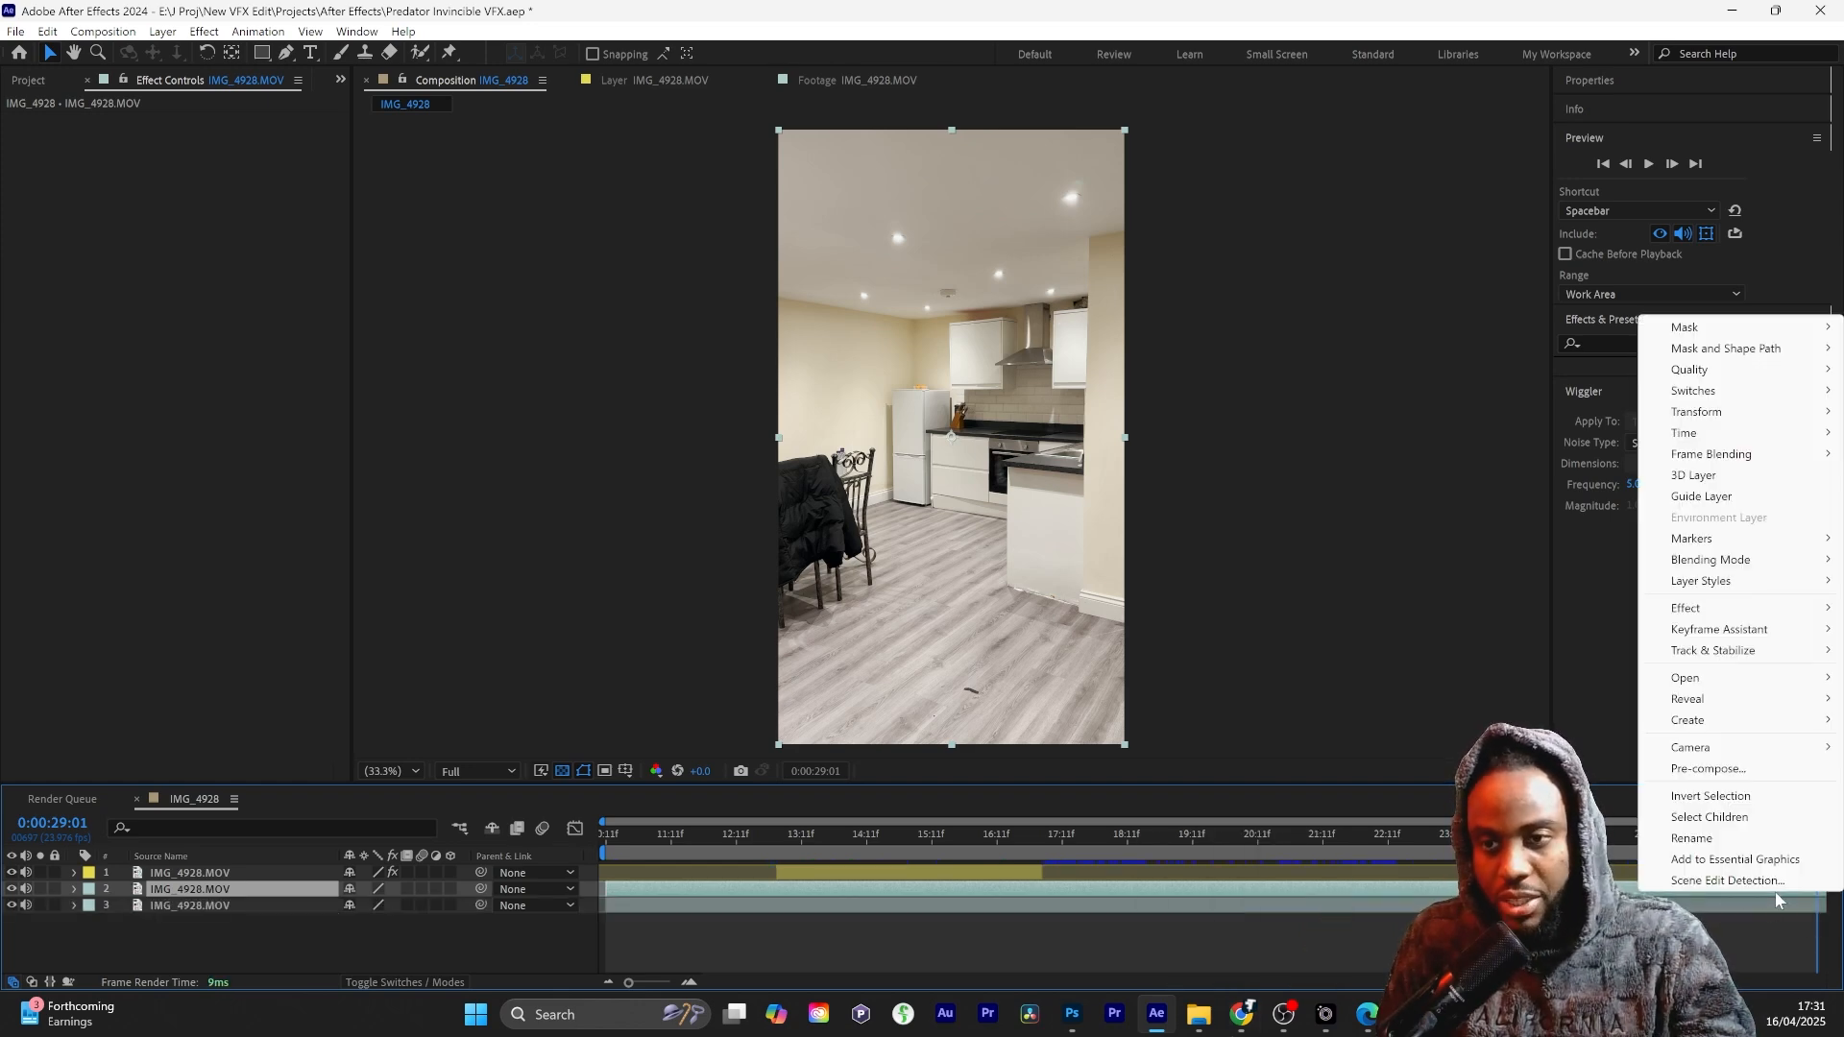
pyautogui.moveTo(1709, 442)
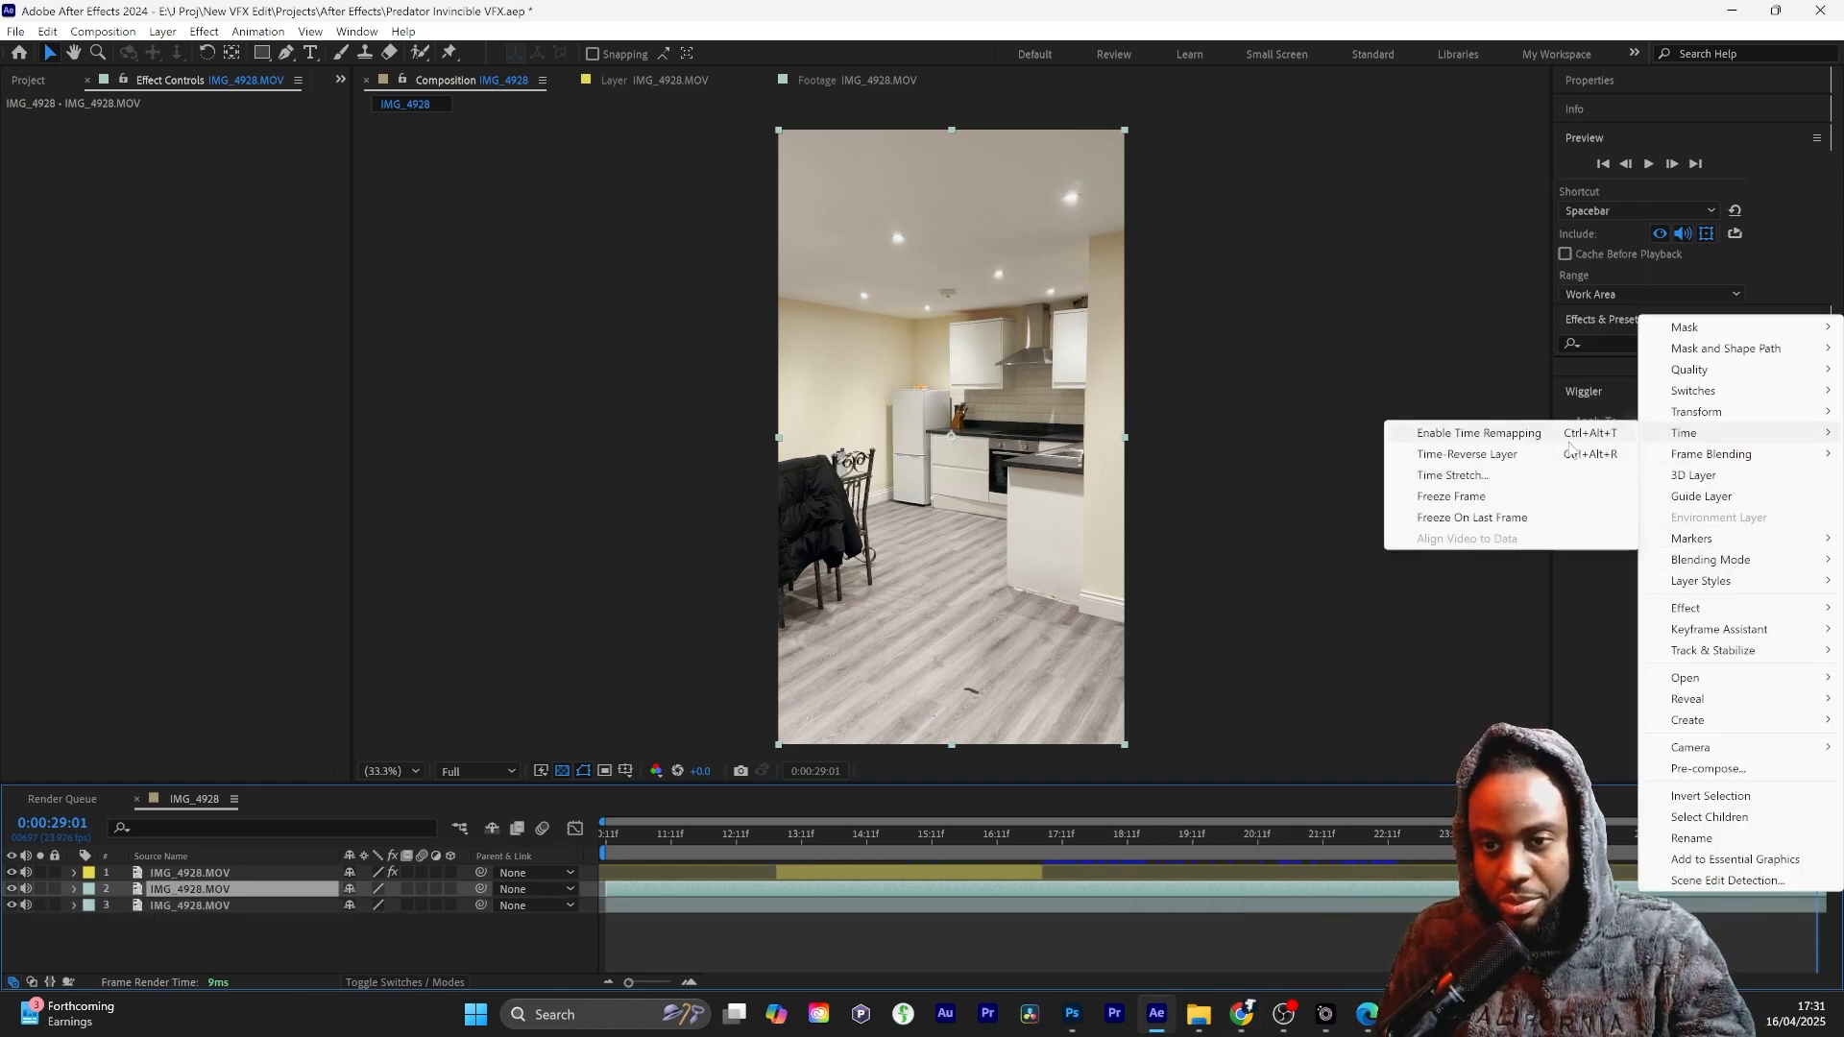
pyautogui.click(1499, 496)
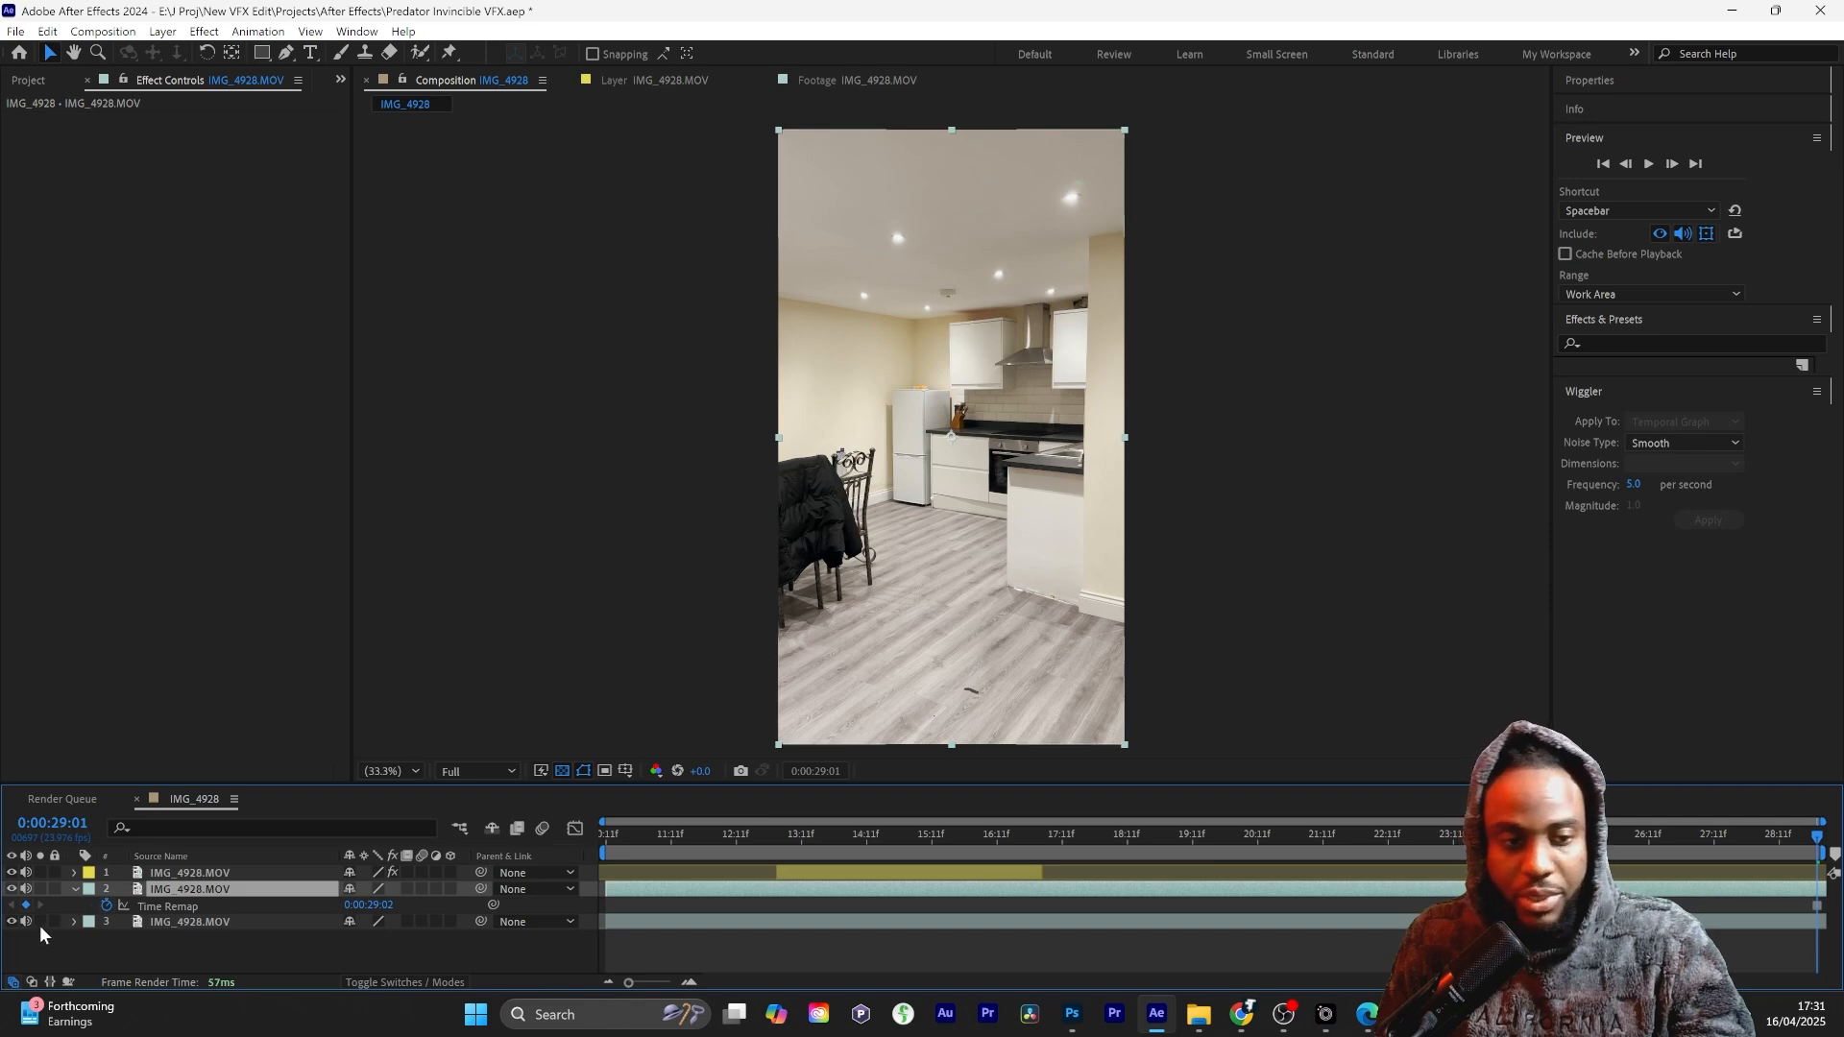
# Step: Rename the frozen layer BG Clean and the rotoscoped layer Subject
pyautogui.press('Return')
pyautogui.write('B')
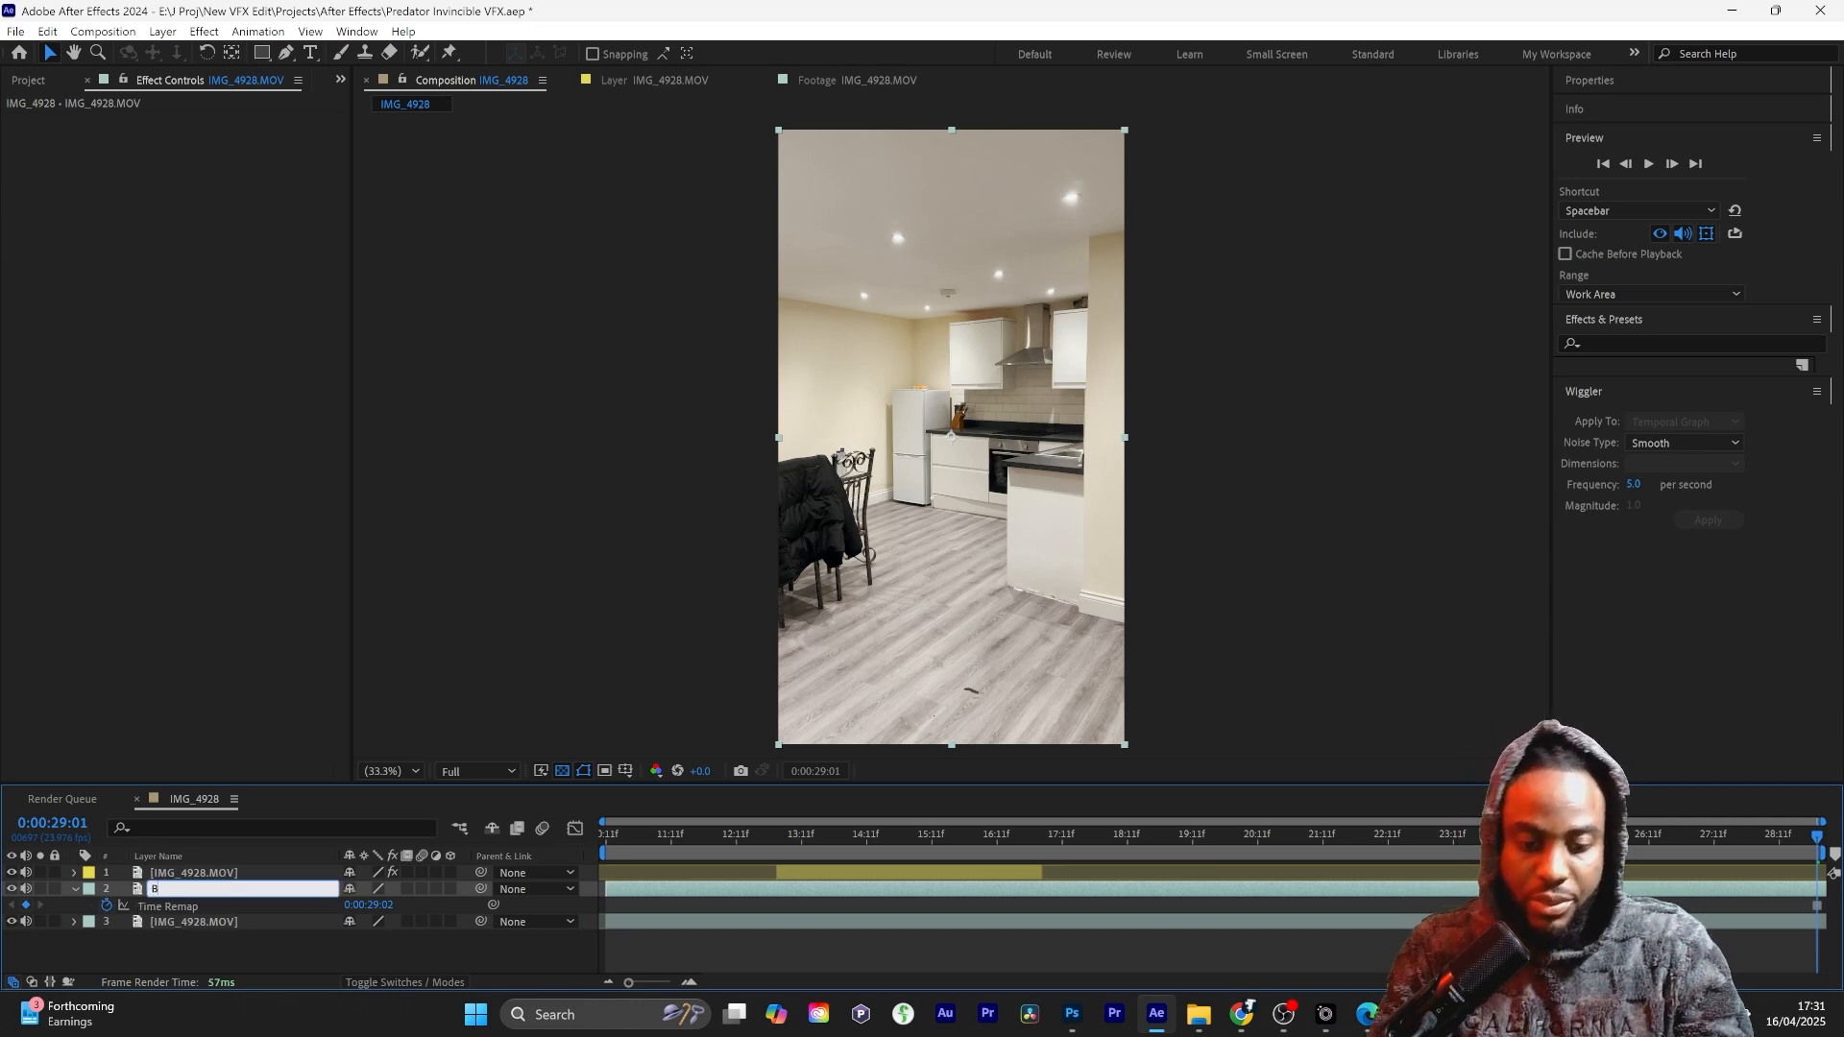
pyautogui.write('G Clean')
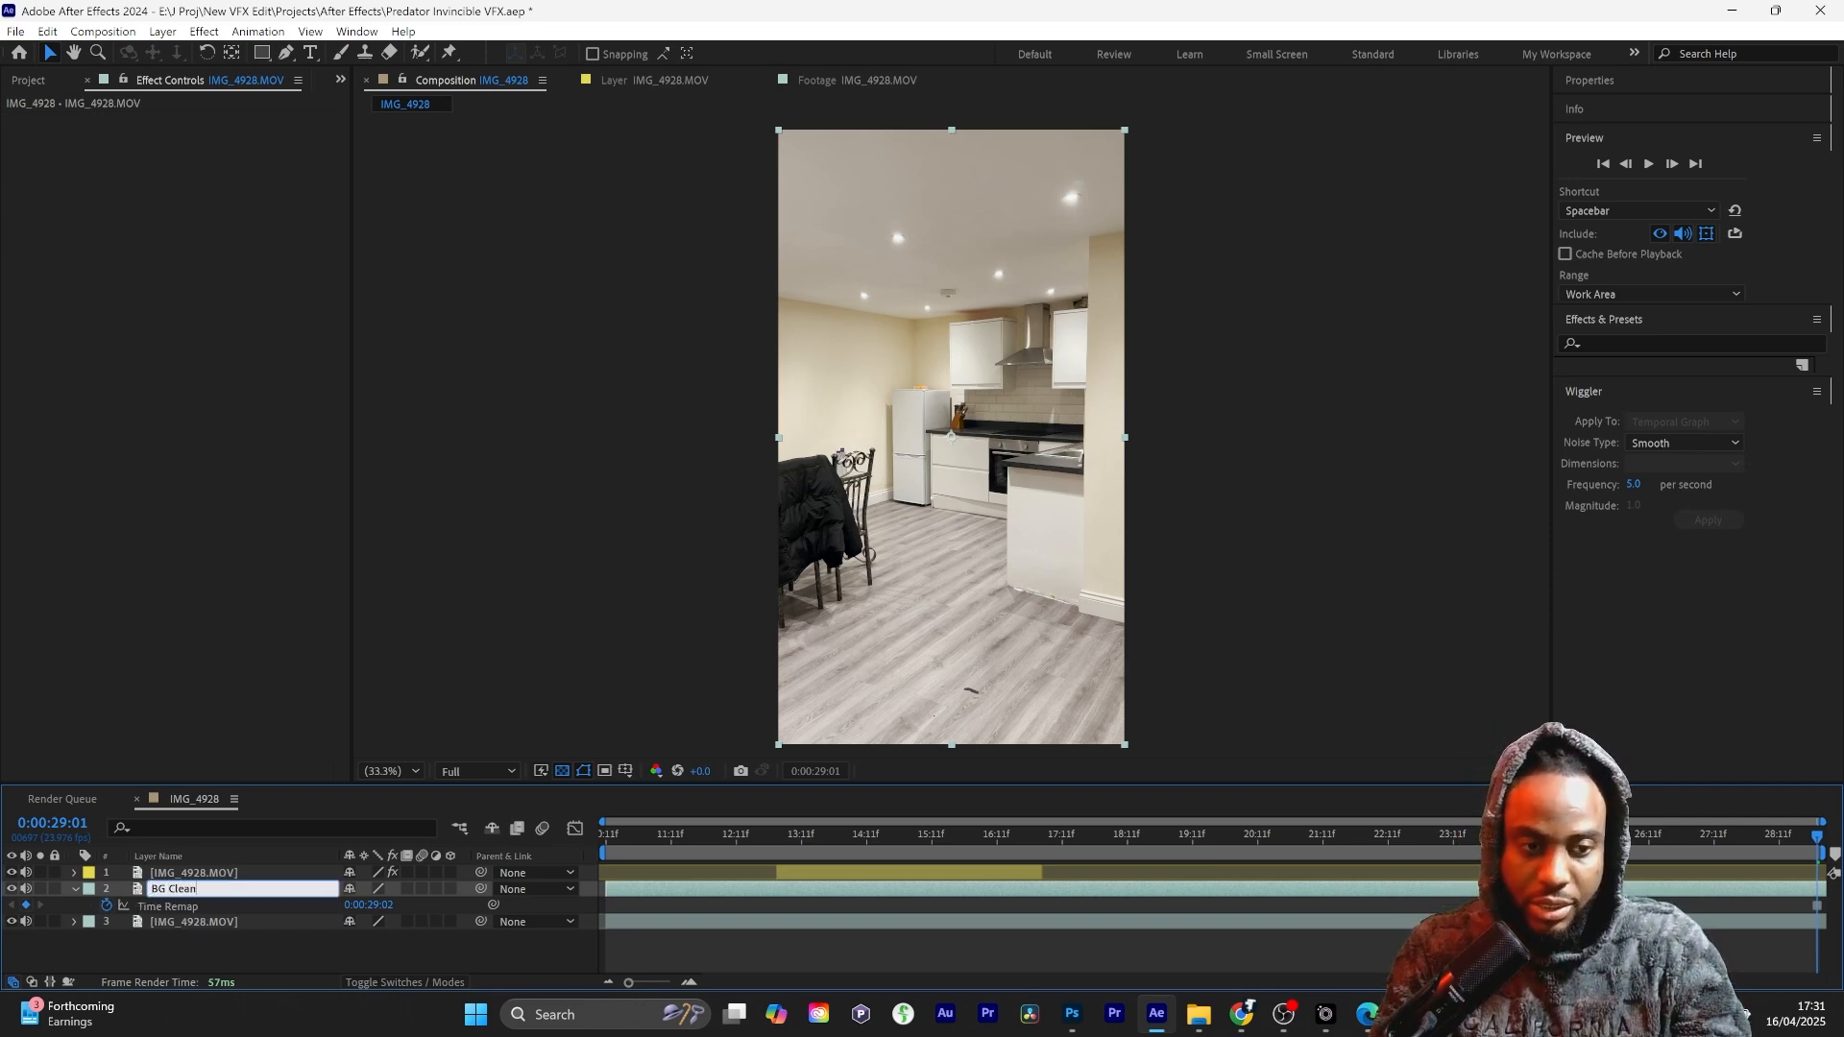
pyautogui.click(169, 873)
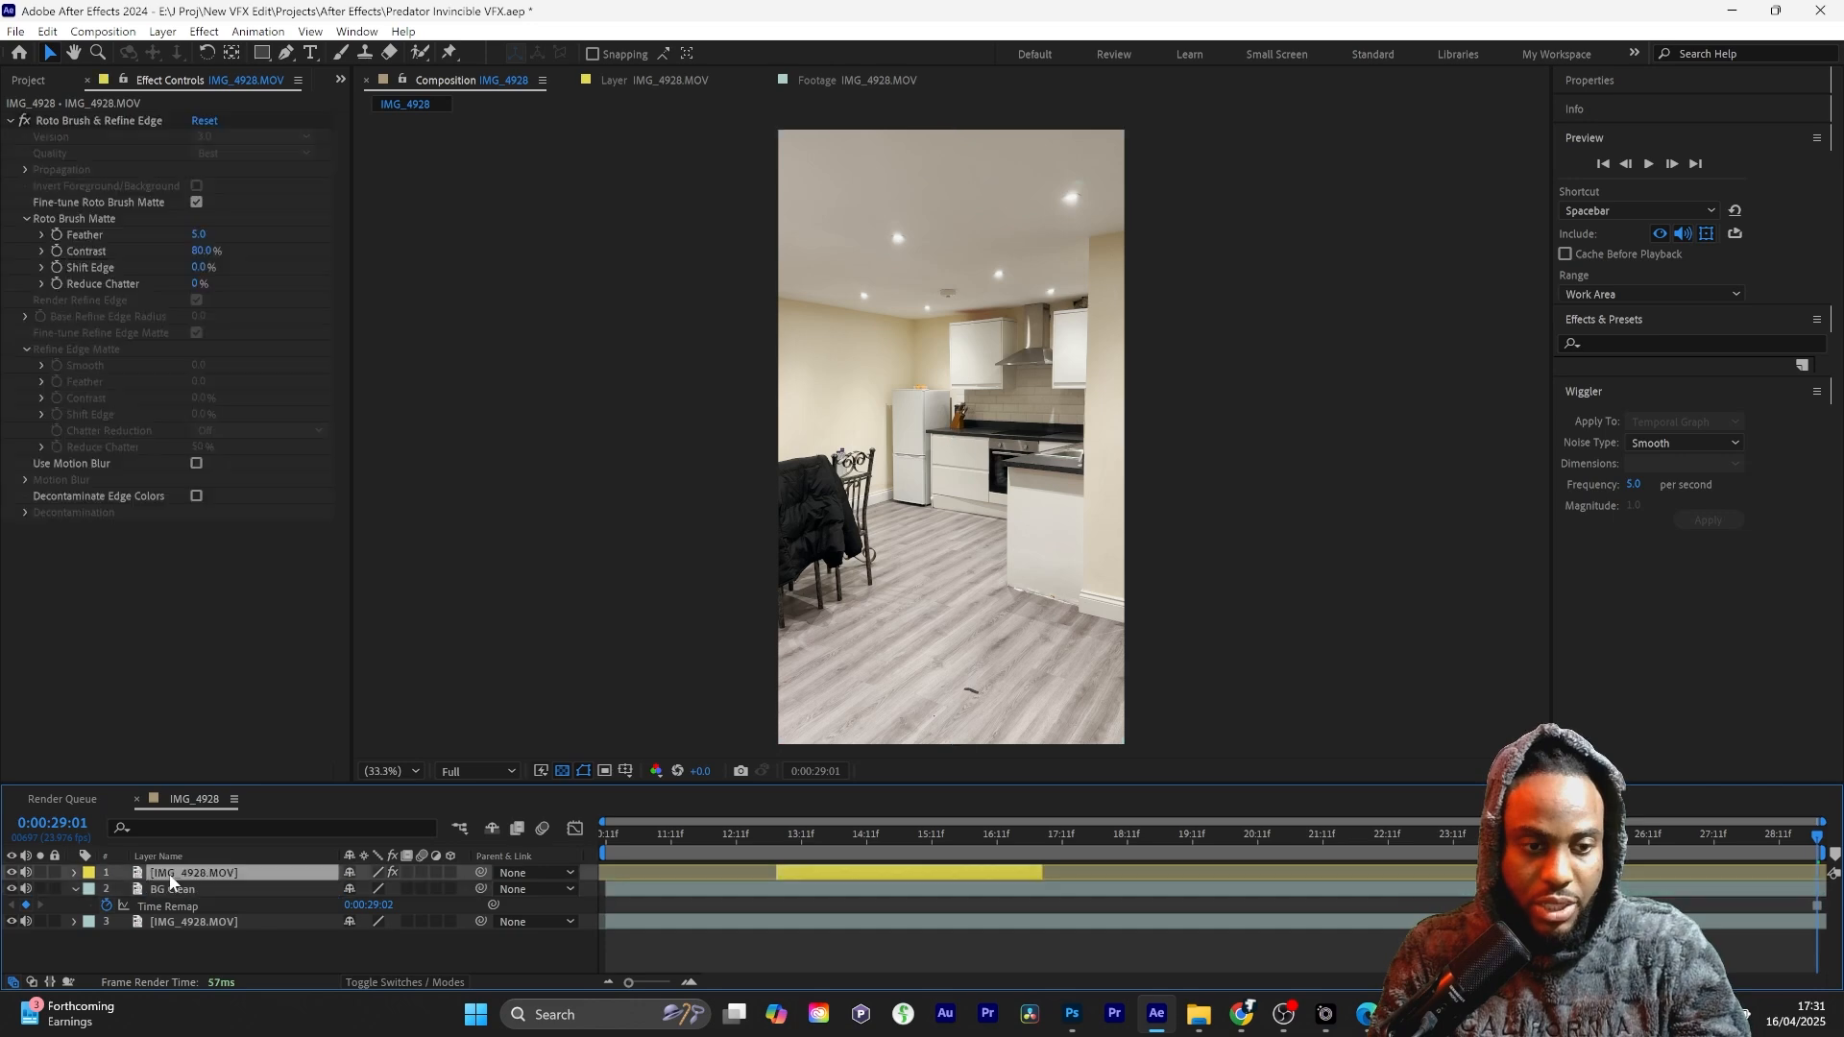
pyautogui.press('Return')
pyautogui.write('Subject')
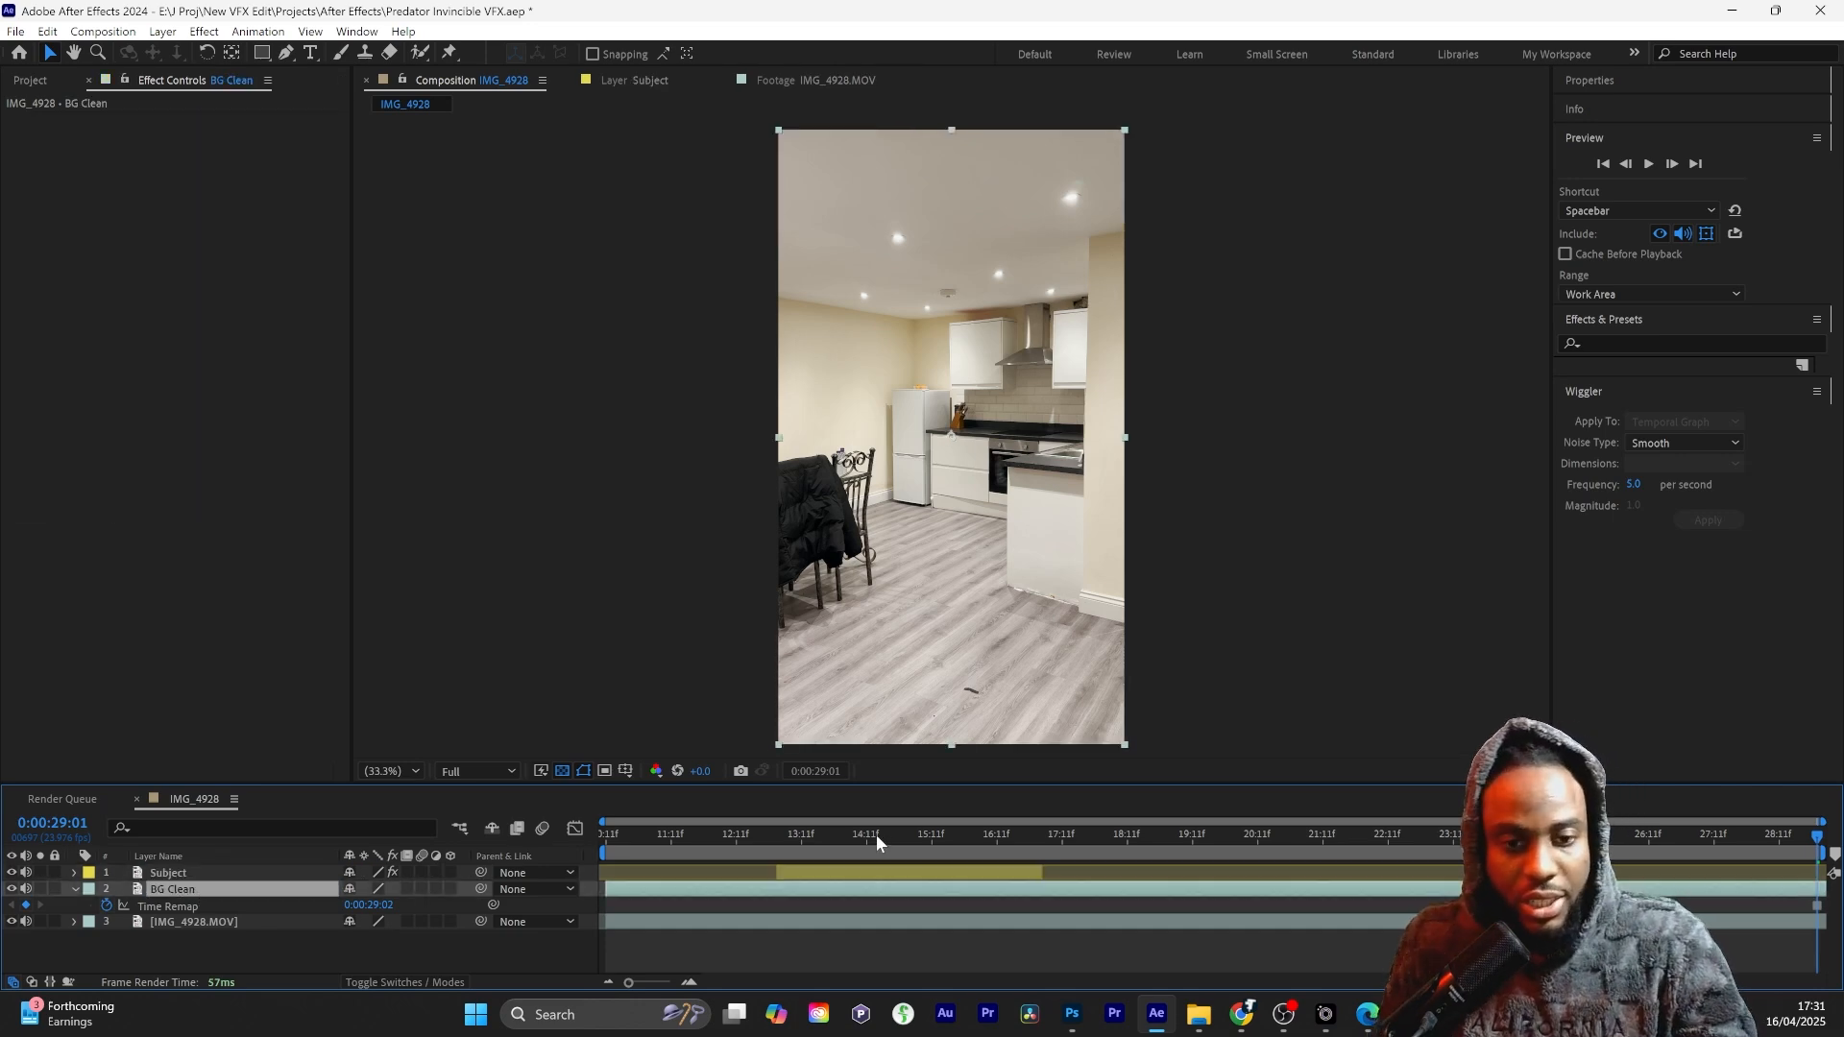
# Step: Pre-compose the Subject layer, moving all attributes into the new composition and adjusting its duration to the layer's time span
pyautogui.rightClick(867, 873)
pyautogui.click(927, 742)
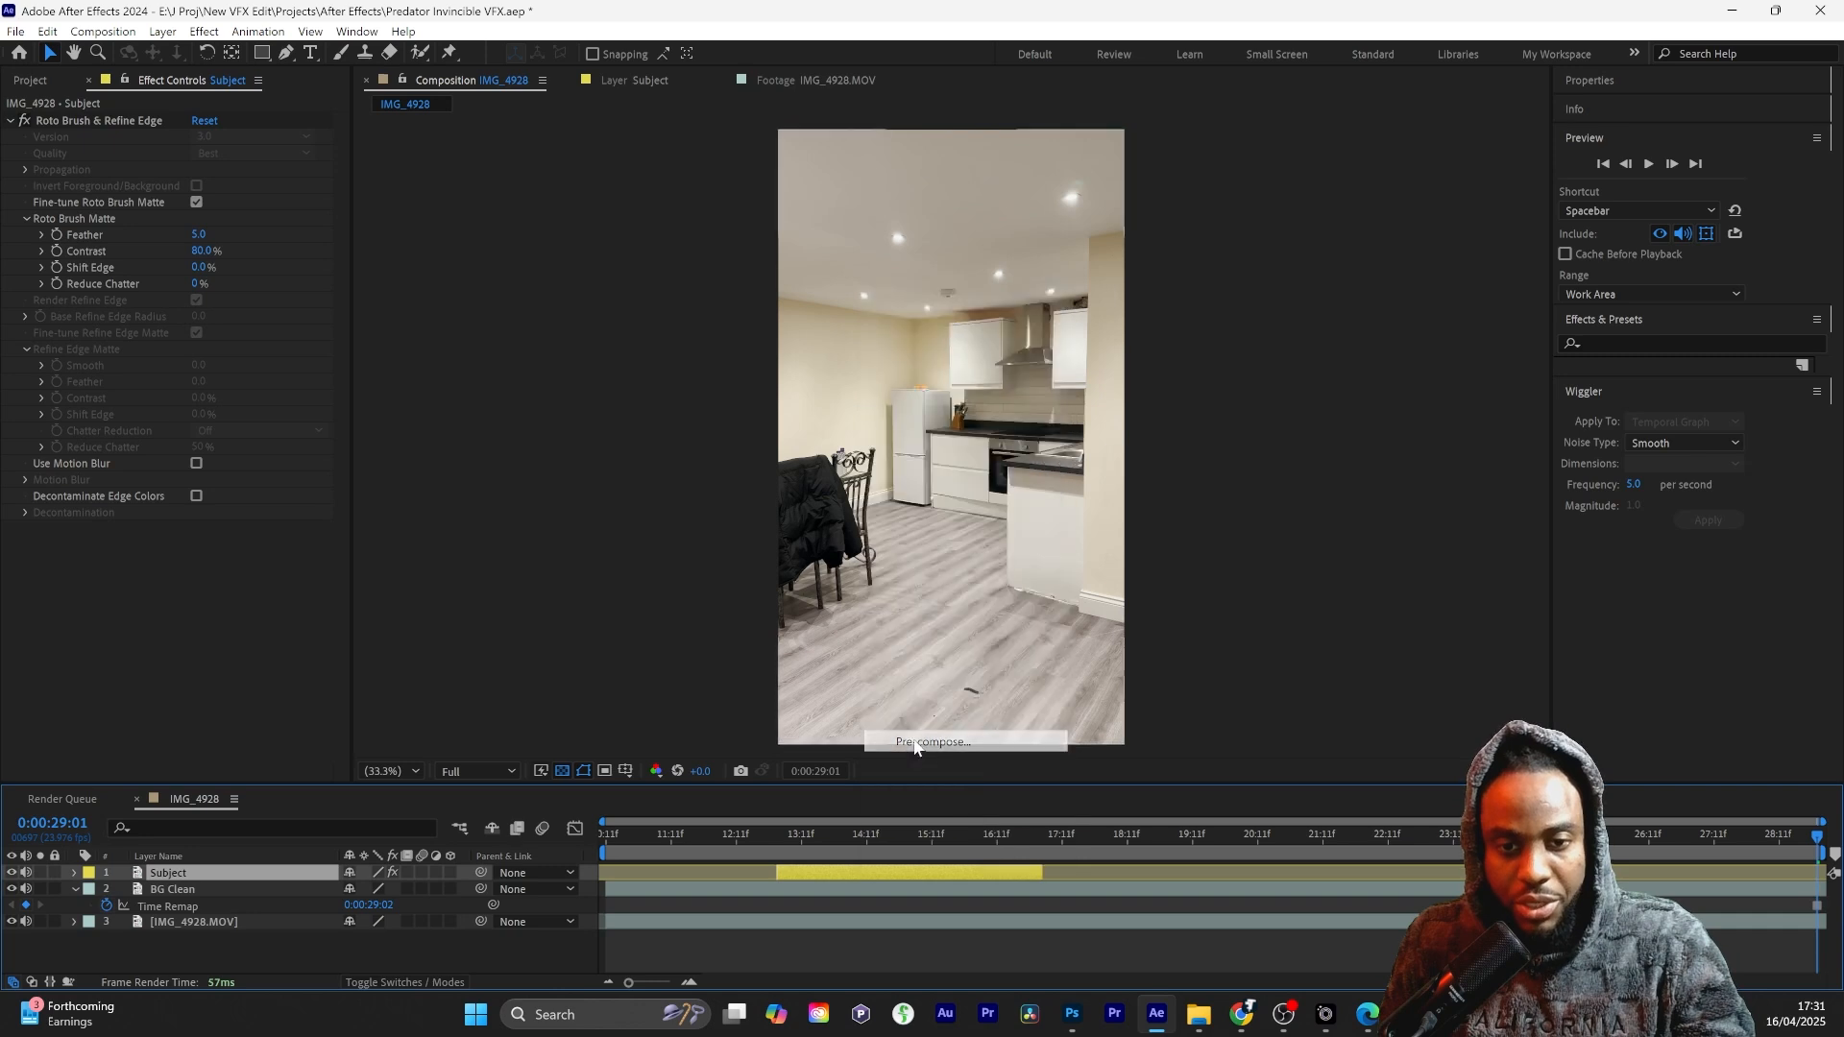
pyautogui.click(478, 464)
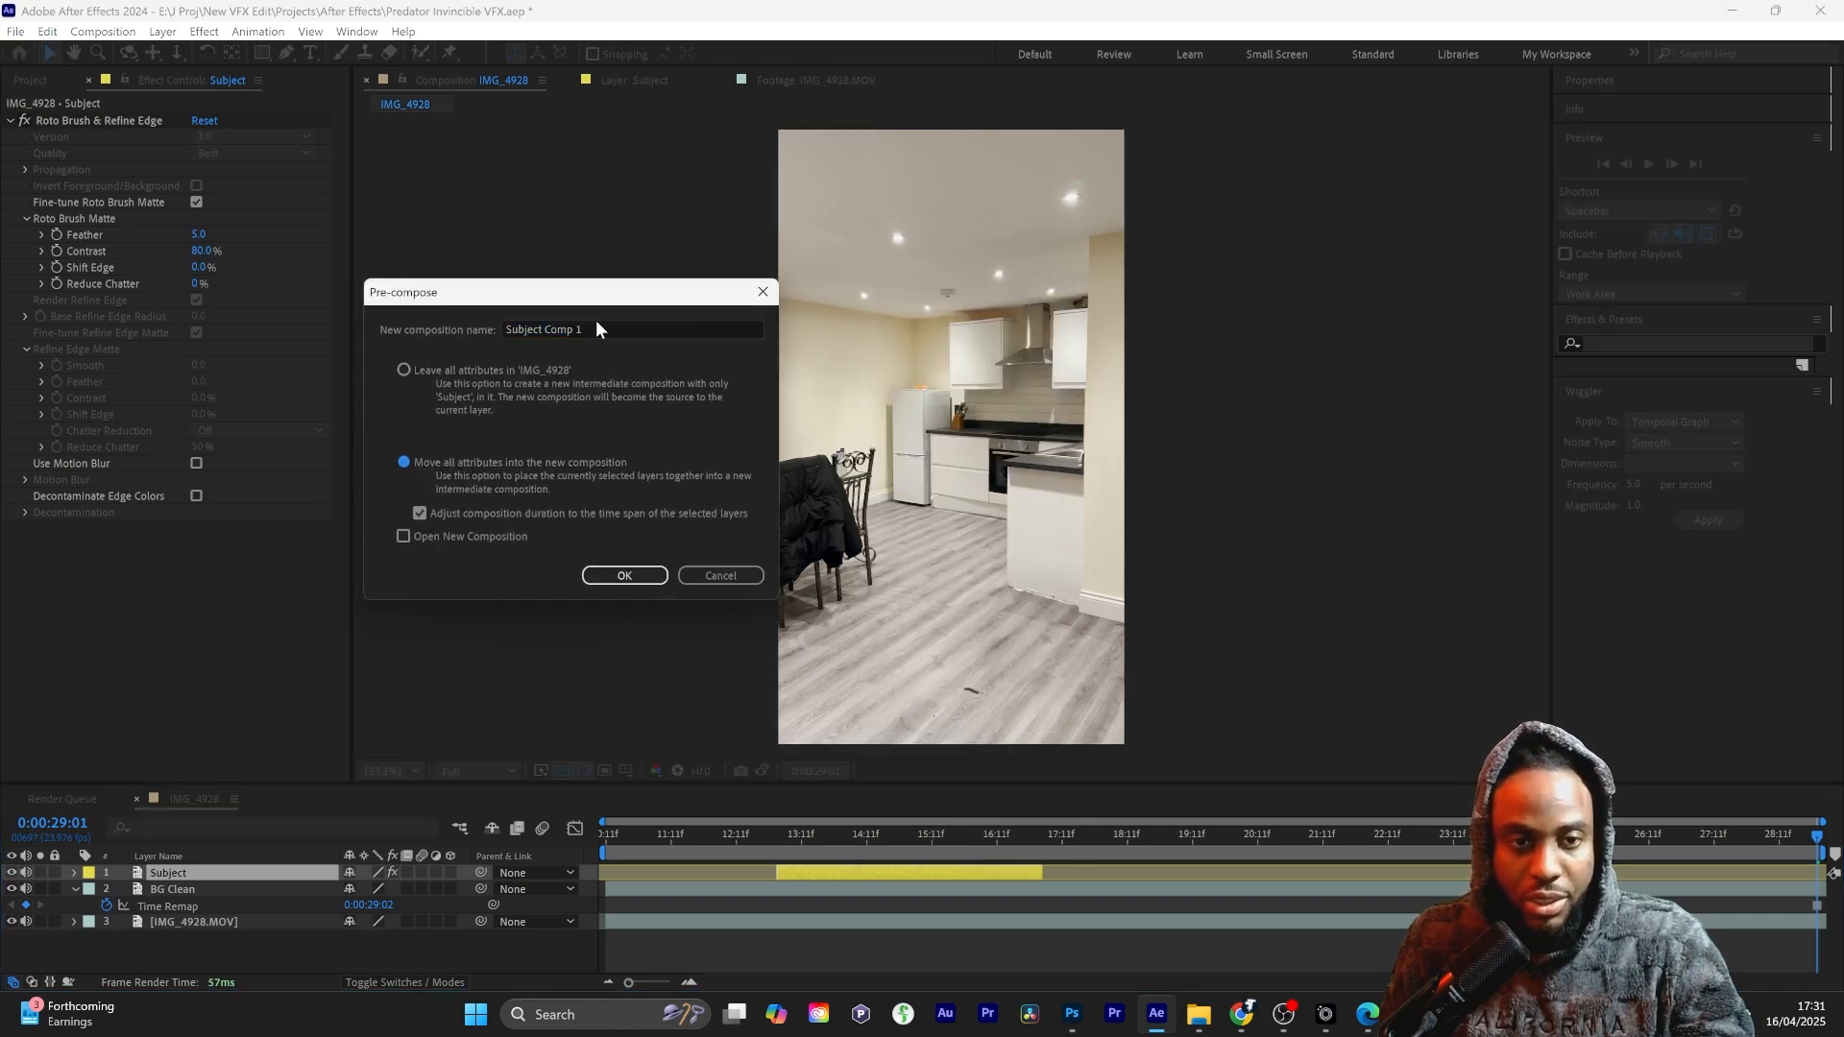
pyautogui.click(620, 576)
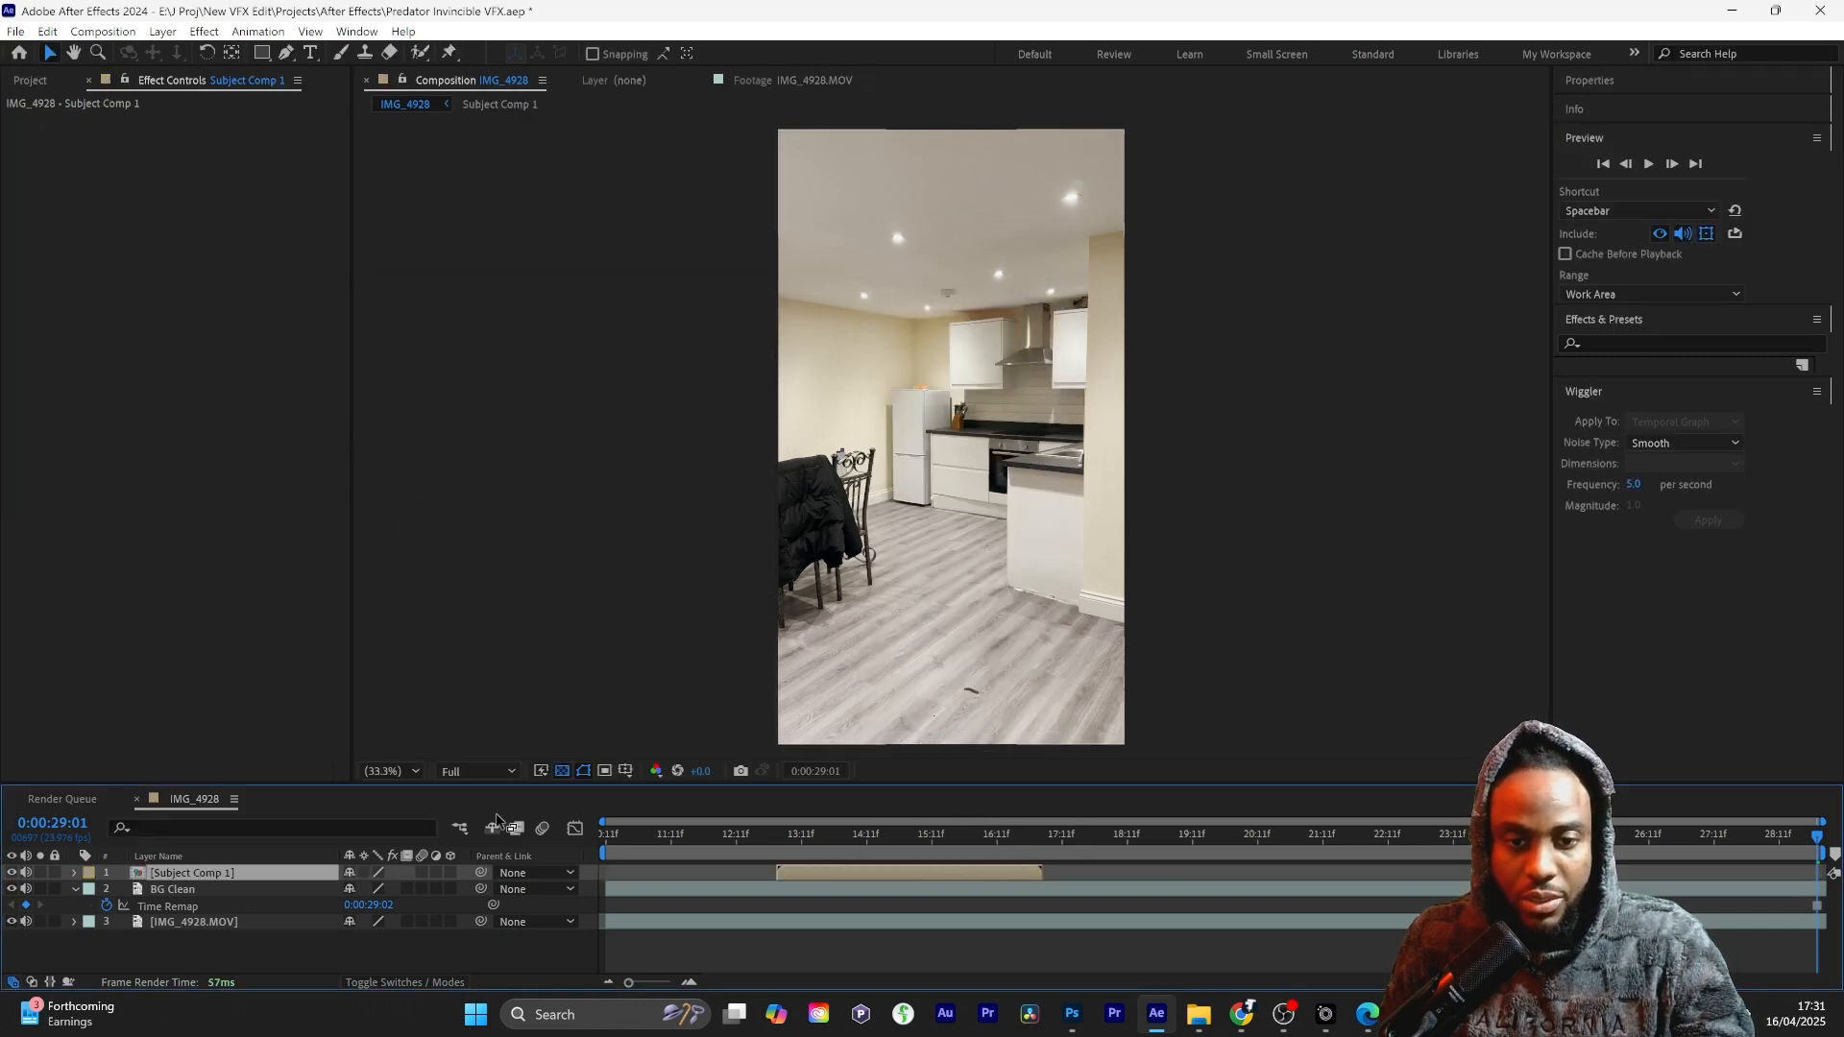
pyautogui.moveTo(873, 843); pyautogui.dragTo(930, 842)
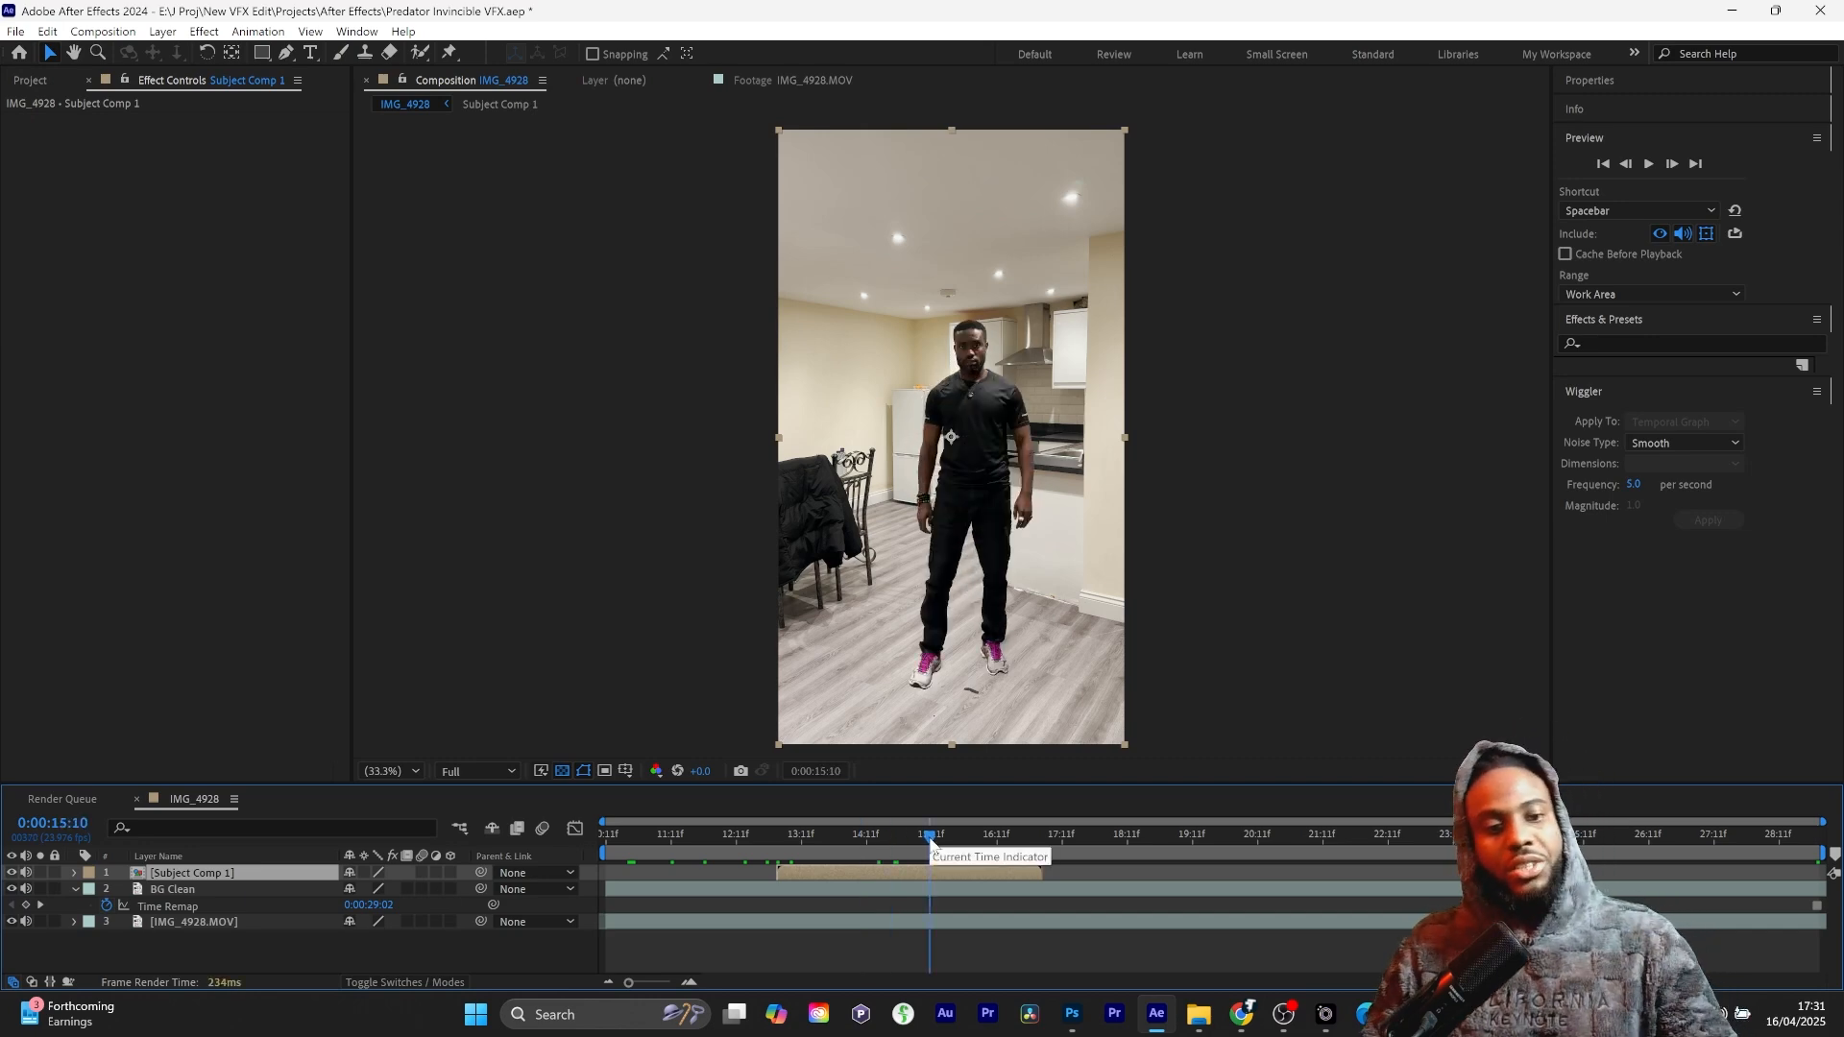
# Step: Place BG Clean beneath the IMG_4928.MOV layer and give the IMG_4928.MOV layer a green label
pyautogui.moveTo(192, 898); pyautogui.dragTo(192, 943)
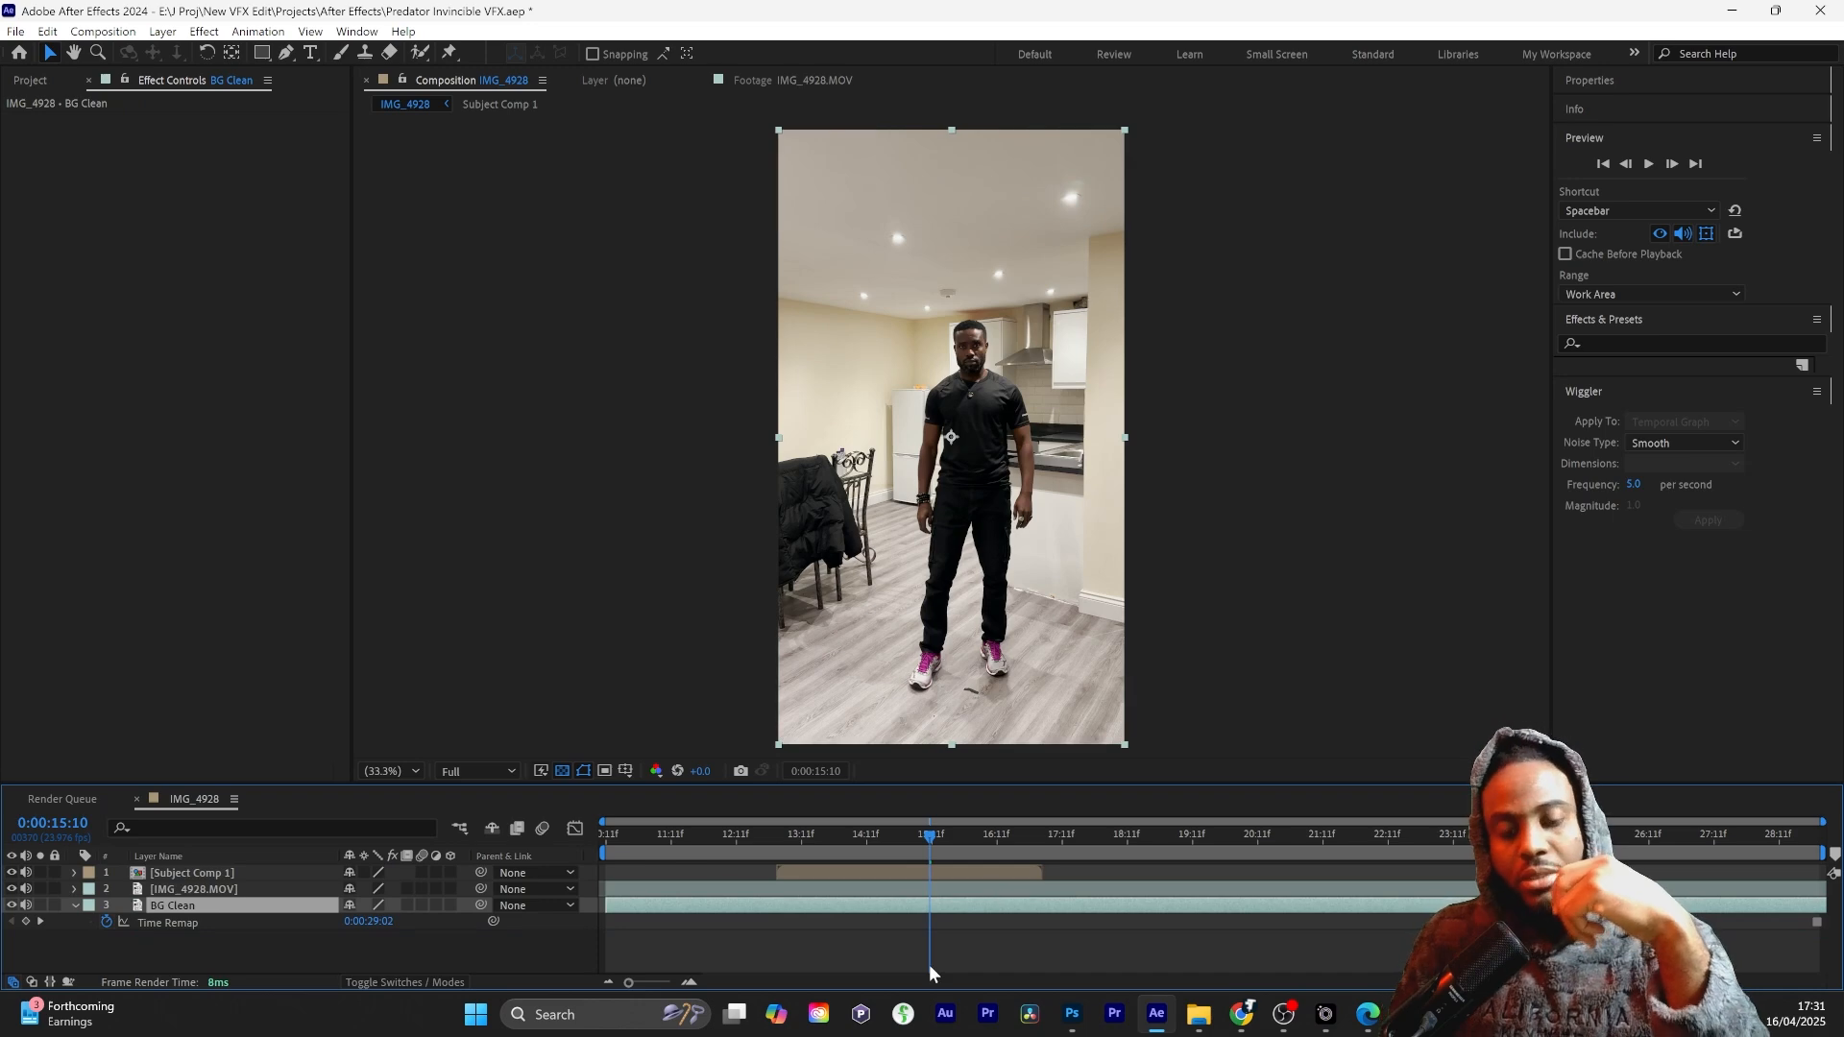
pyautogui.click(192, 888)
pyautogui.click(88, 889)
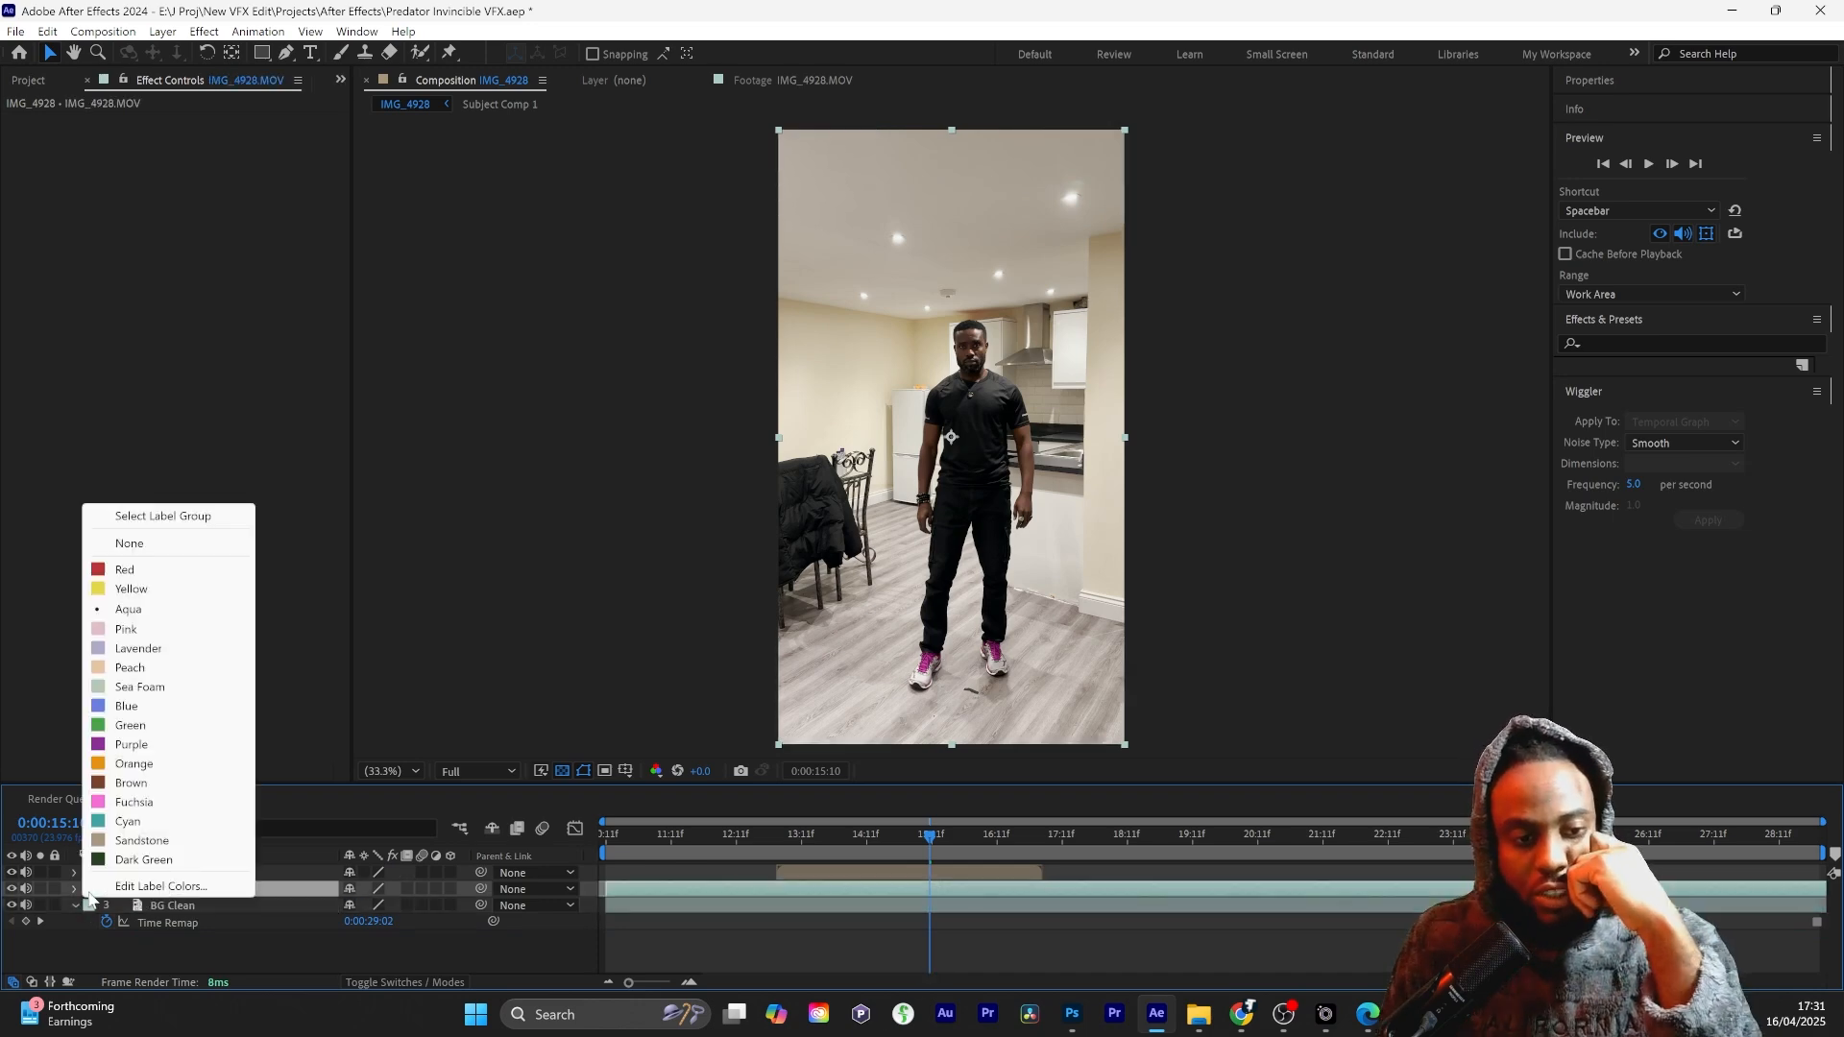
pyautogui.click(121, 727)
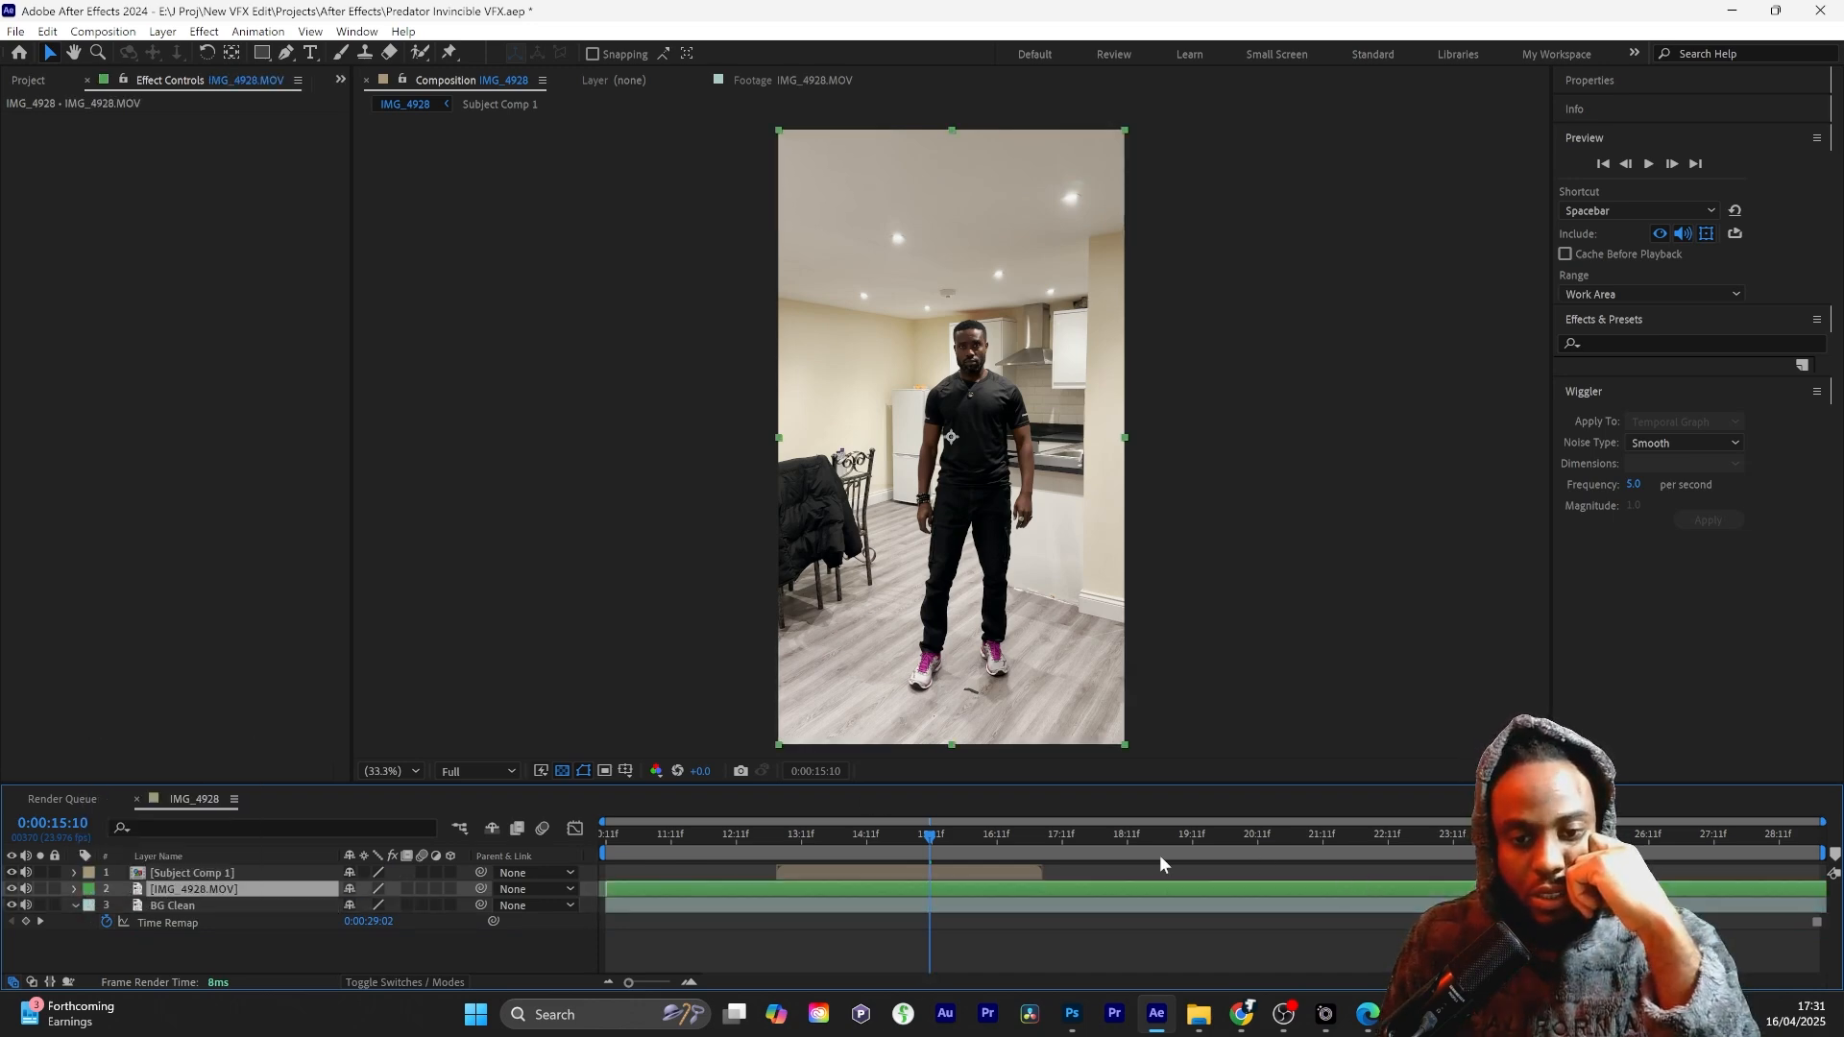
pyautogui.click(504, 953)
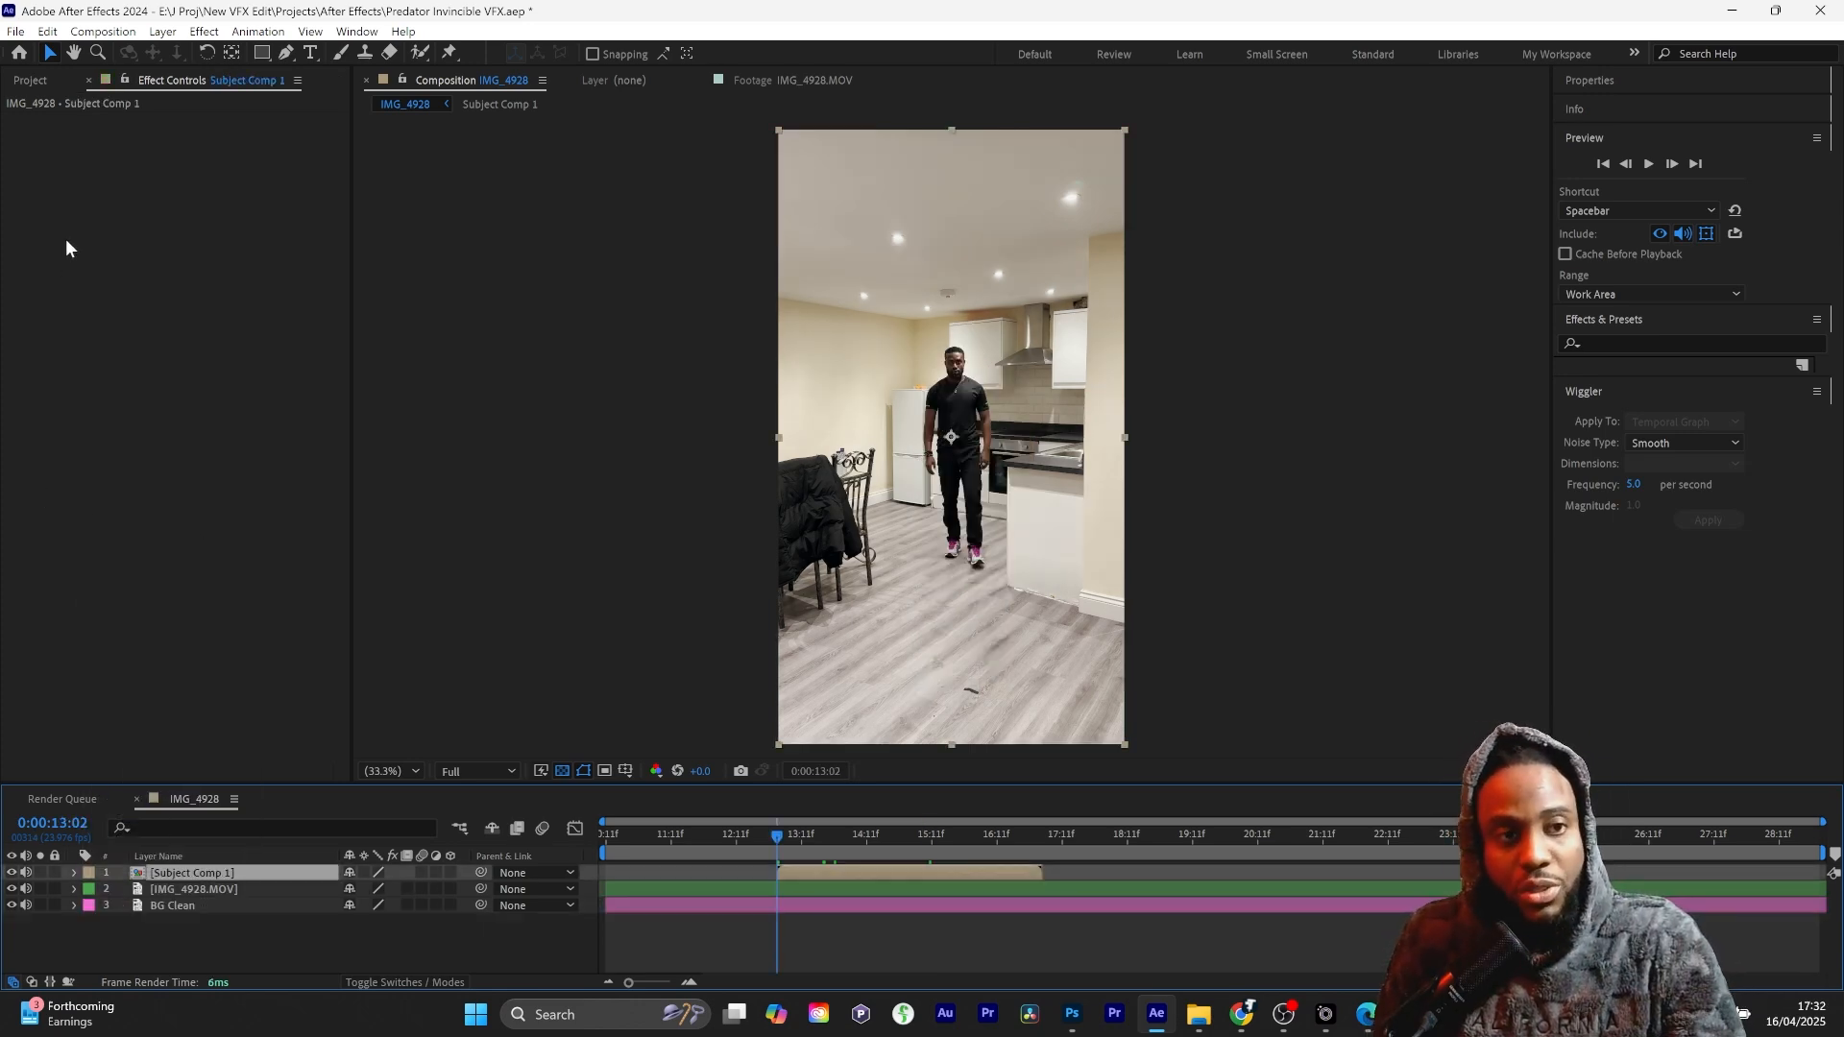
# Step: Add an adjustment layer above Subject Comp 1 and trim it to run from 0:00:13:02 to 0:00:17:03
pyautogui.click(173, 34)
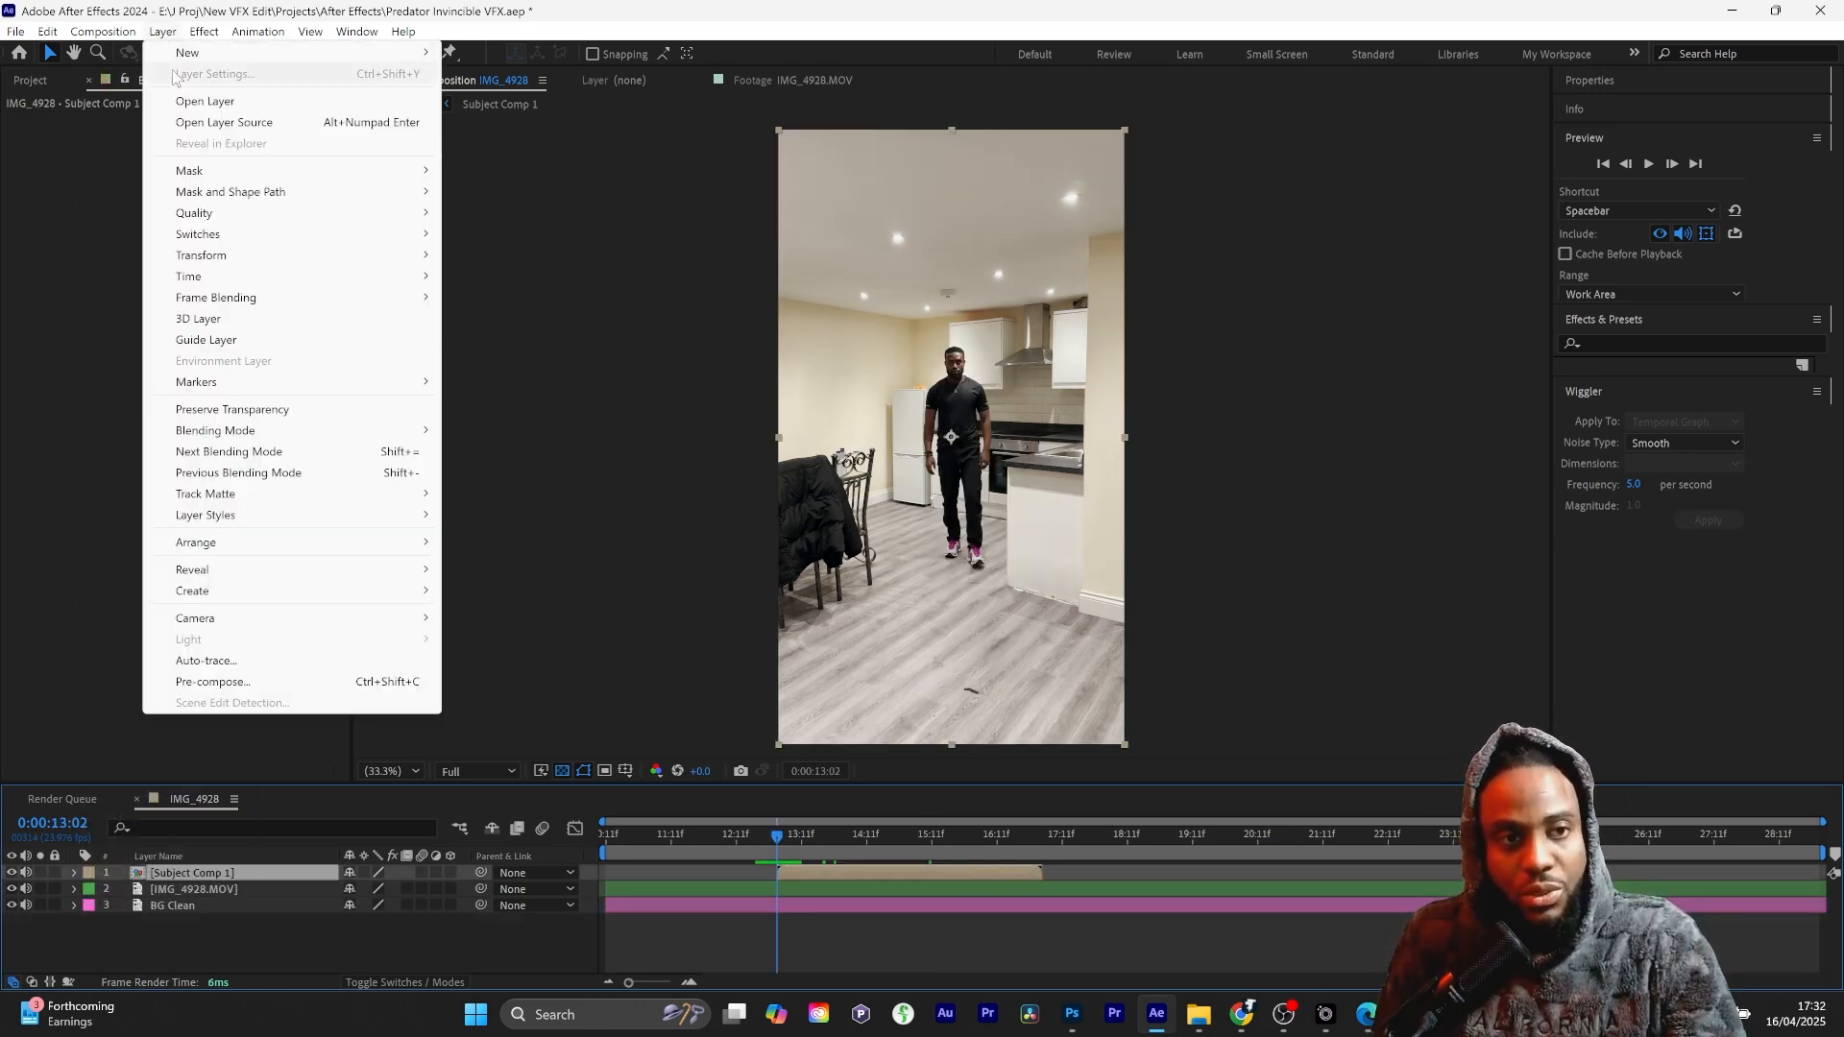
pyautogui.moveTo(230, 60)
pyautogui.click(517, 180)
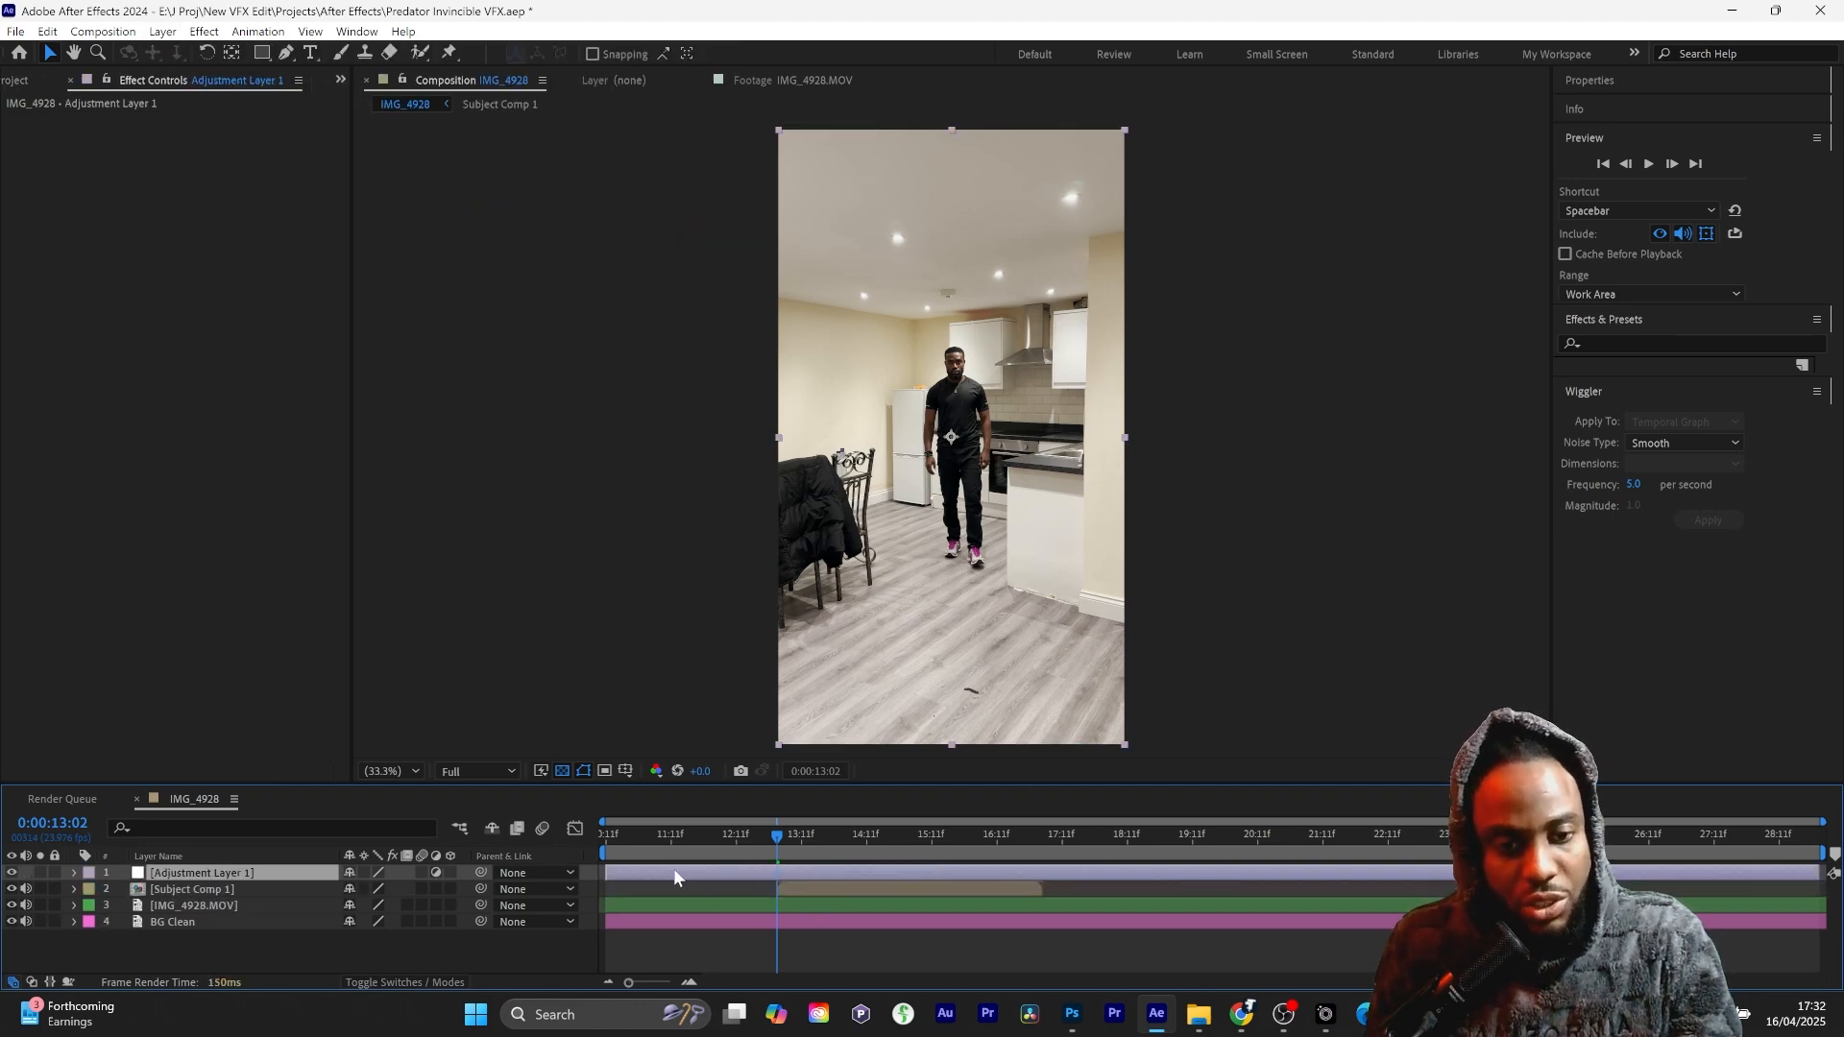
pyautogui.moveTo(672, 868); pyautogui.dragTo(1052, 844)
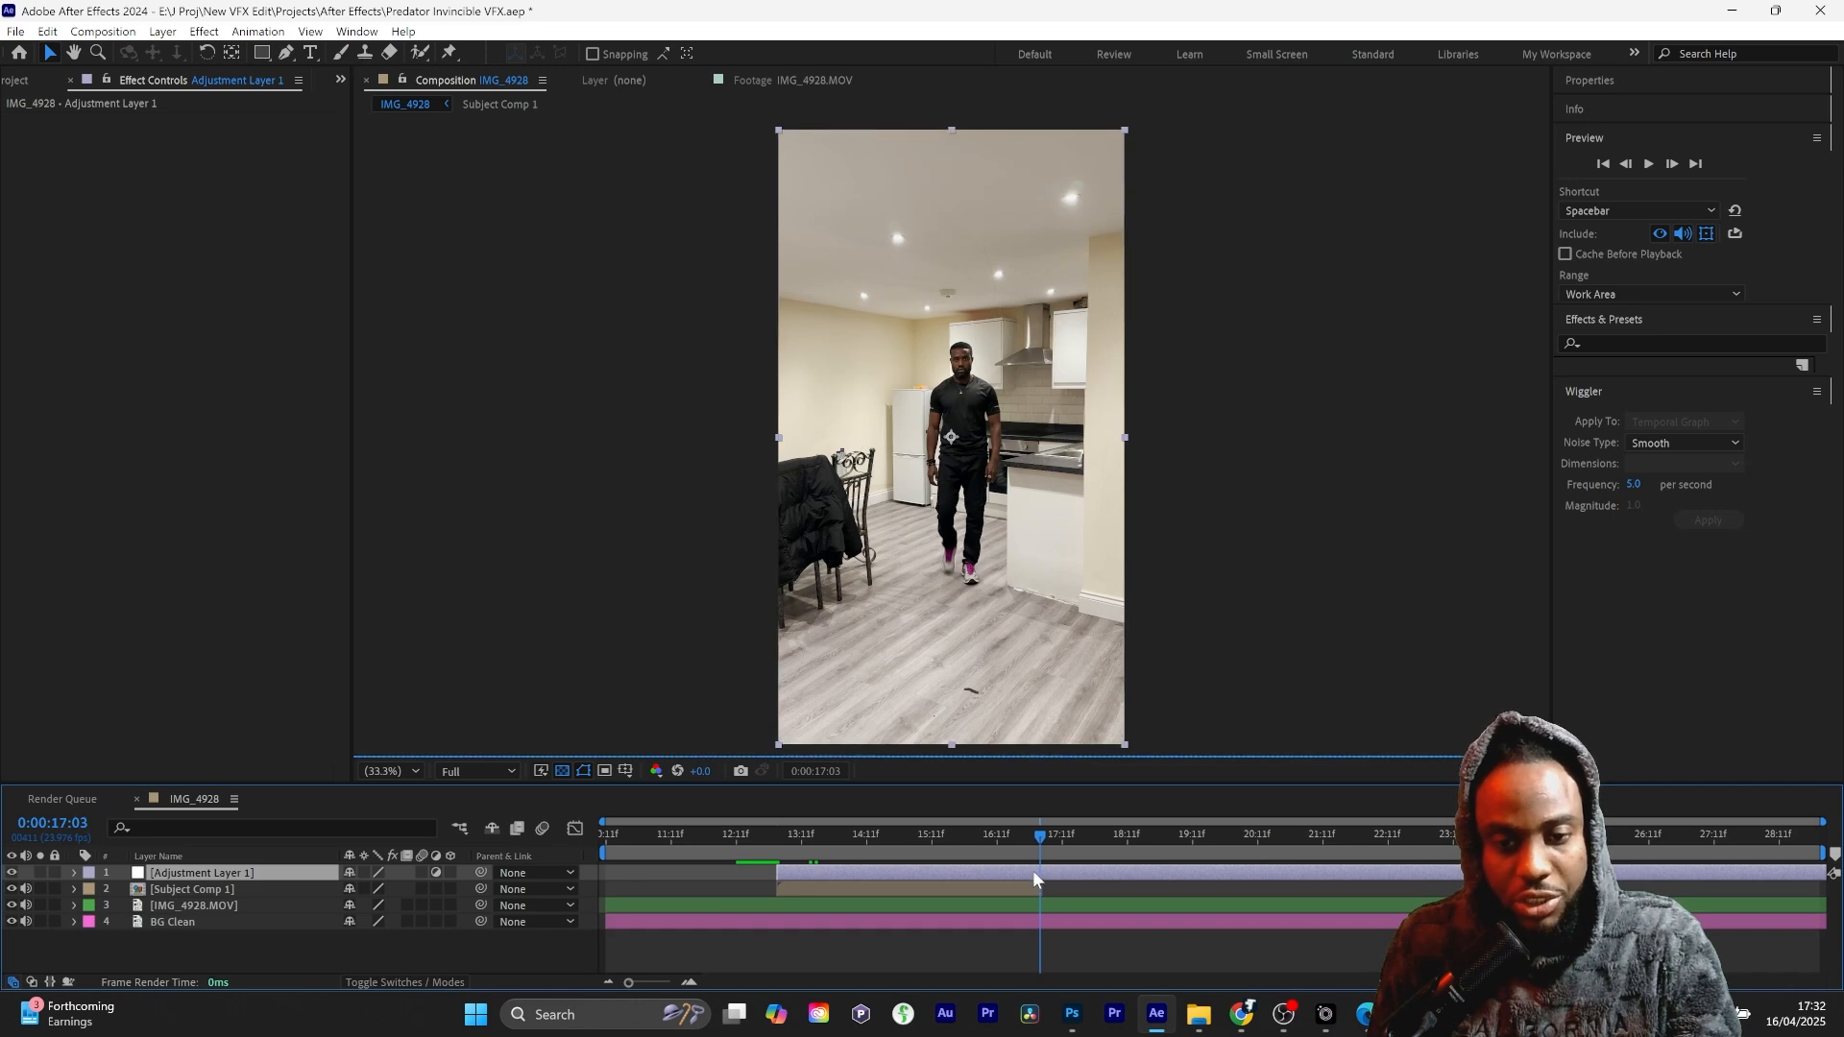
pyautogui.hotkey('alt', ']')
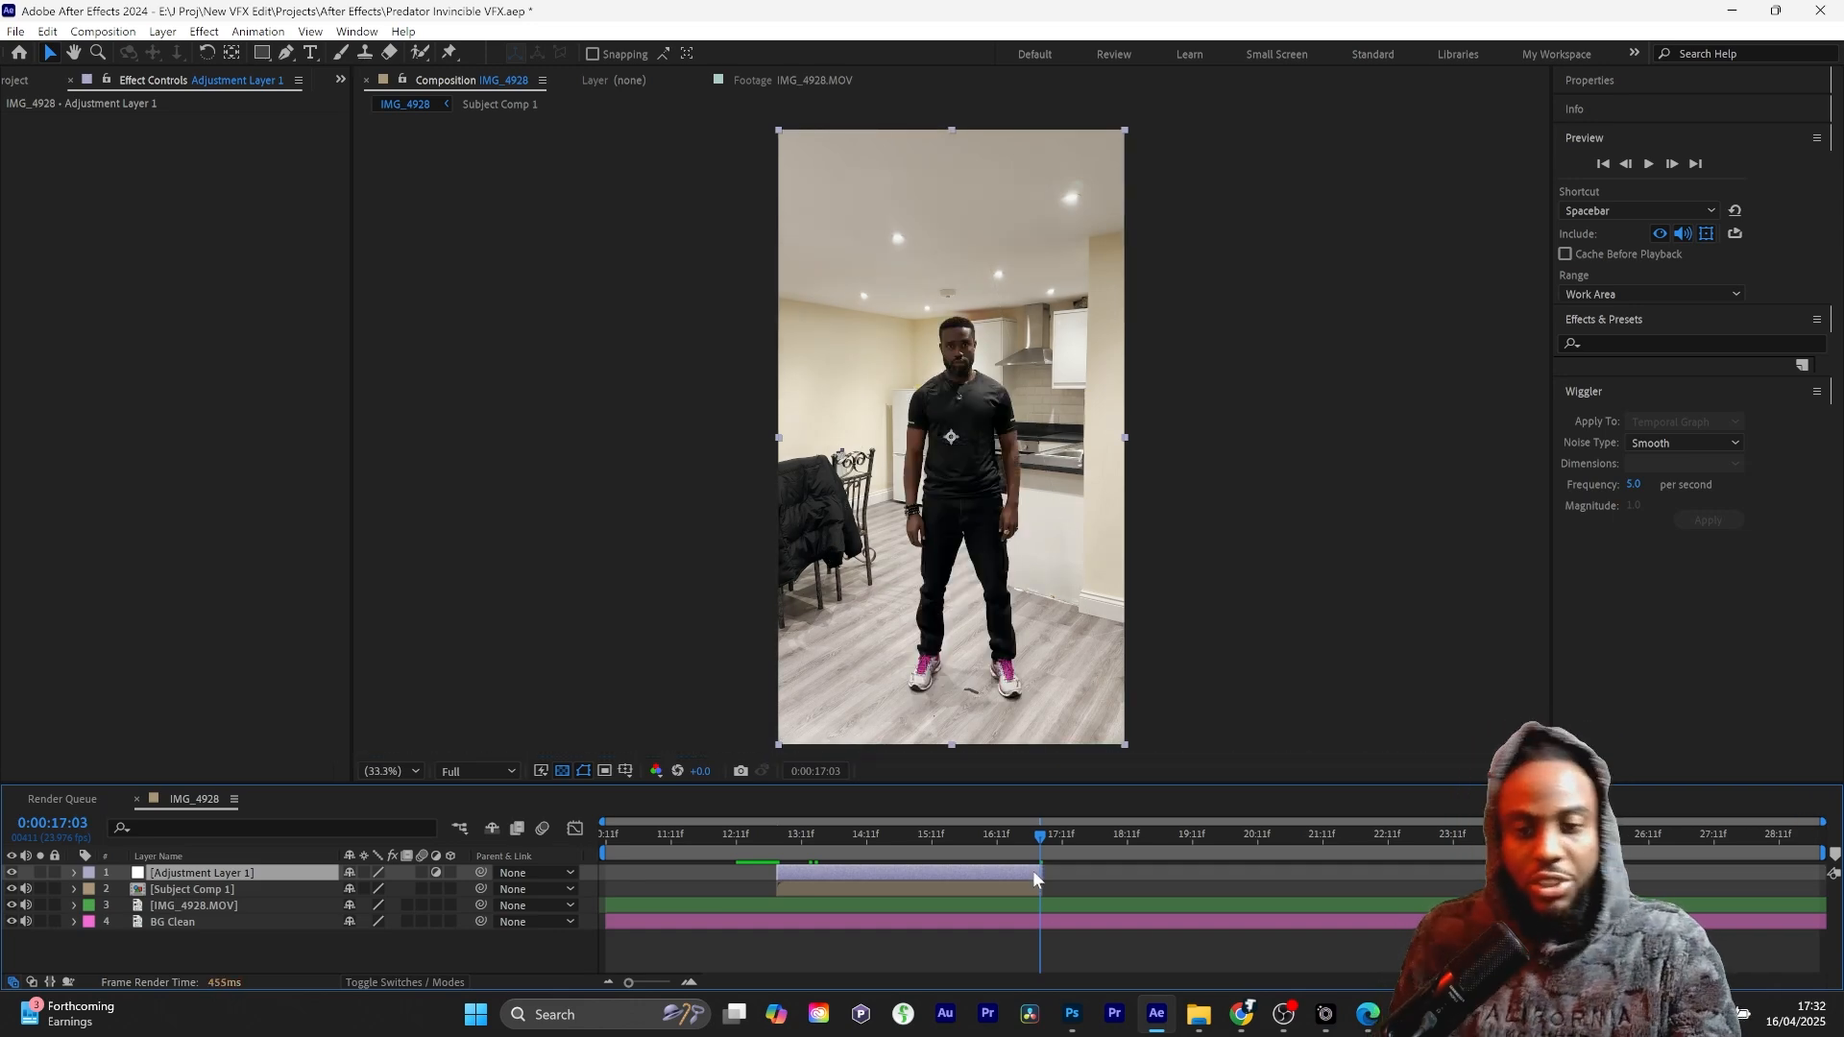
# Step: Apply the Chromatic Displacement effect to the adjustment layer, using Subject Comp 1 as its displacement layer
pyautogui.press('i')
pyautogui.click(1664, 346)
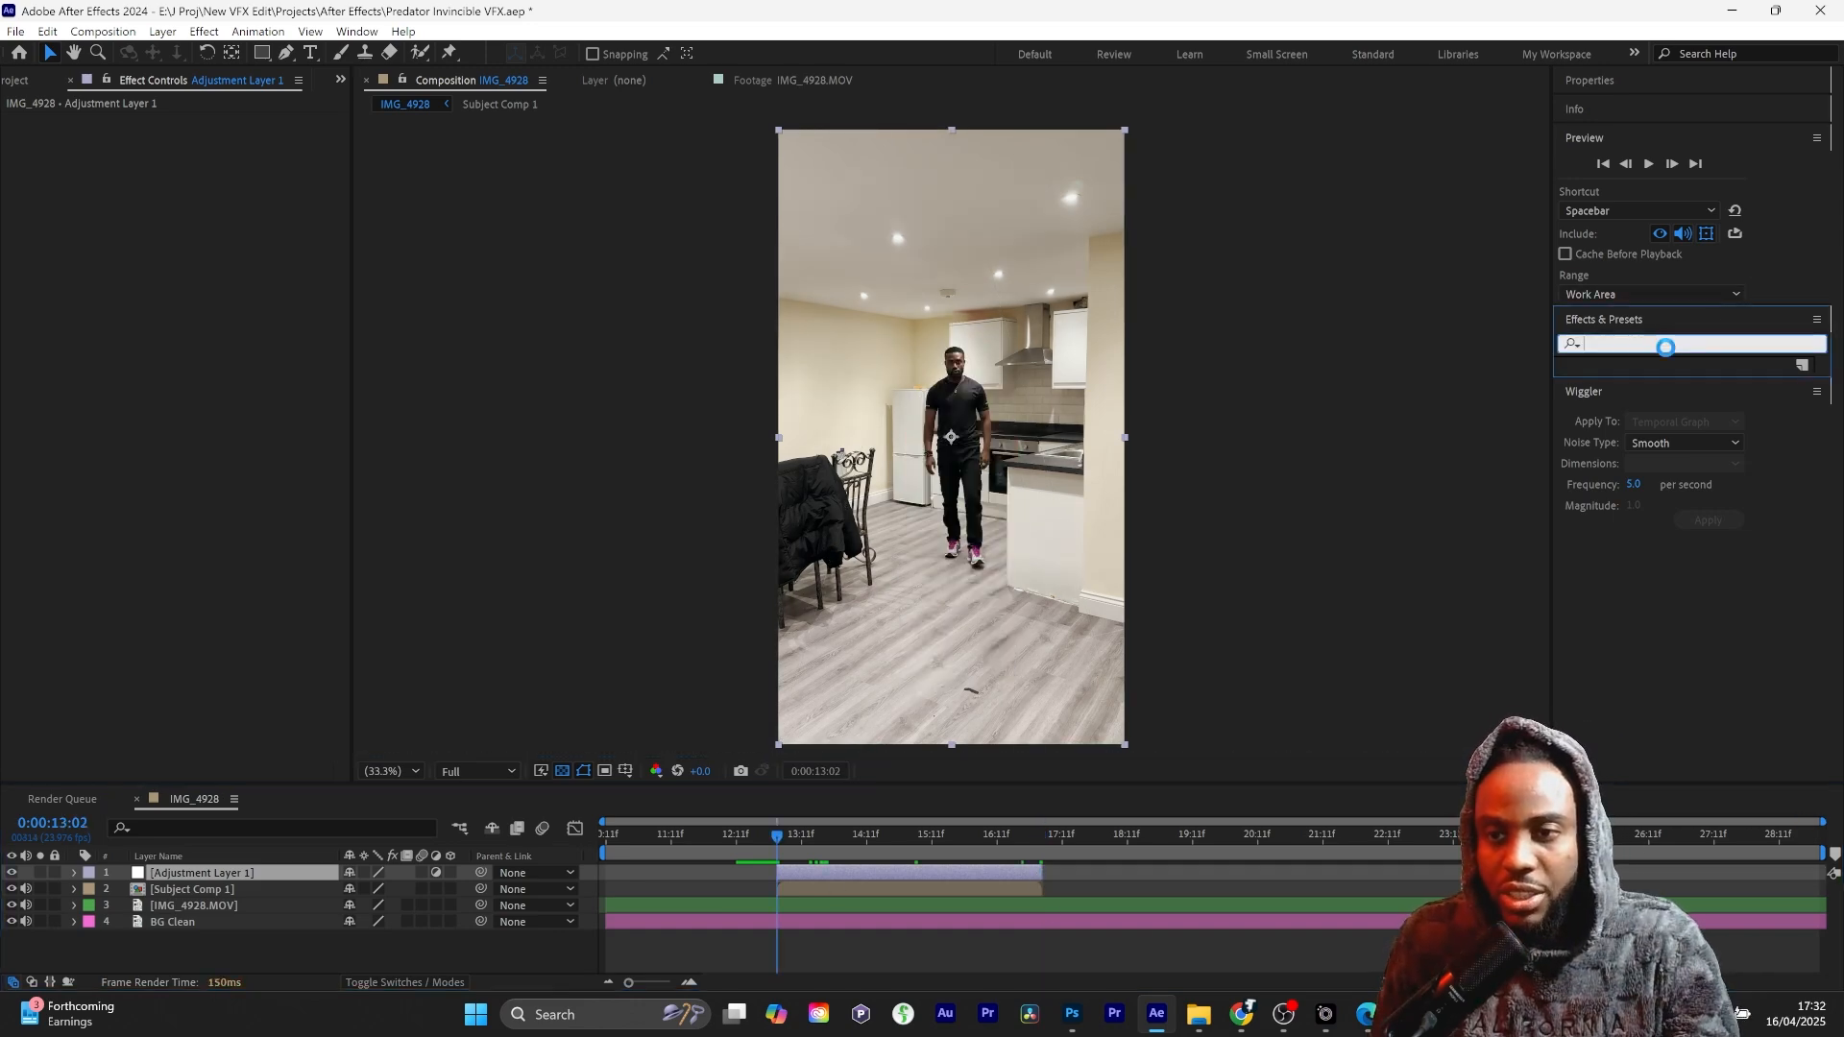
pyautogui.write('chr')
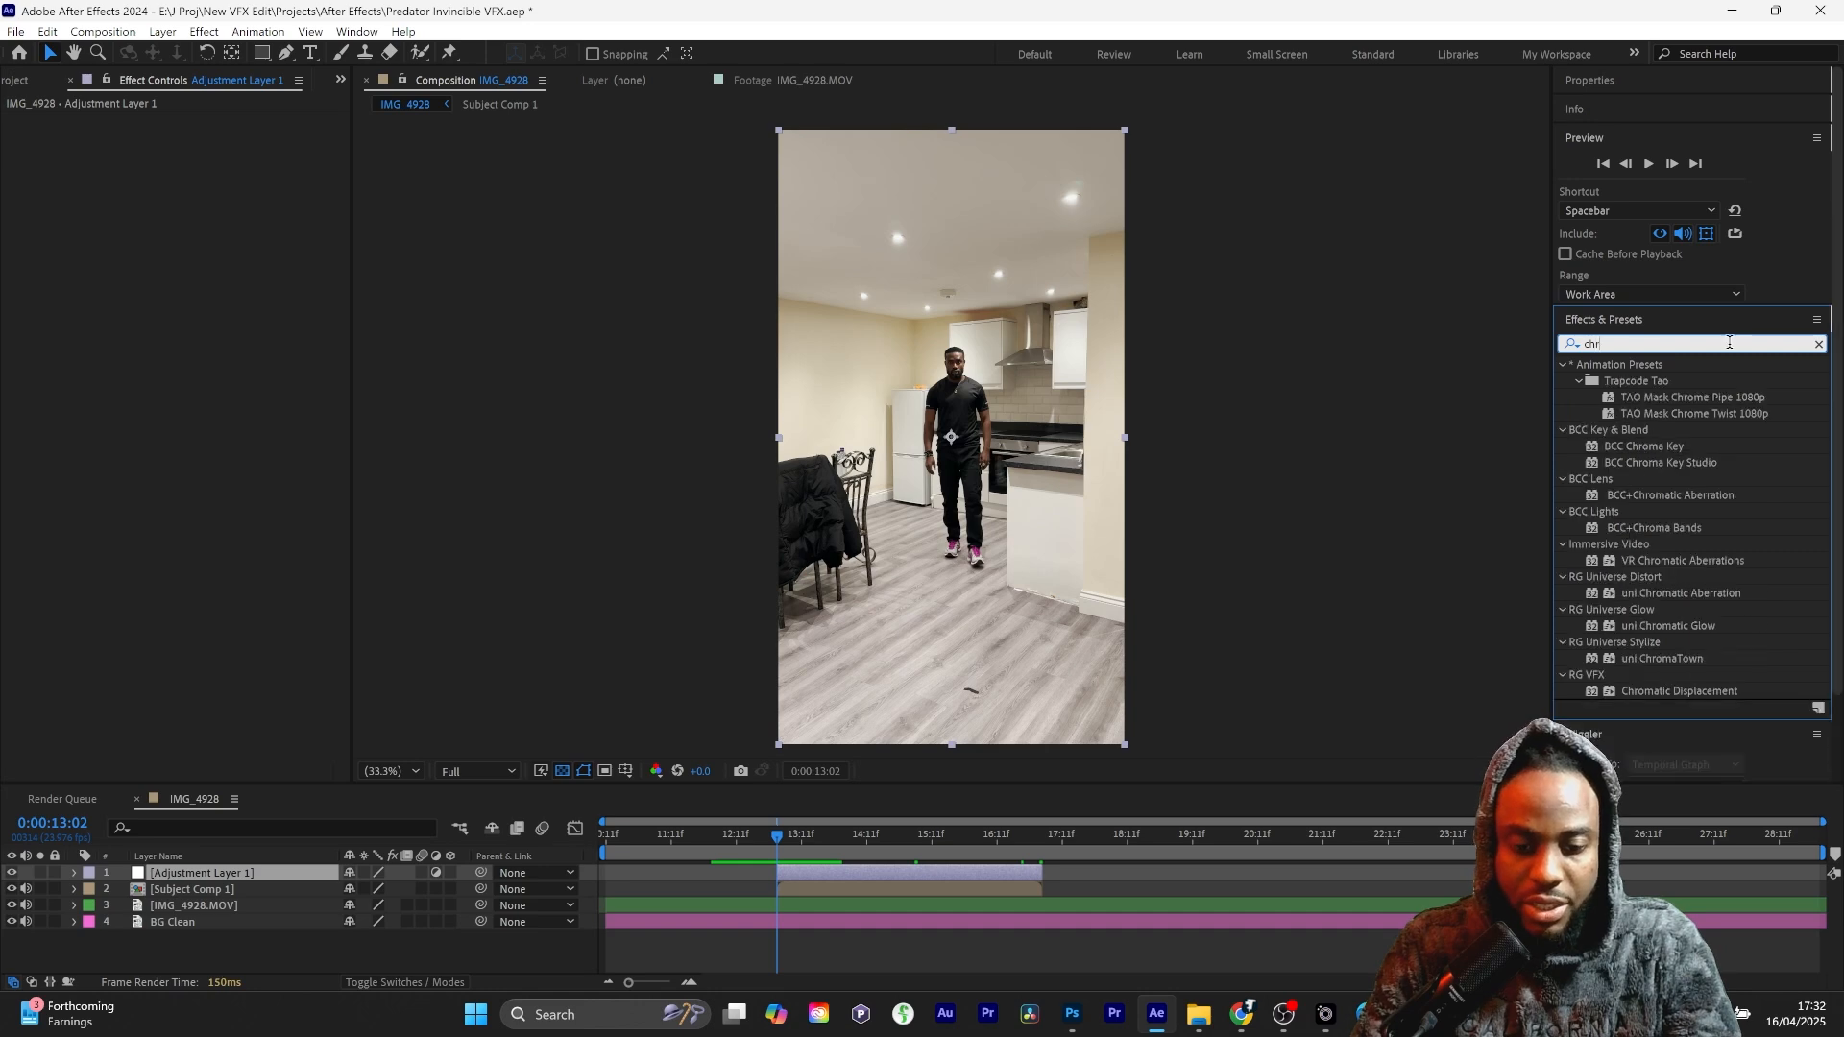
pyautogui.write('omati')
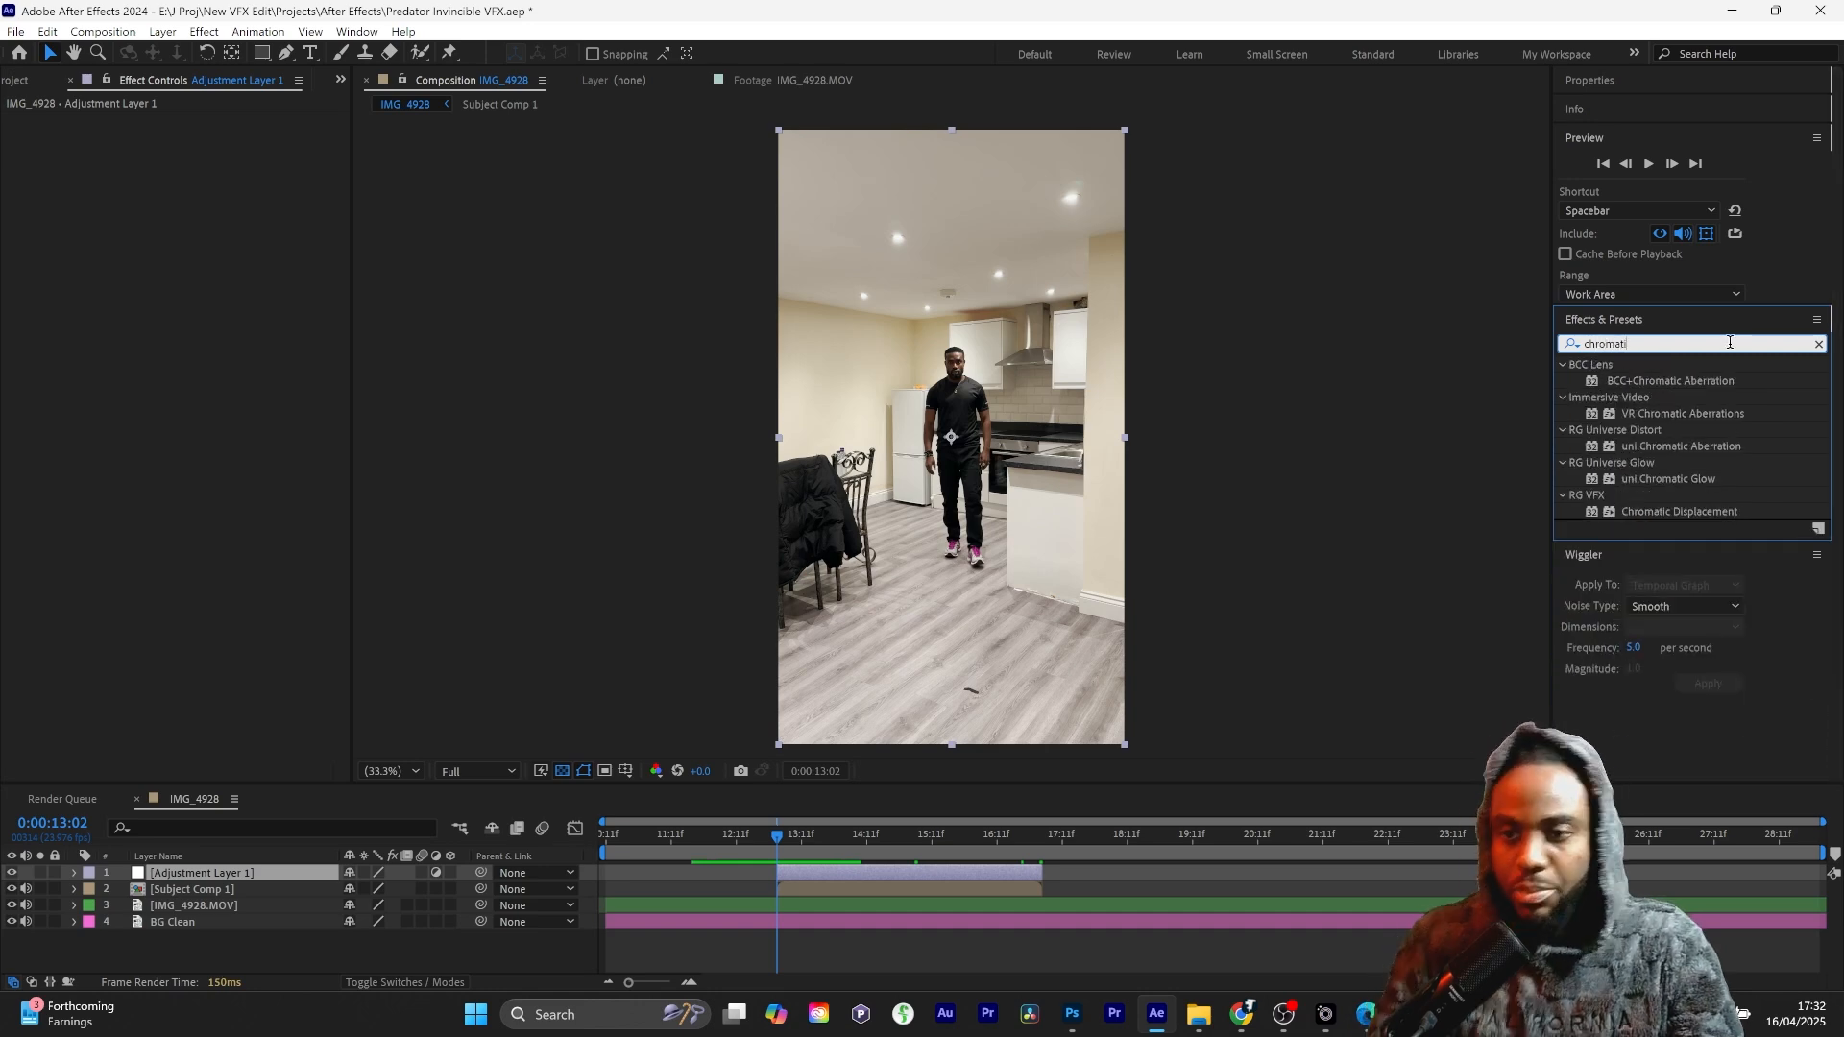
pyautogui.moveTo(1667, 513); pyautogui.dragTo(832, 876)
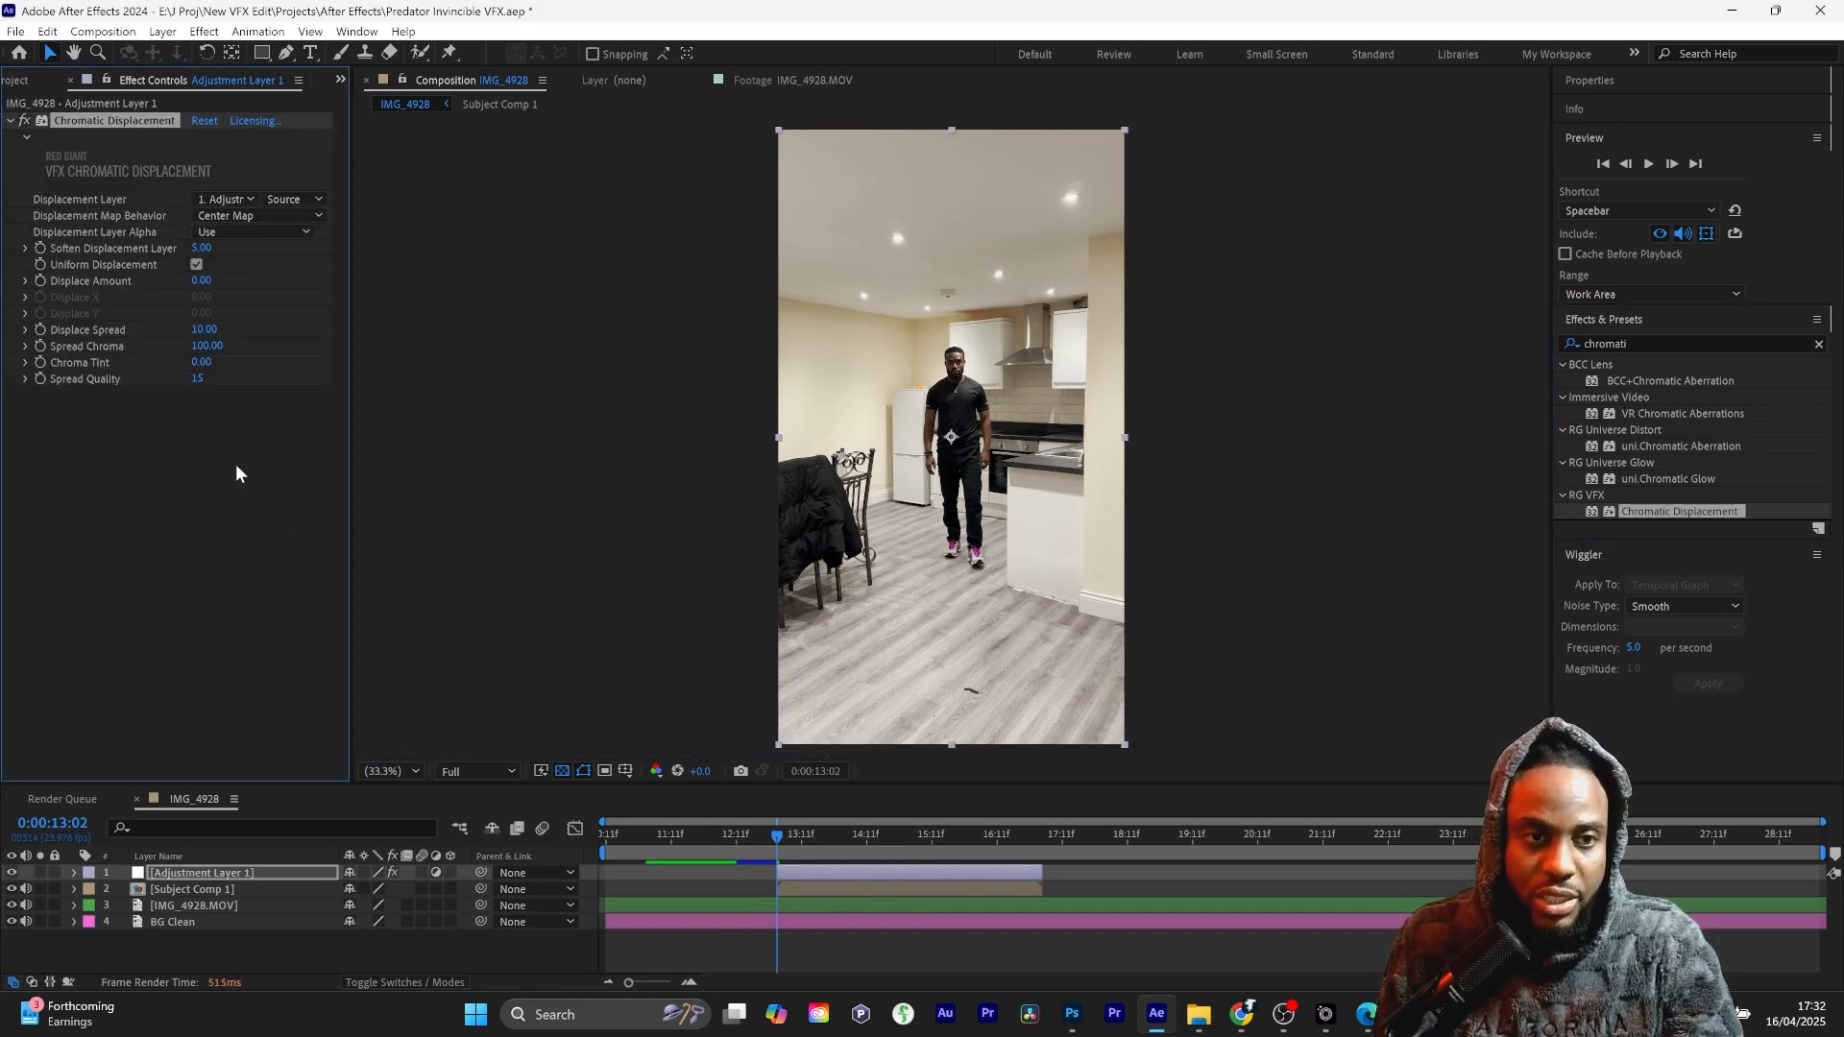
pyautogui.click(216, 200)
pyautogui.click(250, 268)
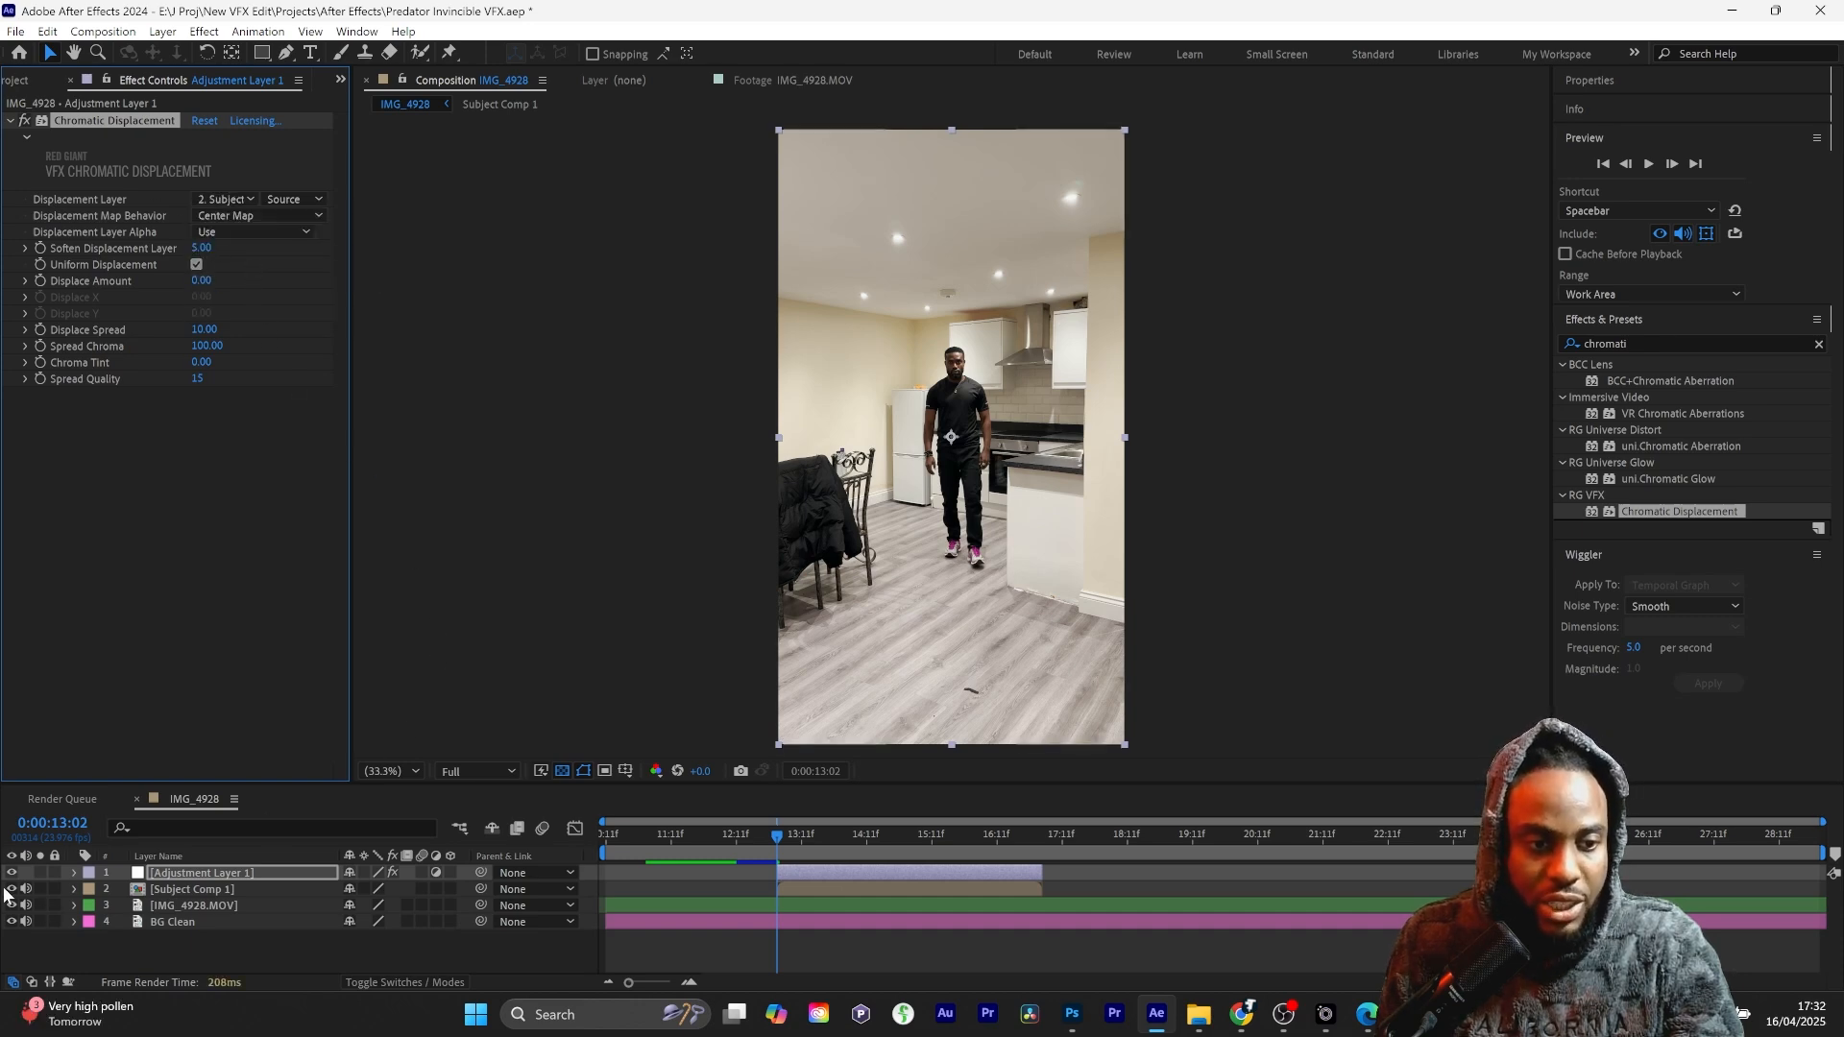
# Step: Hide the Subject Comp 1 and IMG_4928.MOV layers
pyautogui.click(220, 891)
pyautogui.click(11, 891)
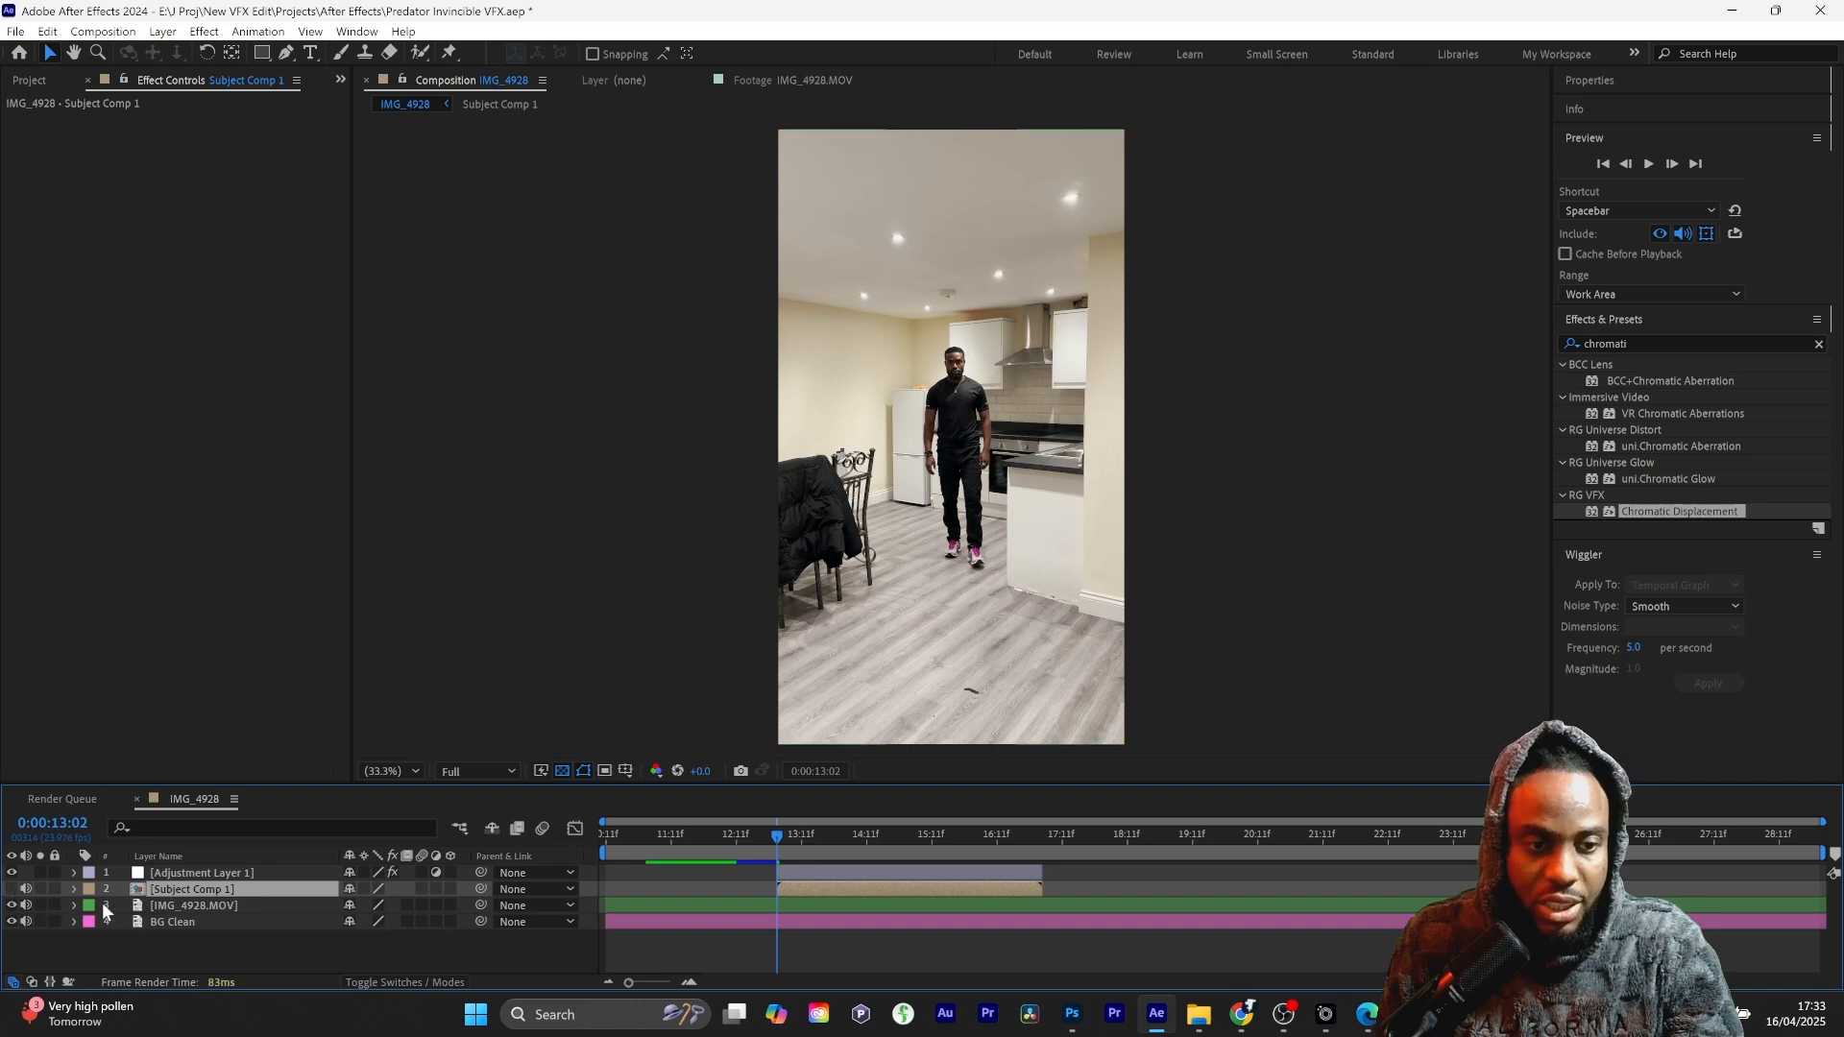
pyautogui.click(189, 907)
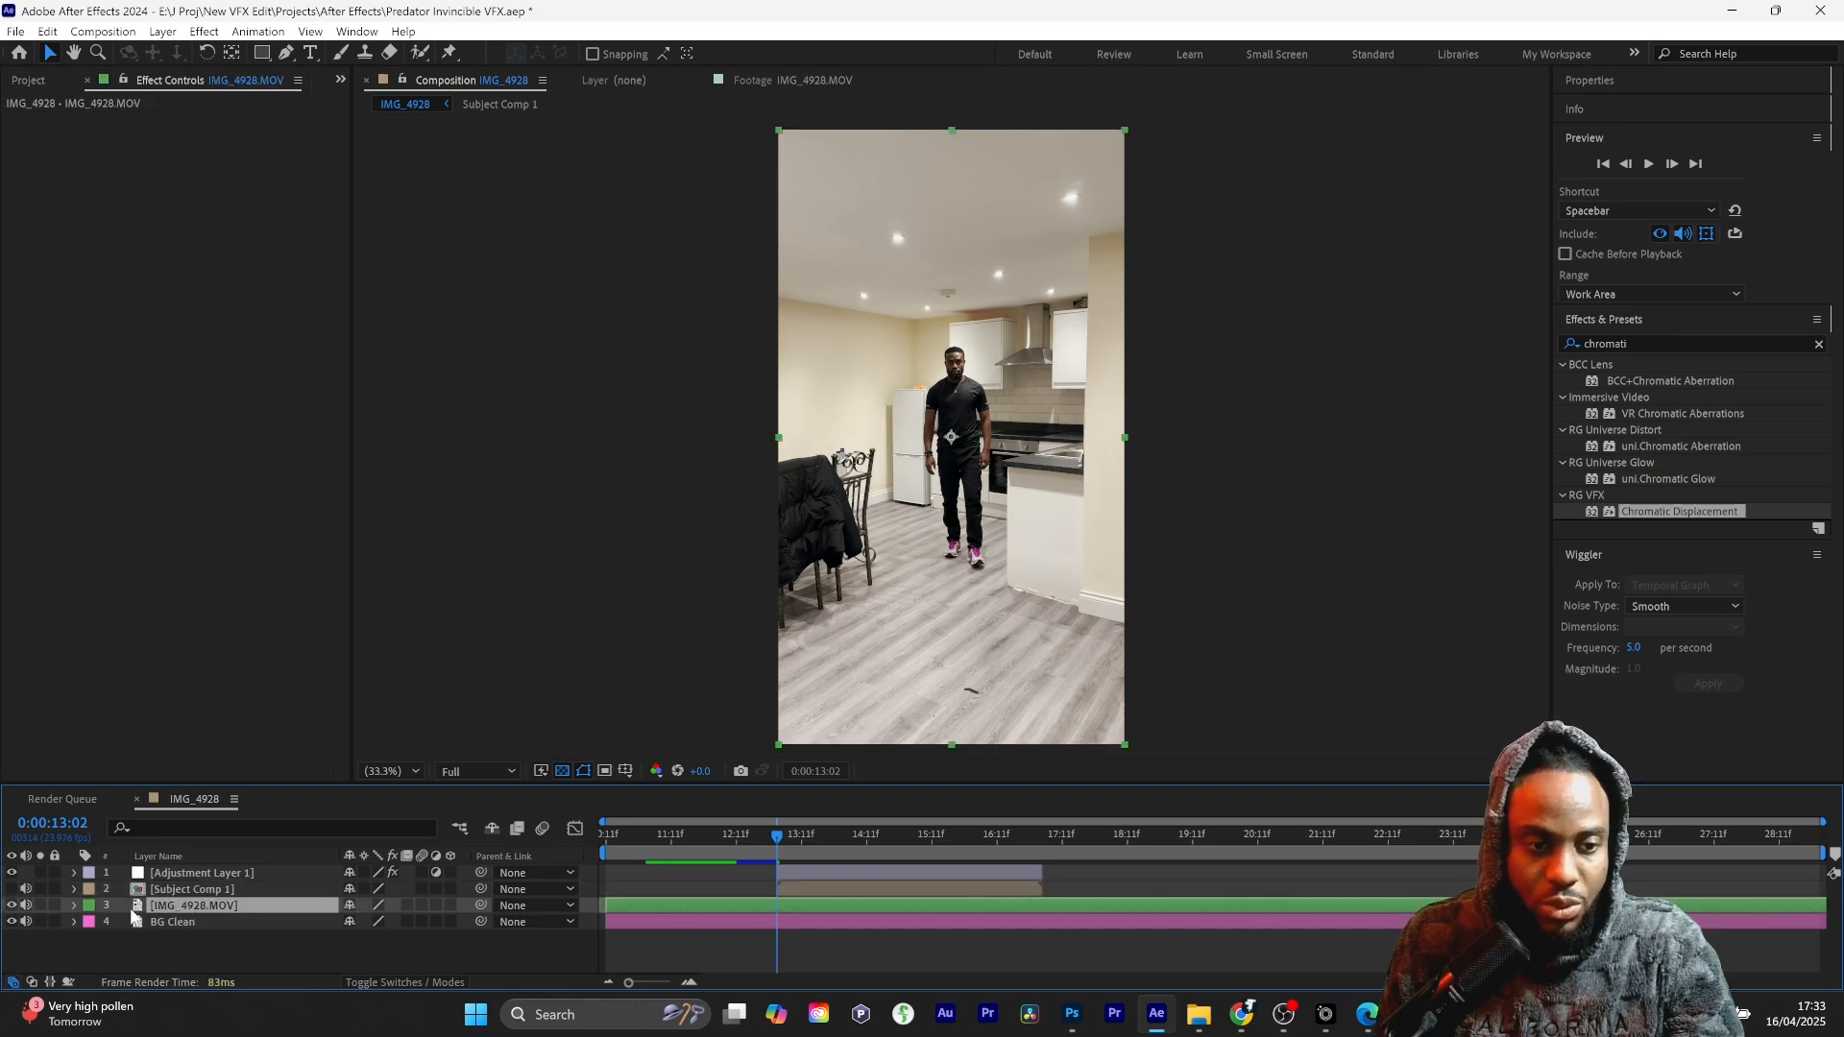
pyautogui.click(10, 905)
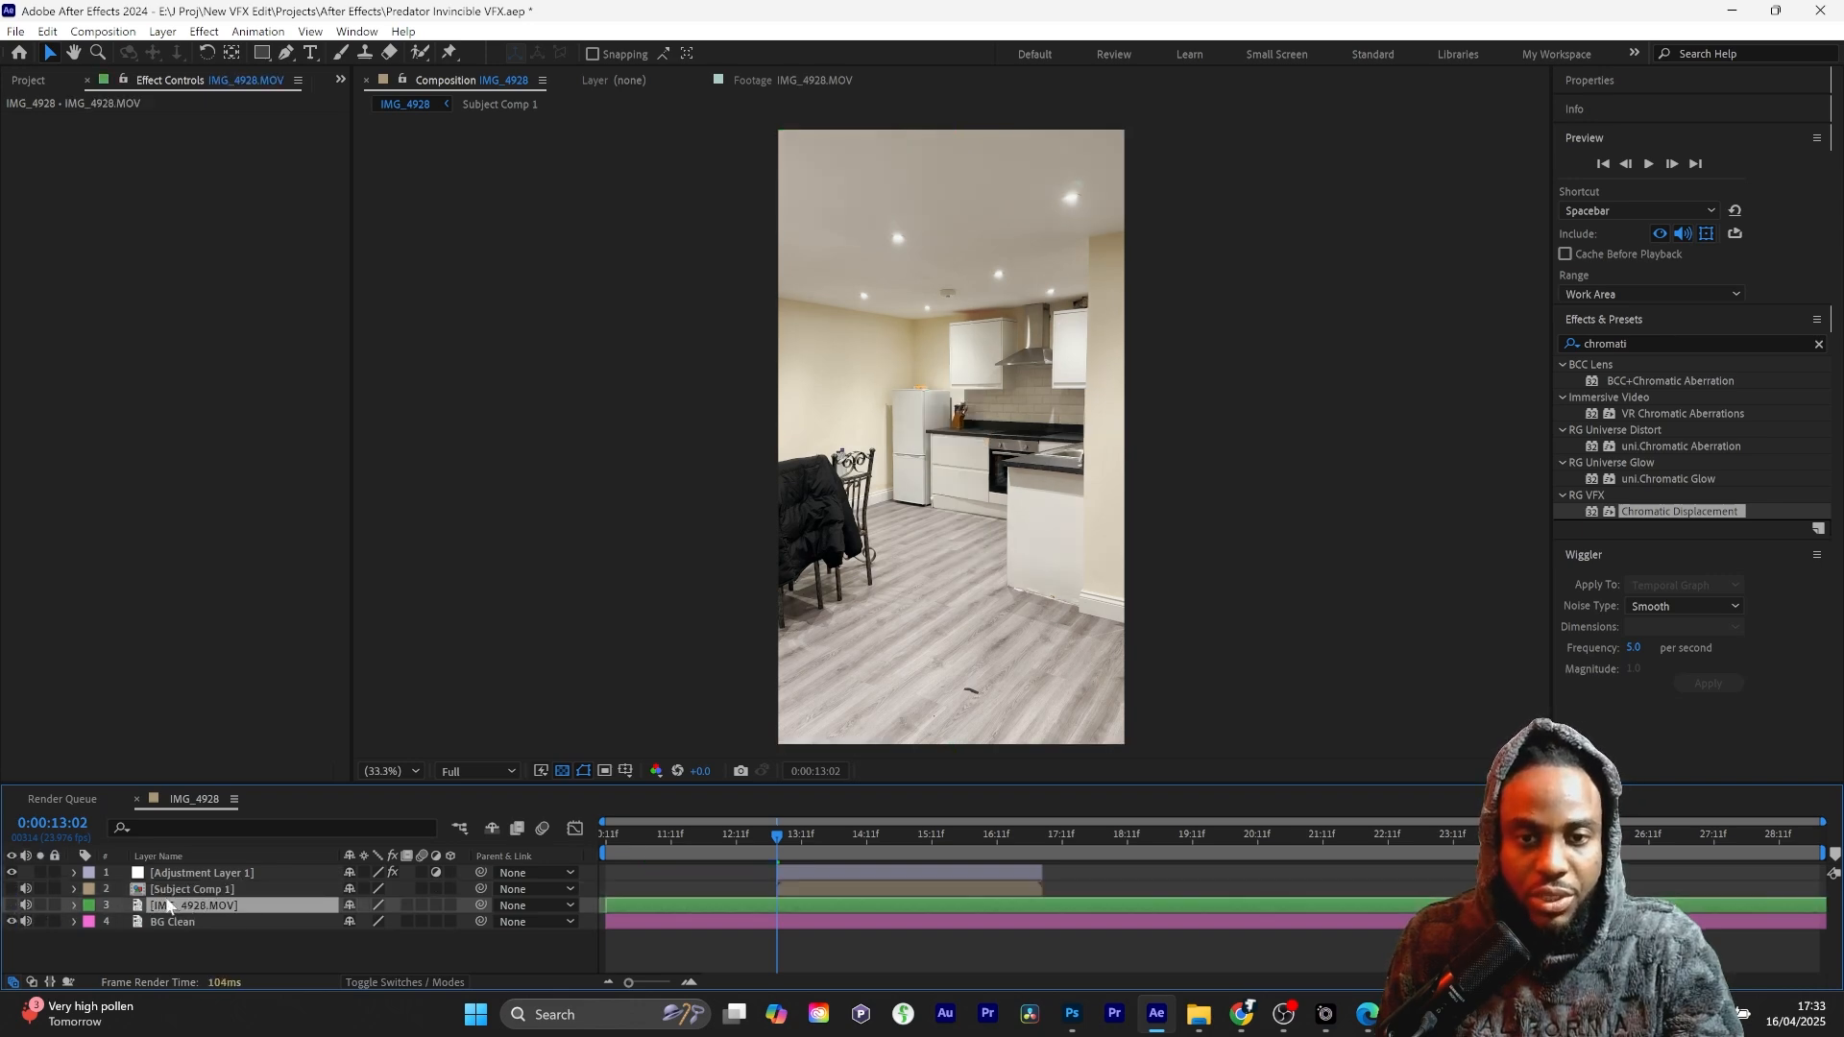
# Step: Set the Displace Amount of the adjustment layer's Chromatic Displacement to 34 and preview it at 0:00:14:17
pyautogui.click(821, 878)
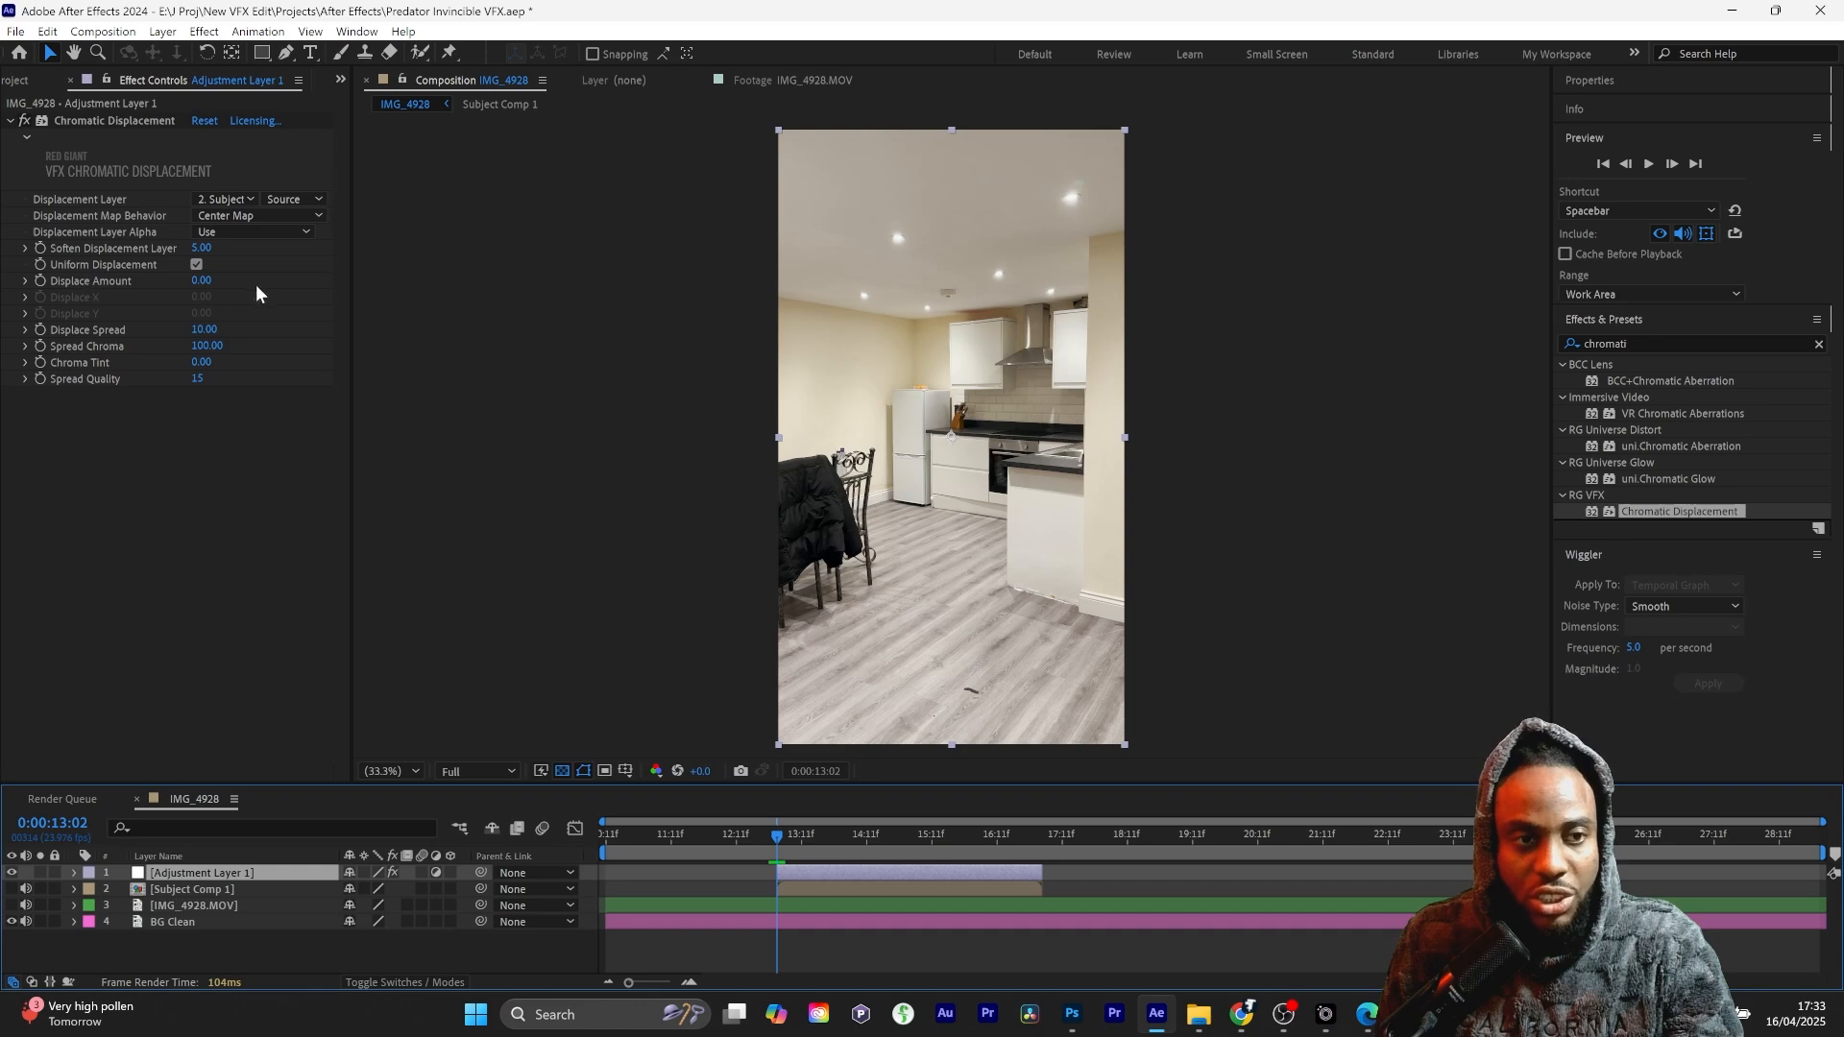
pyautogui.moveTo(206, 291); pyautogui.dragTo(212, 284)
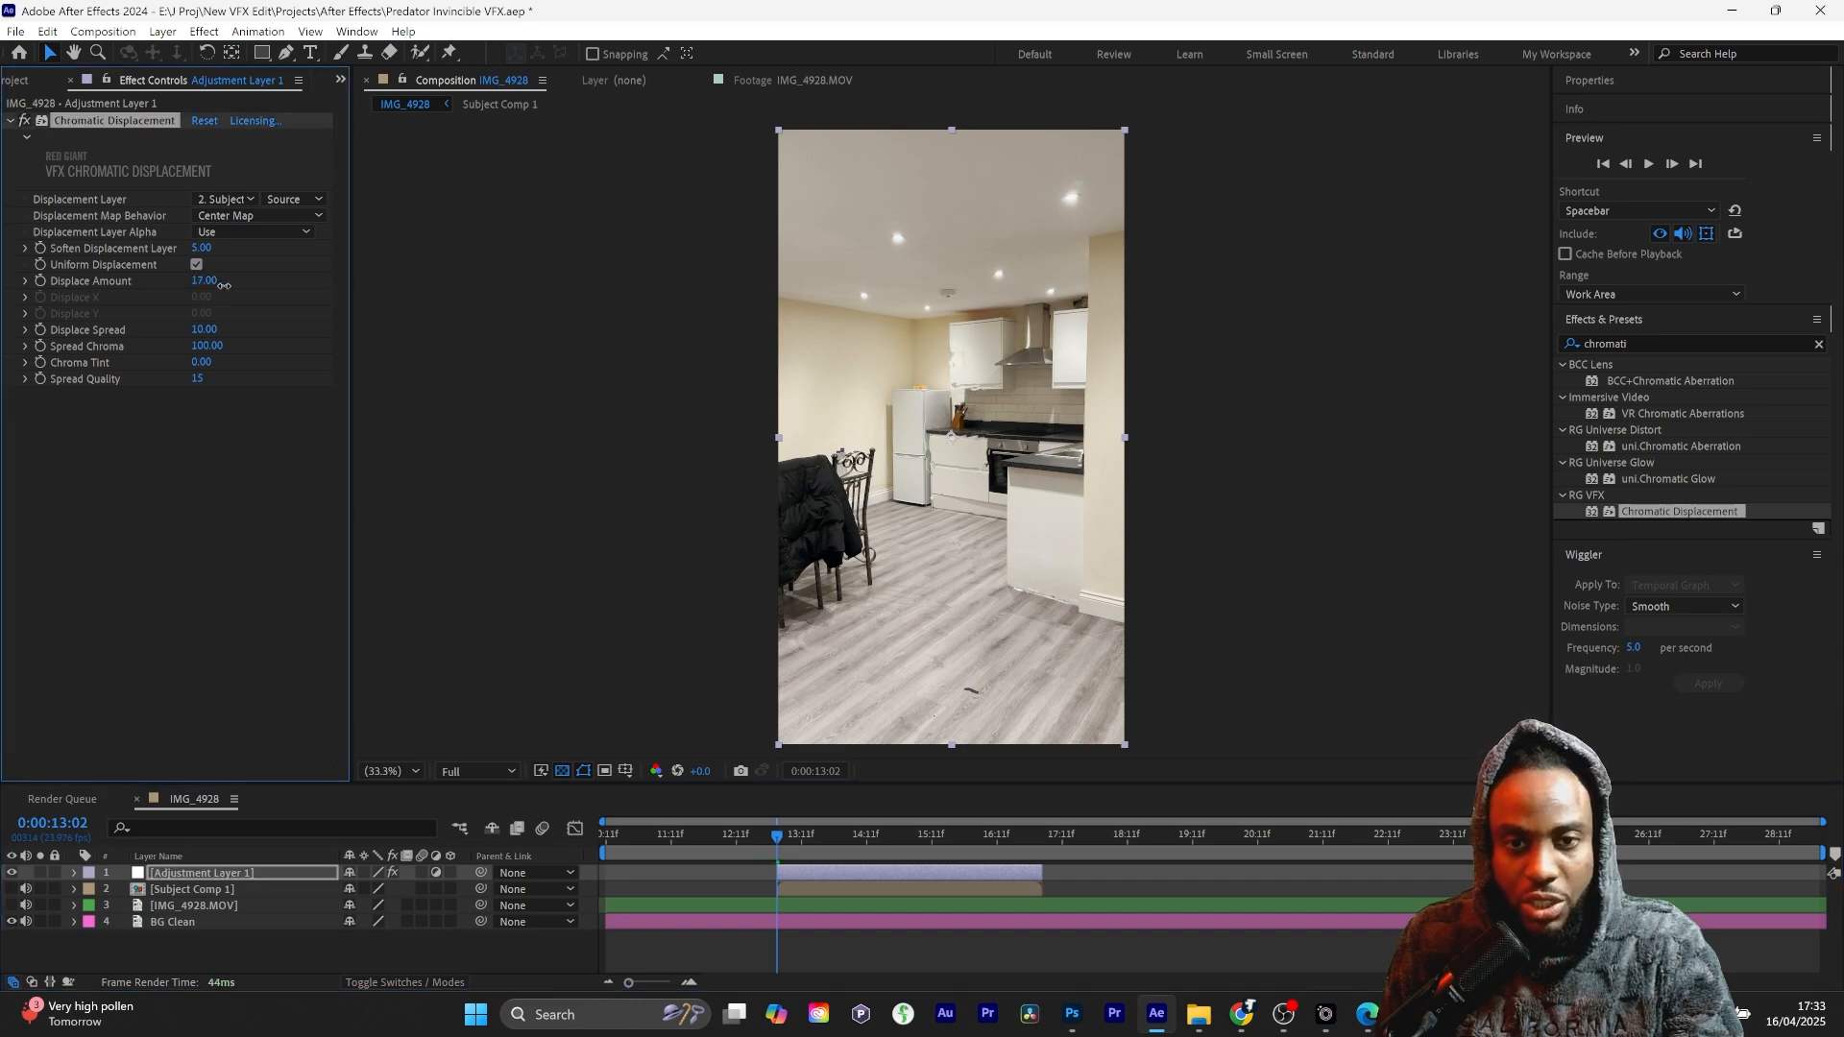
pyautogui.moveTo(221, 285); pyautogui.dragTo(242, 285)
pyautogui.click(883, 836)
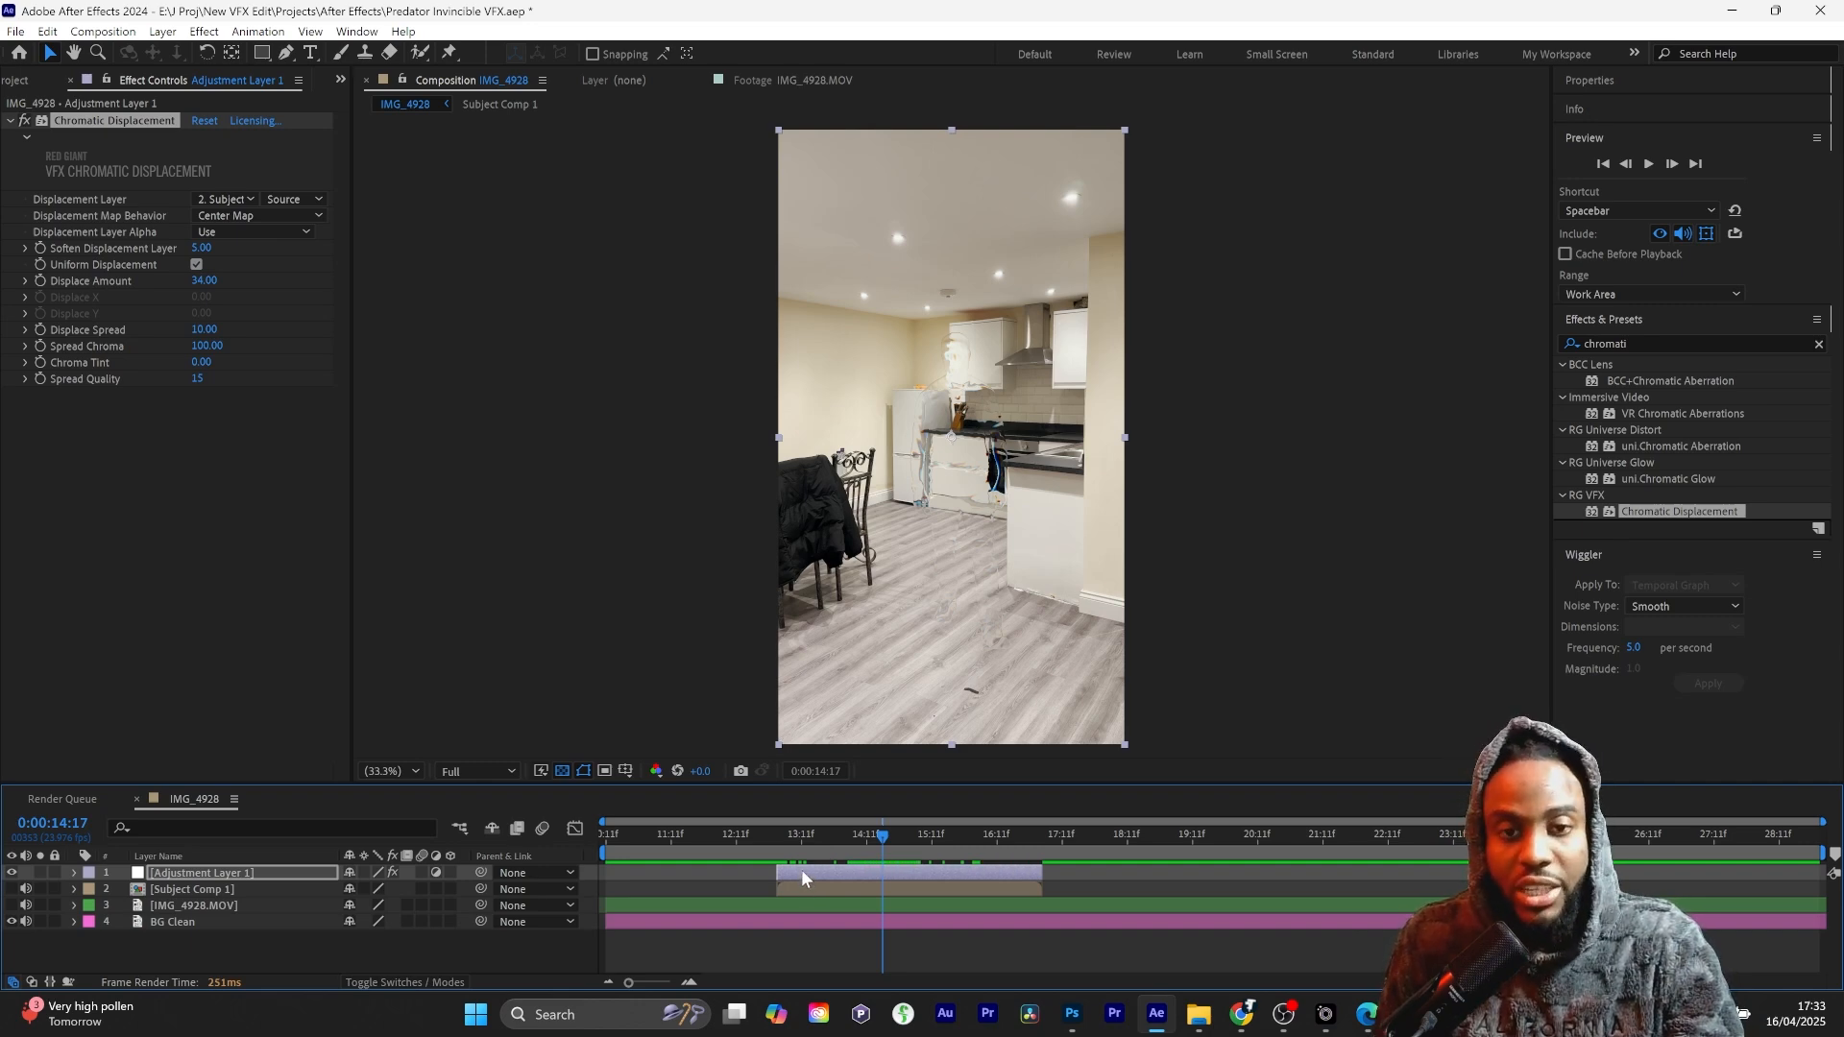
# Step: Duplicate the adjustment layer and remove the Chromatic Displacement effect from the upper copy
pyautogui.click(801, 868)
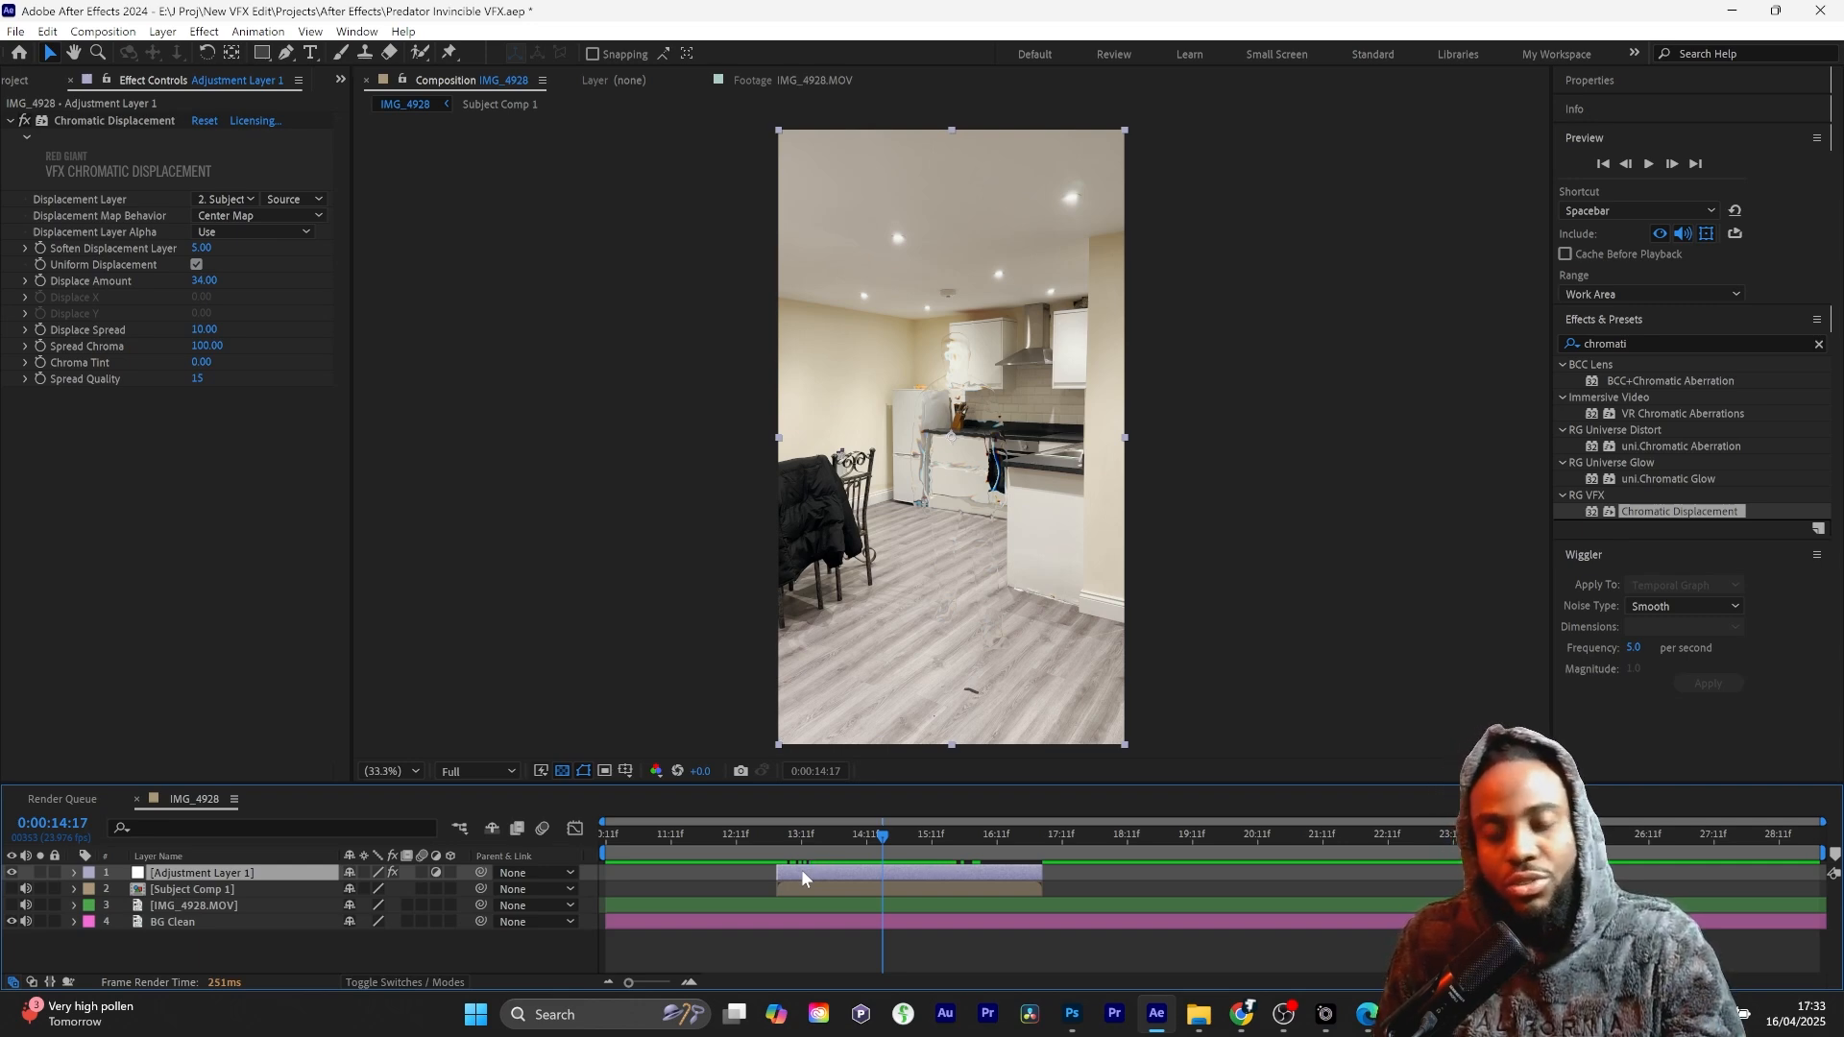
pyautogui.hotkey('ctrl', 'd')
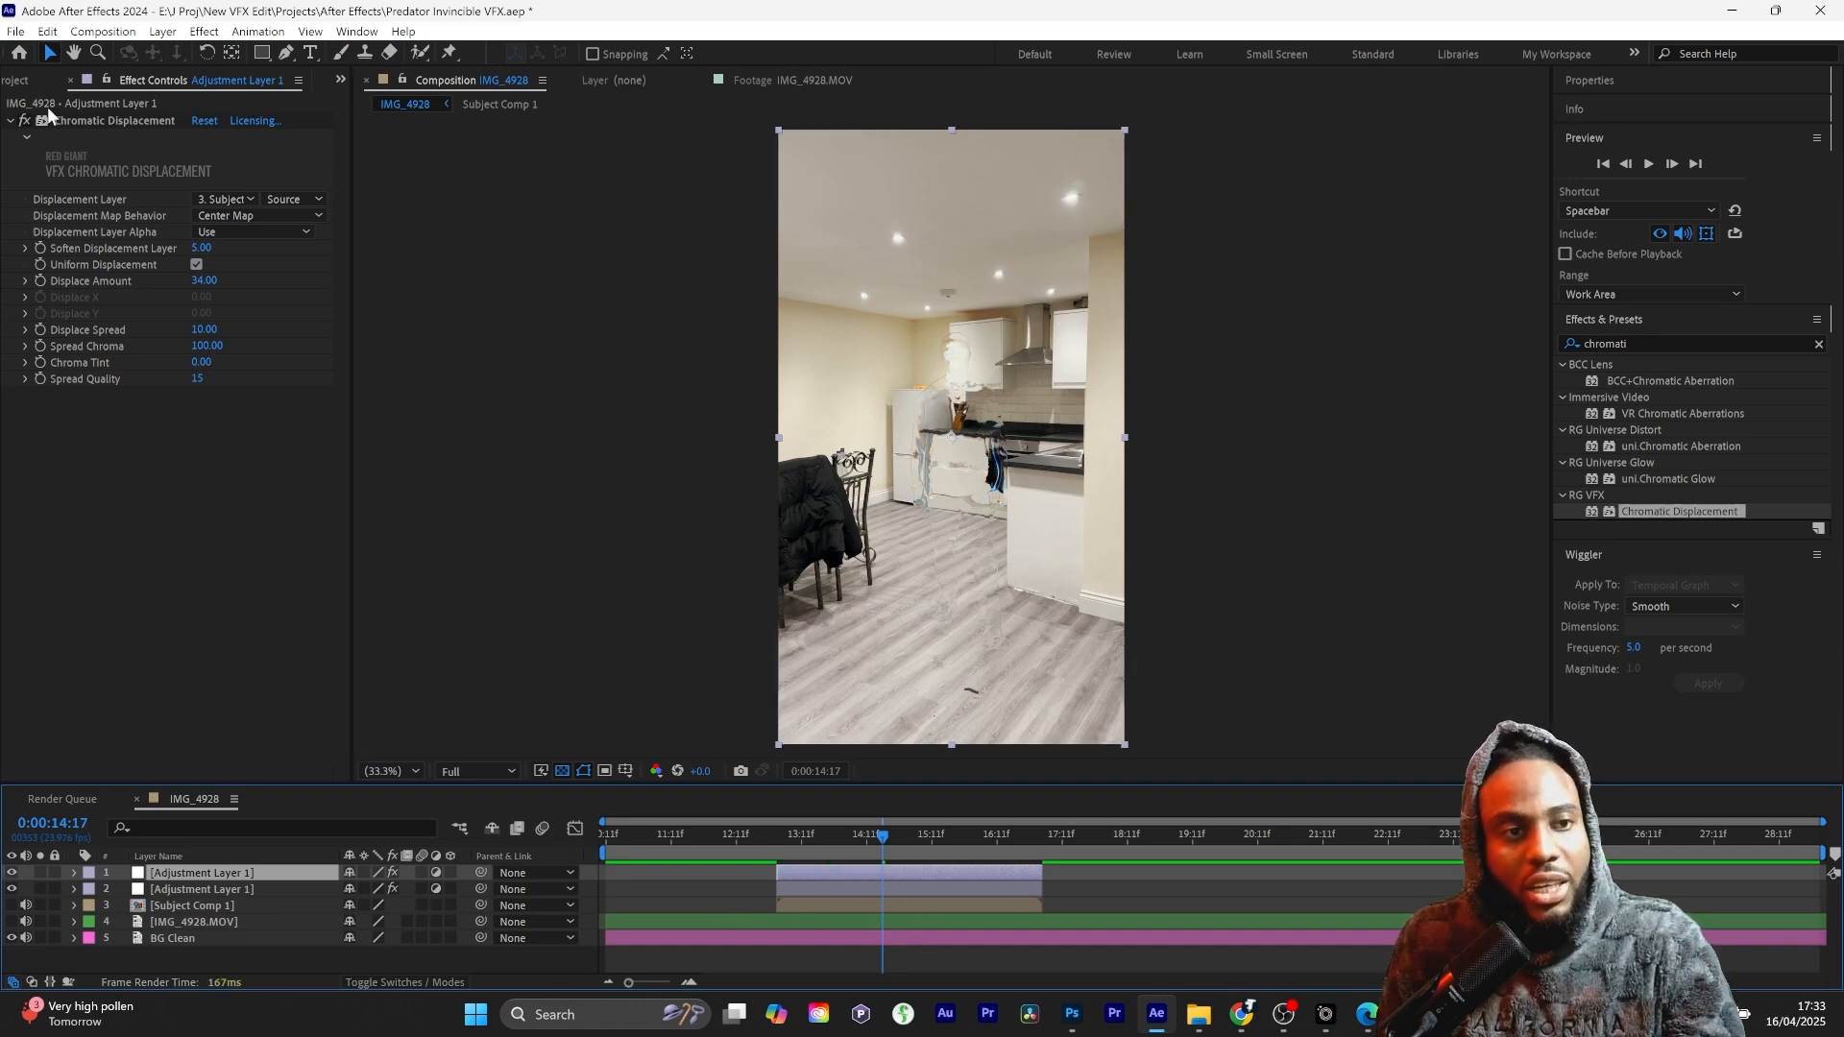
pyautogui.click(67, 122)
pyautogui.press('Delete')
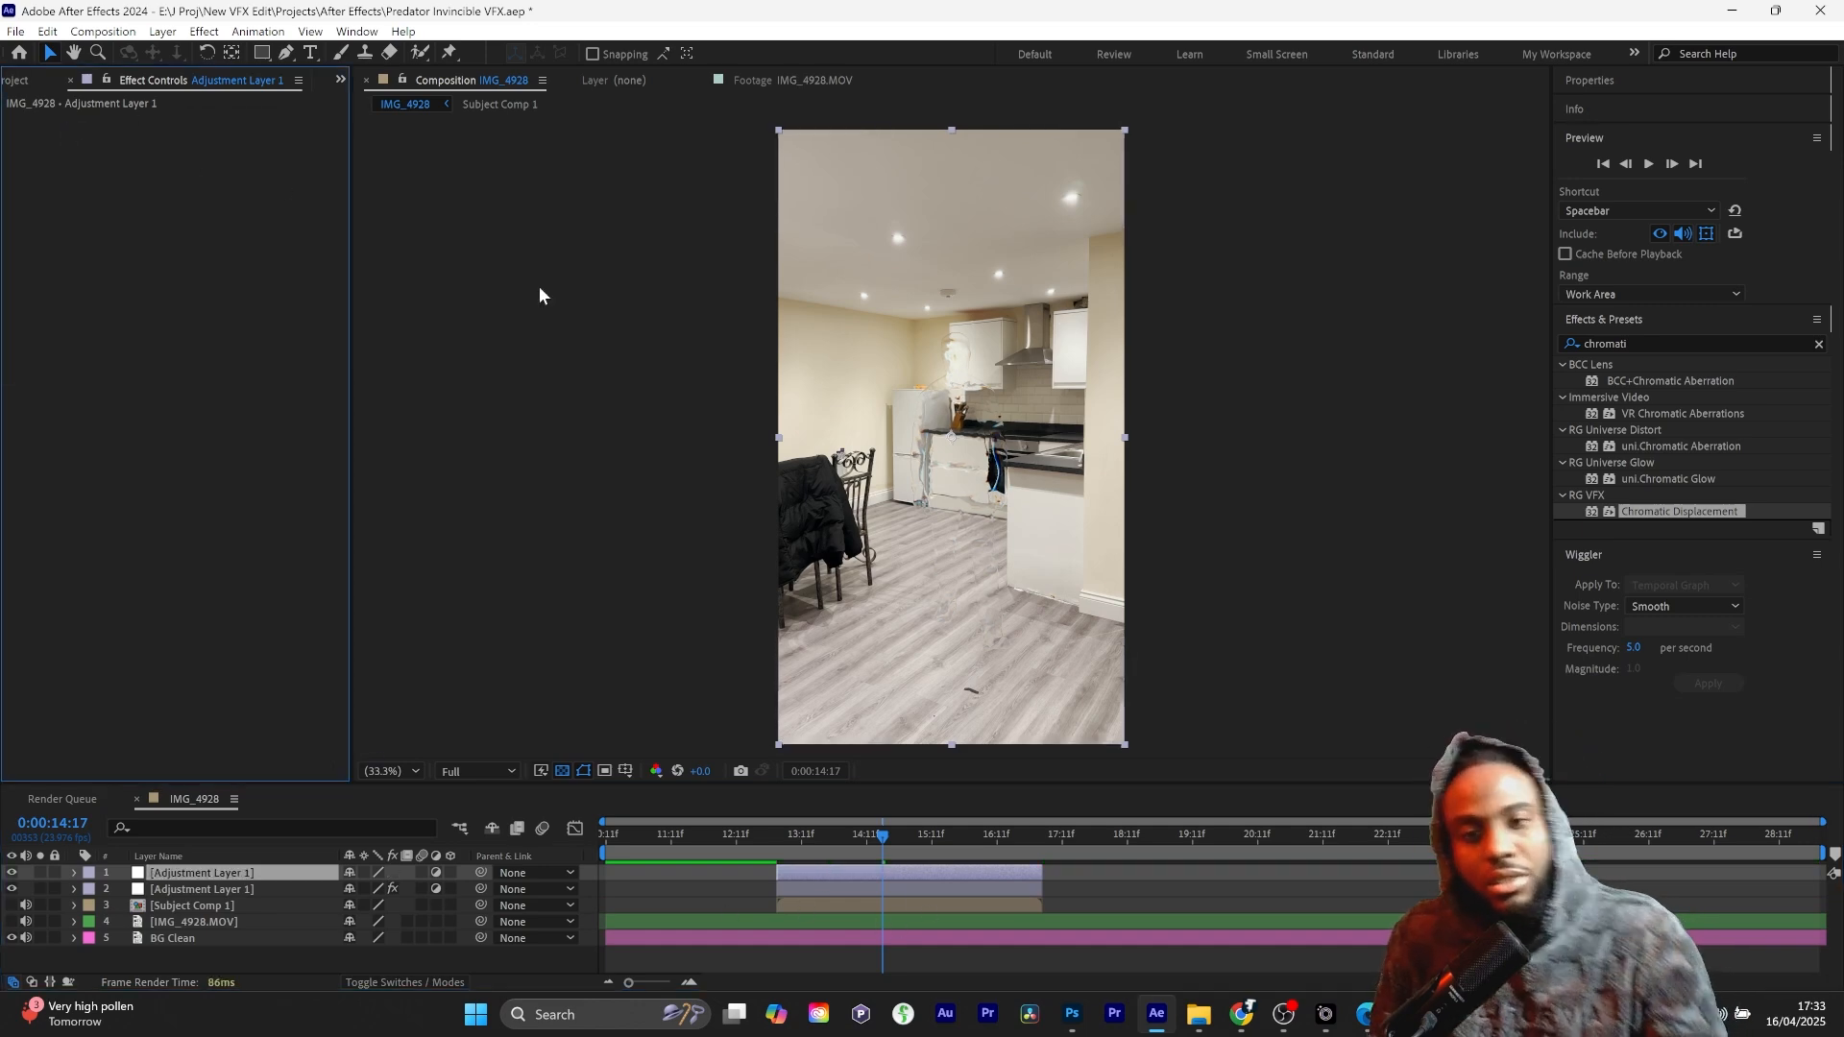
# Step: Hide the adjustment layer carrying Chromatic Displacement and apply the Distort effect Displacement Map to the upper copy
pyautogui.click(787, 890)
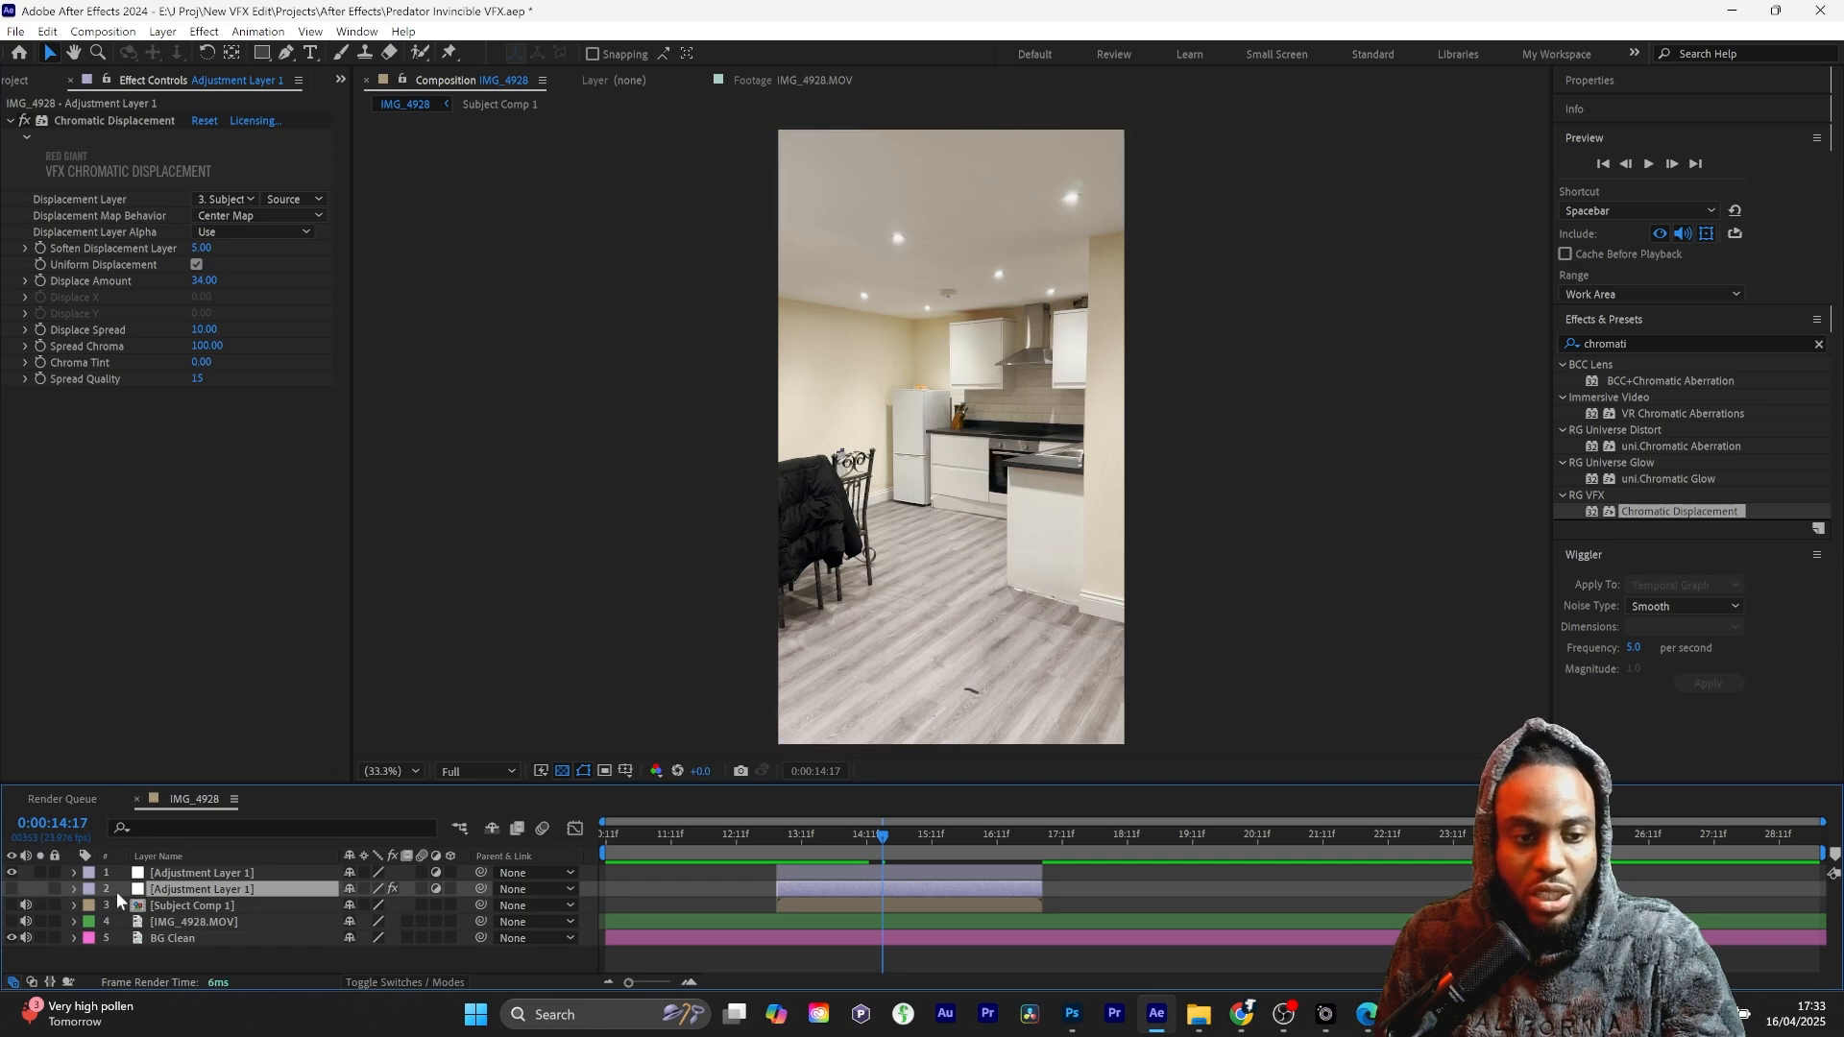
pyautogui.click(1641, 344)
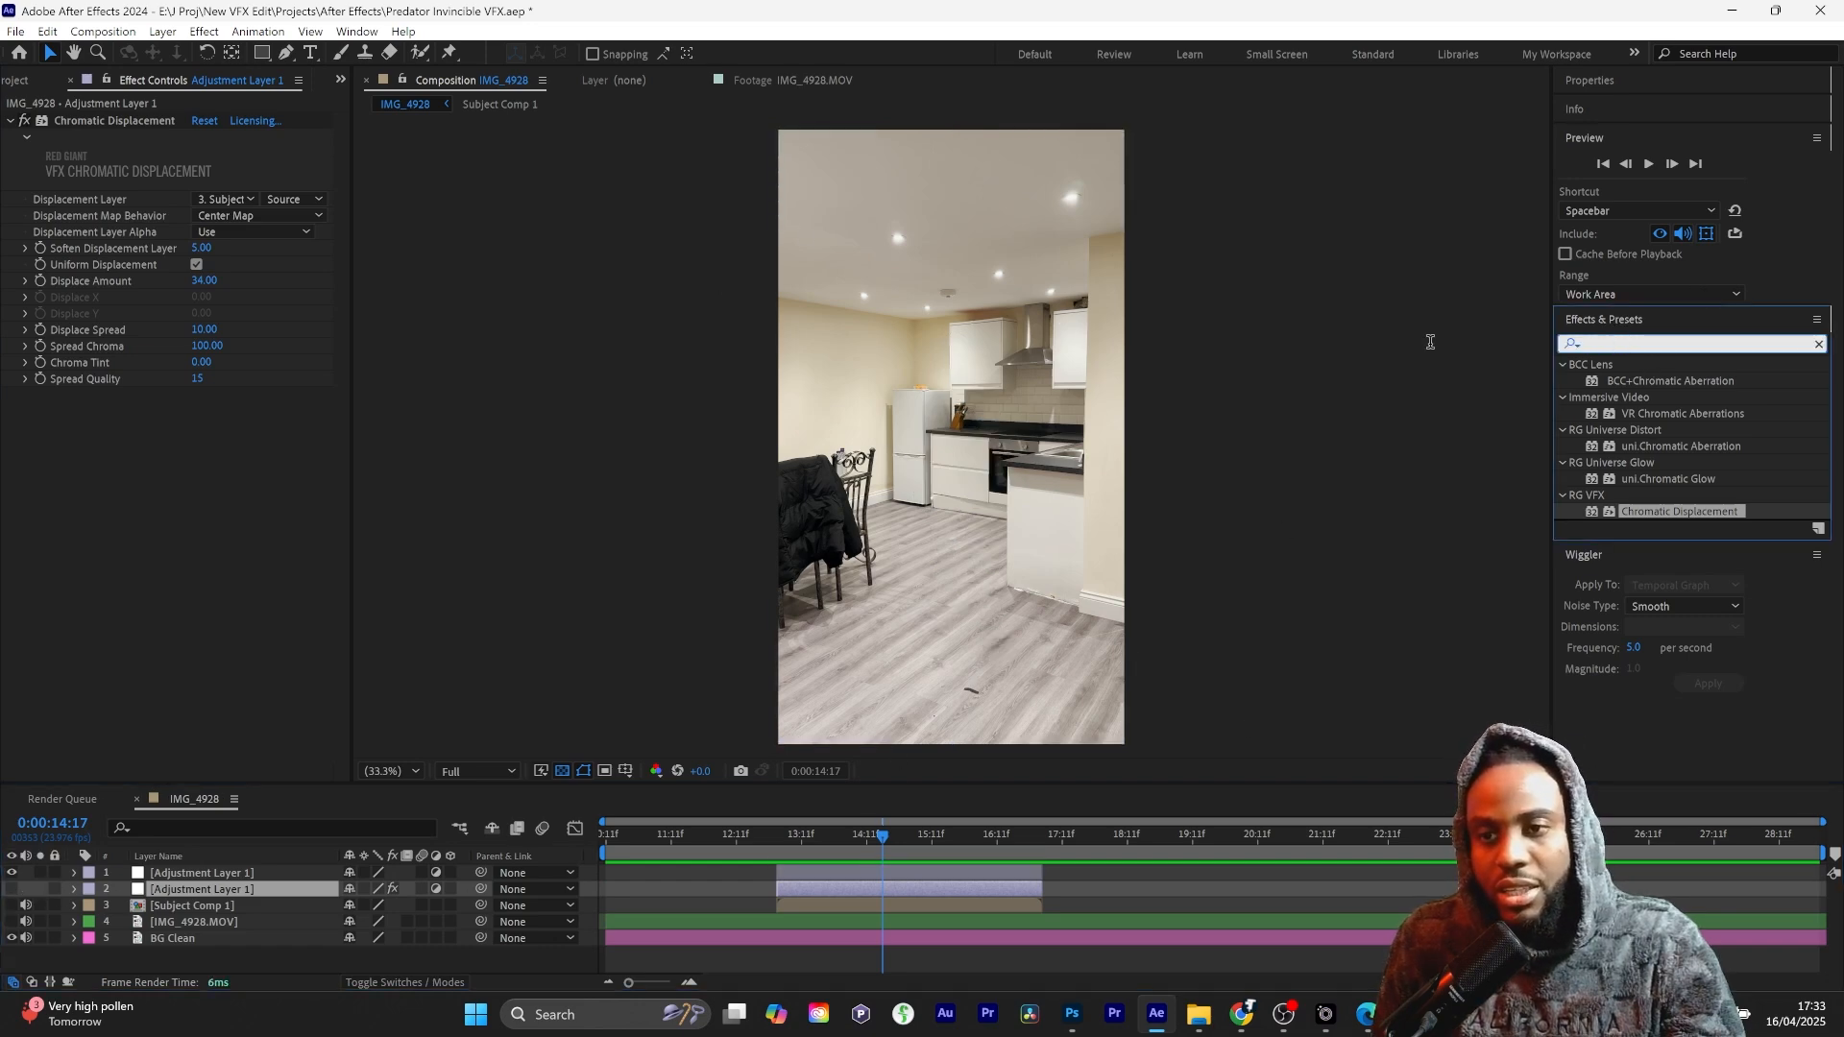
pyautogui.write('displ')
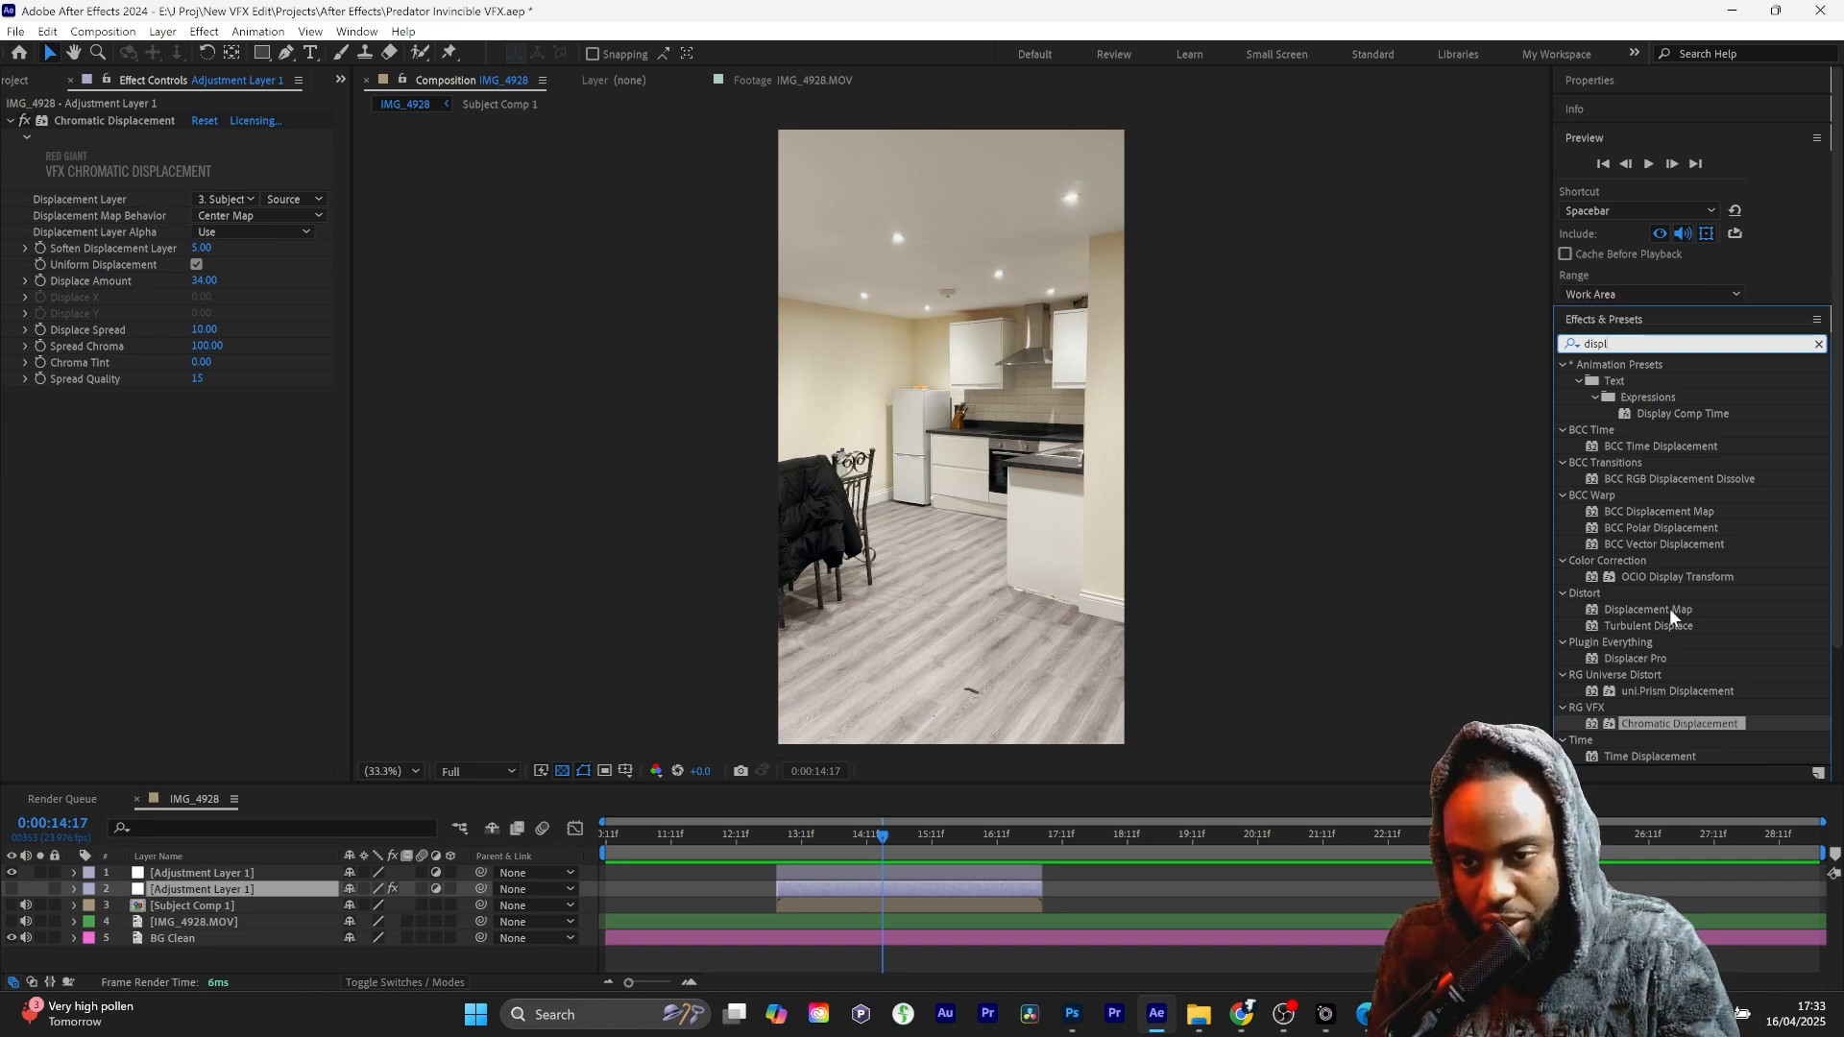
pyautogui.moveTo(1670, 609); pyautogui.dragTo(849, 873)
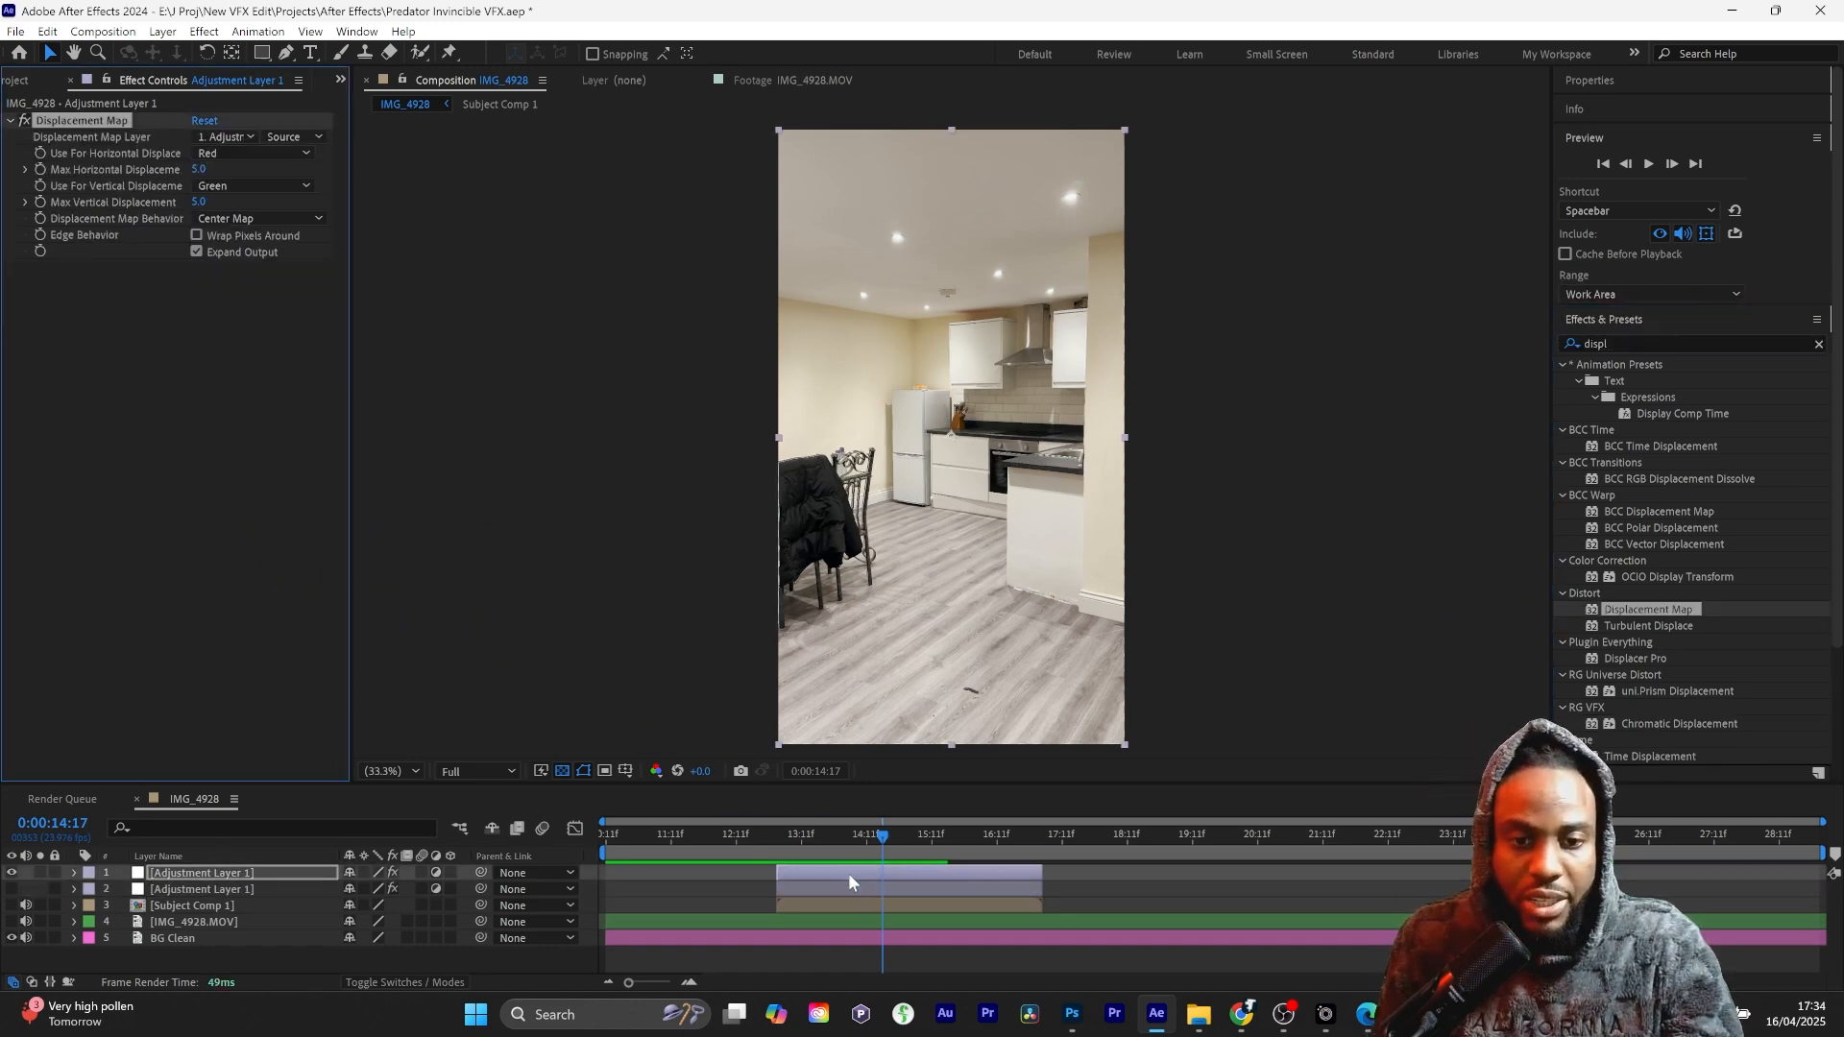
# Step: Use Subject Comp 1 as the Displacement Map Layer and enable Wrap Pixels Around for the effect
pyautogui.click(175, 875)
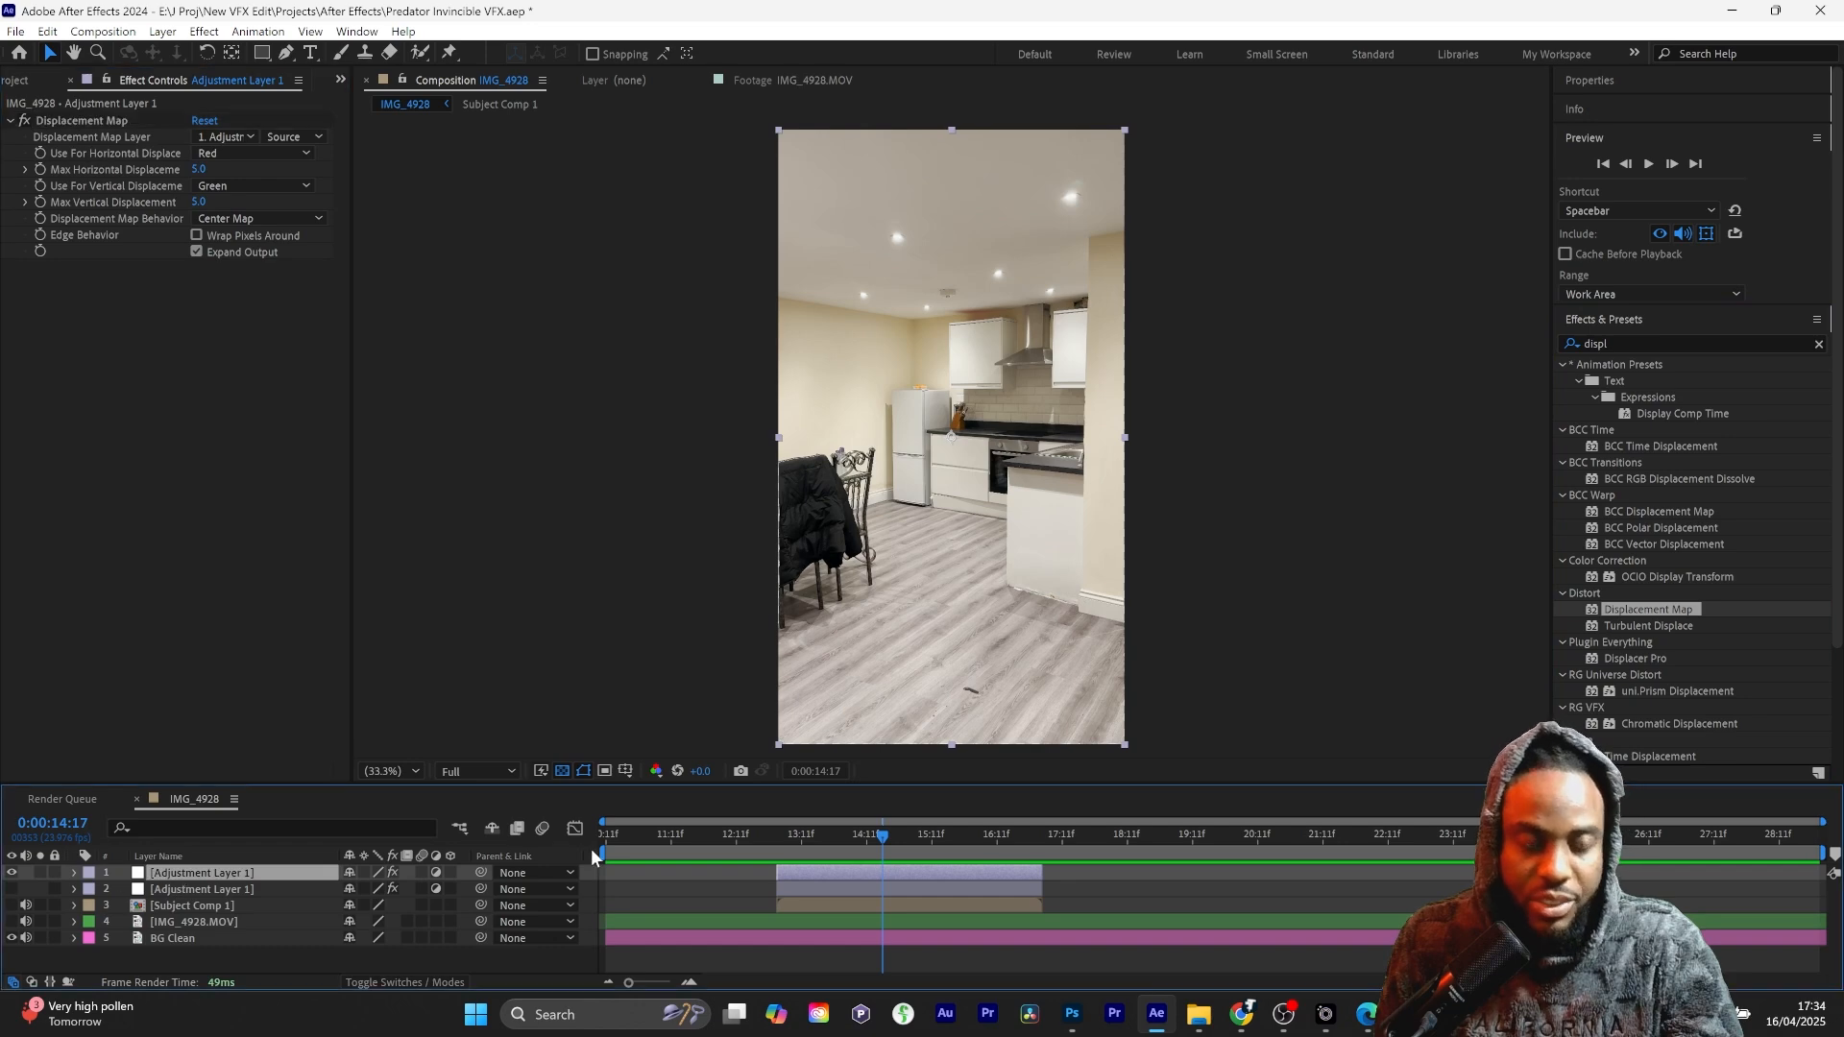
pyautogui.click(219, 138)
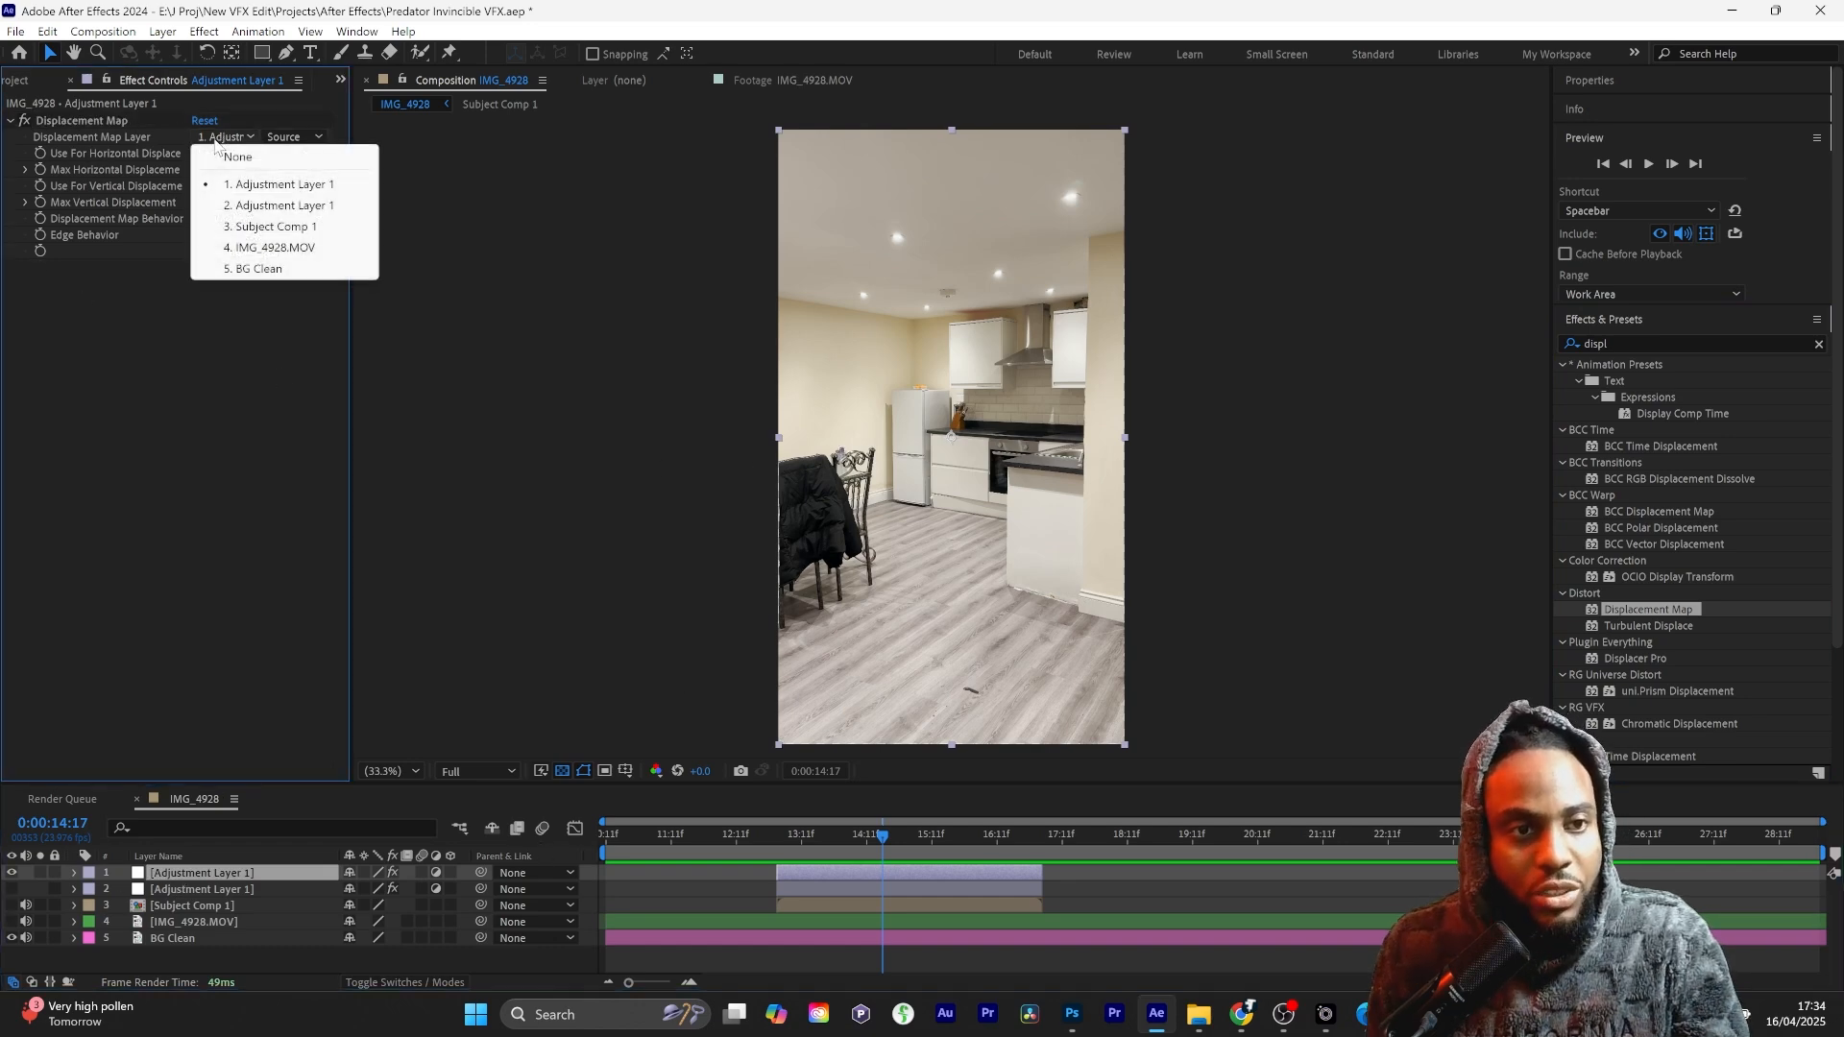
pyautogui.click(251, 229)
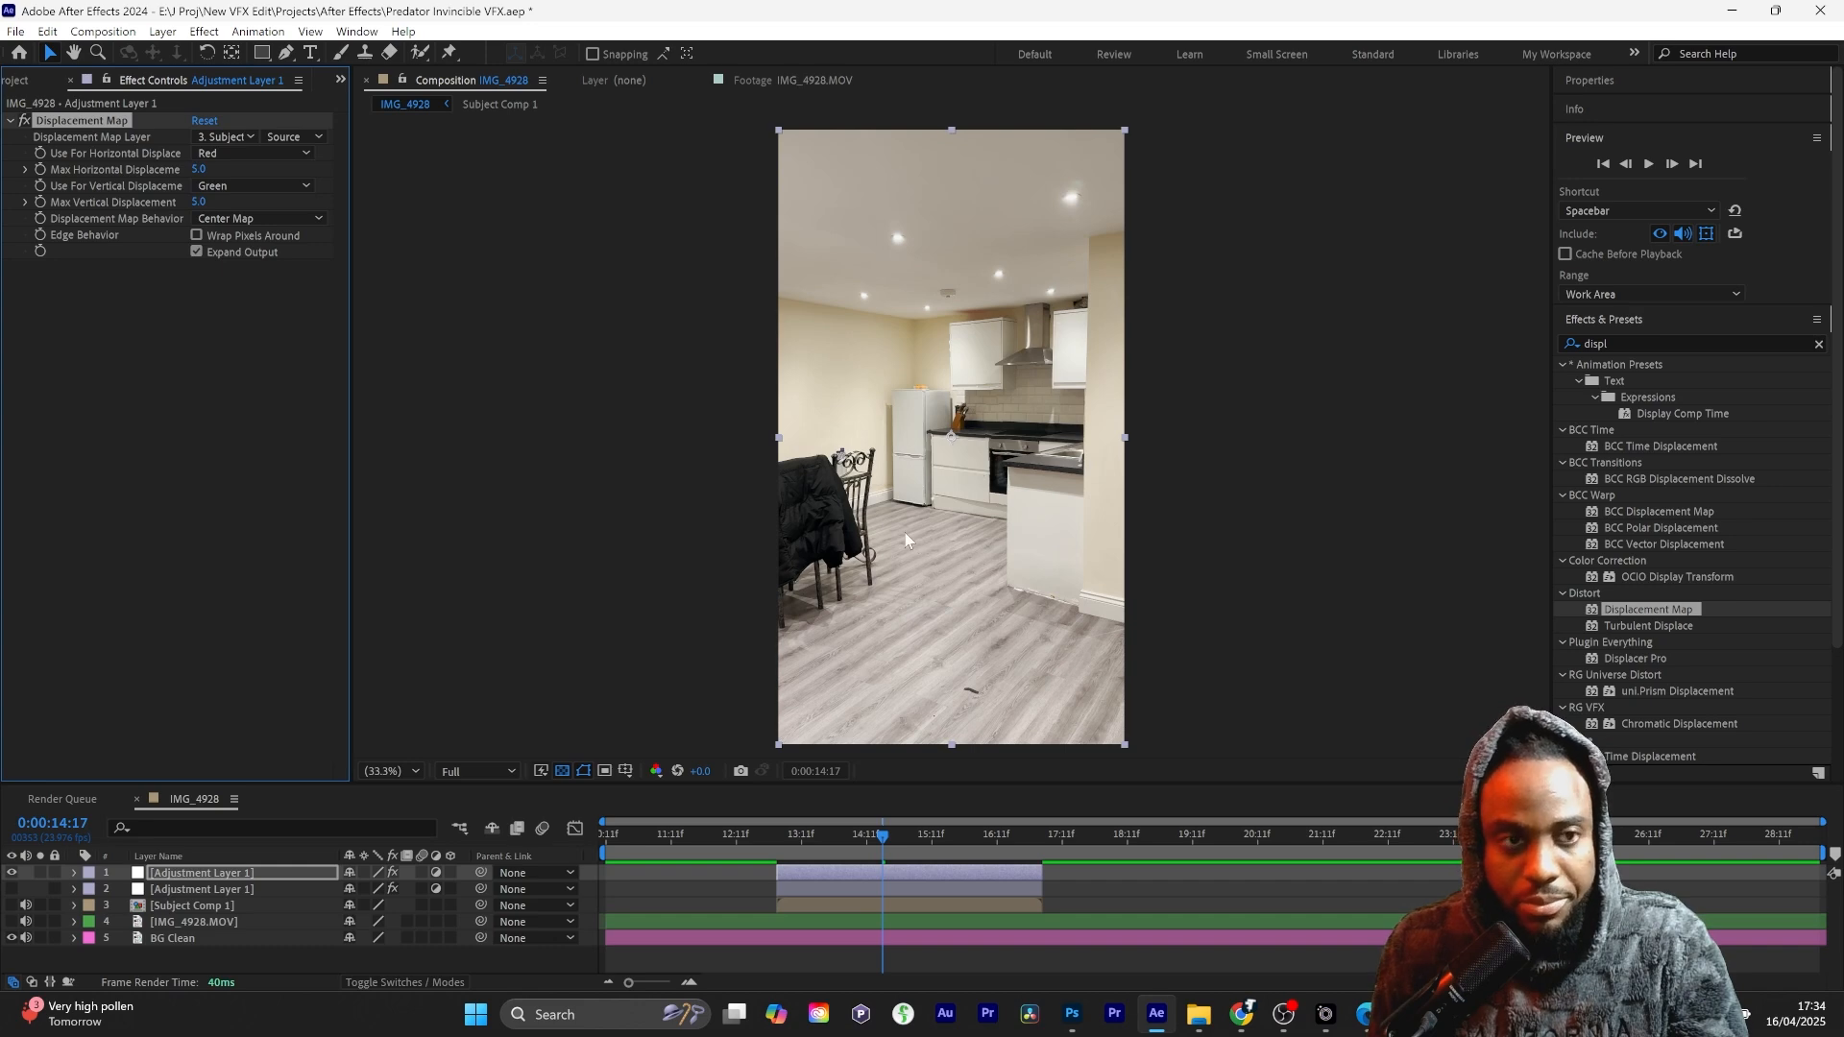
pyautogui.click(198, 235)
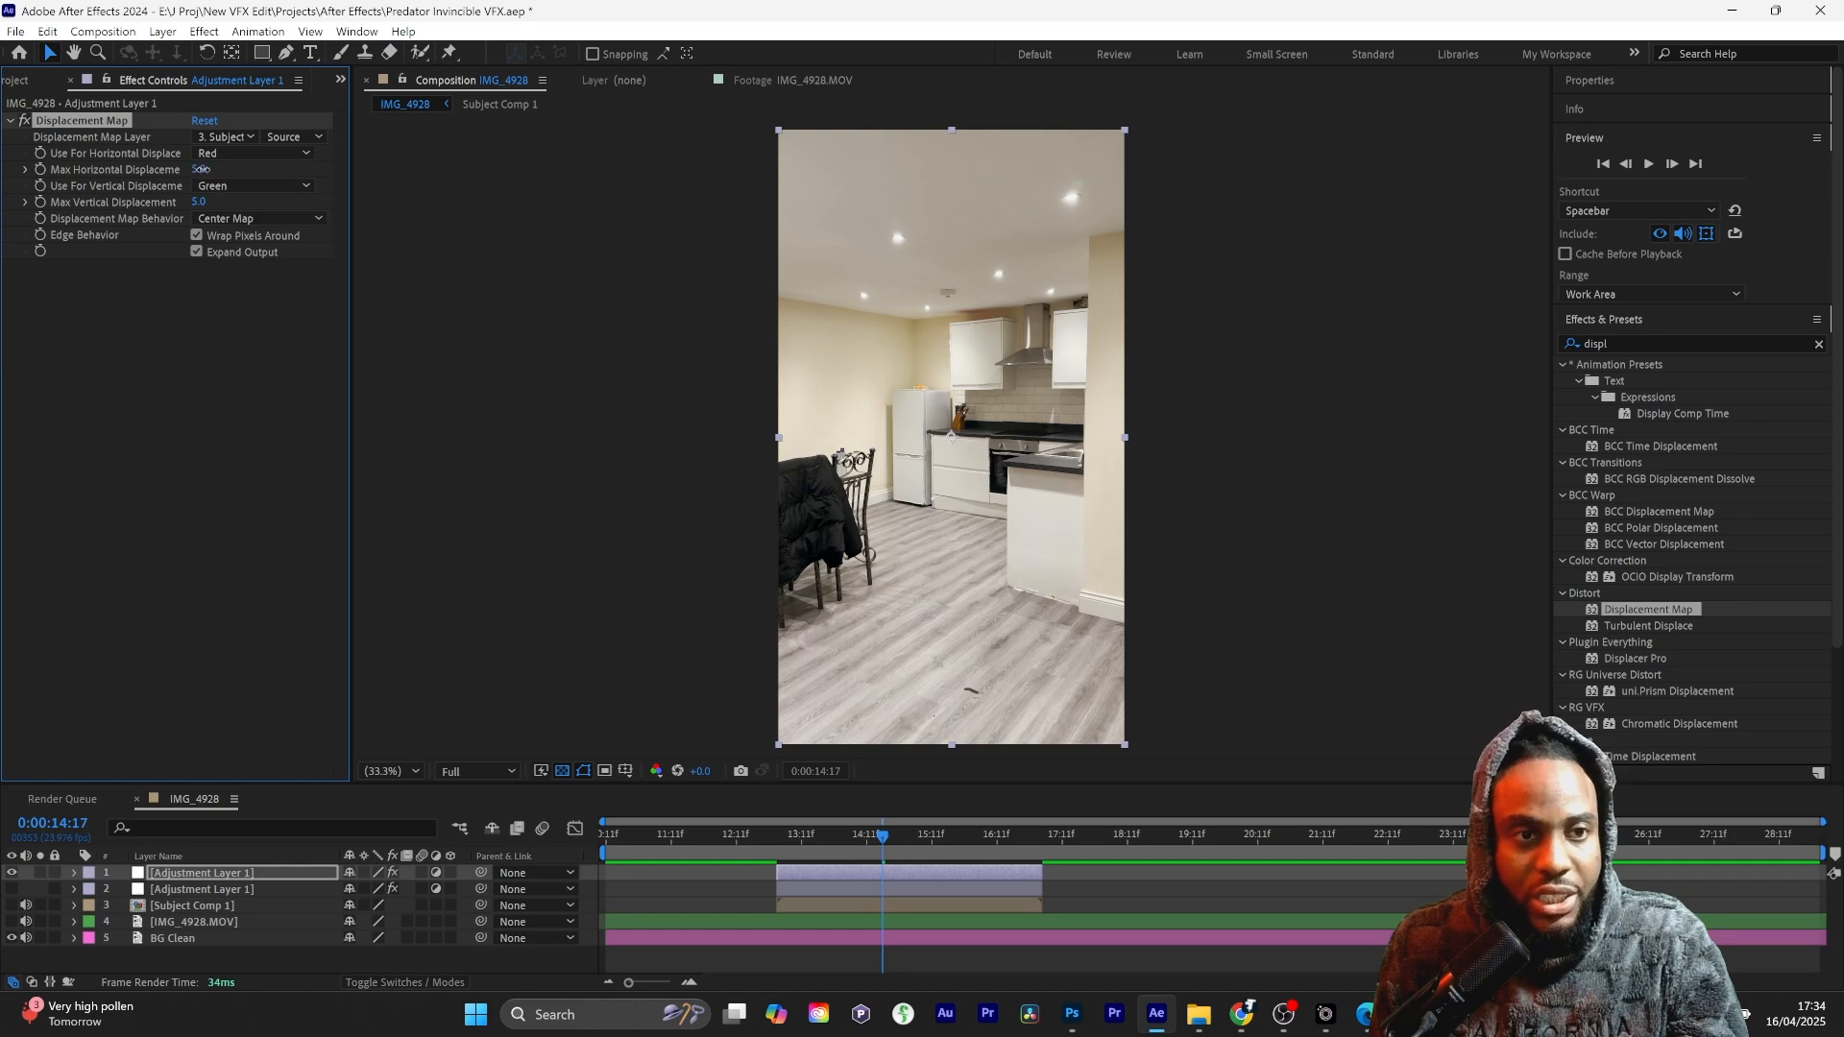
# Step: Set the Displacement Map's Max Horizontal Displacement to 32 and Max Vertical Displacement to 51
pyautogui.moveTo(199, 169); pyautogui.dragTo(229, 172)
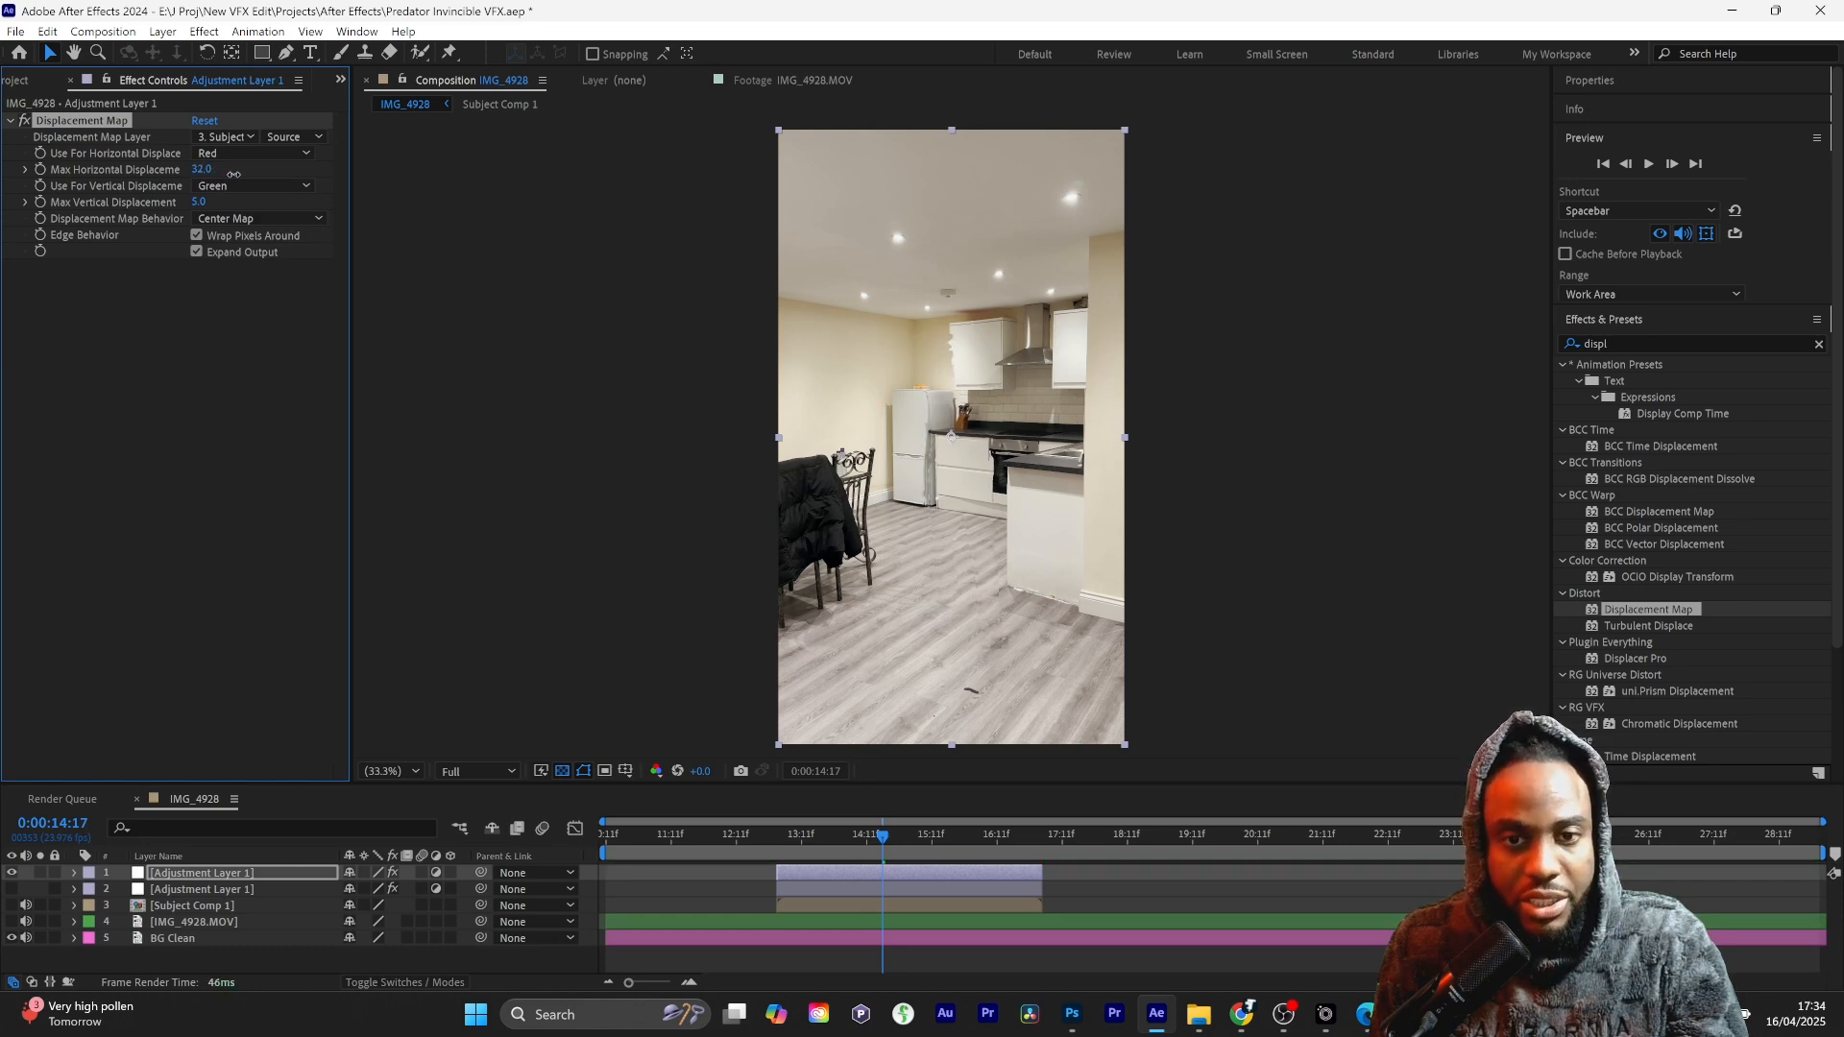
pyautogui.scroll(4, 1006, 389)
pyautogui.scroll(-2, 1007, 388)
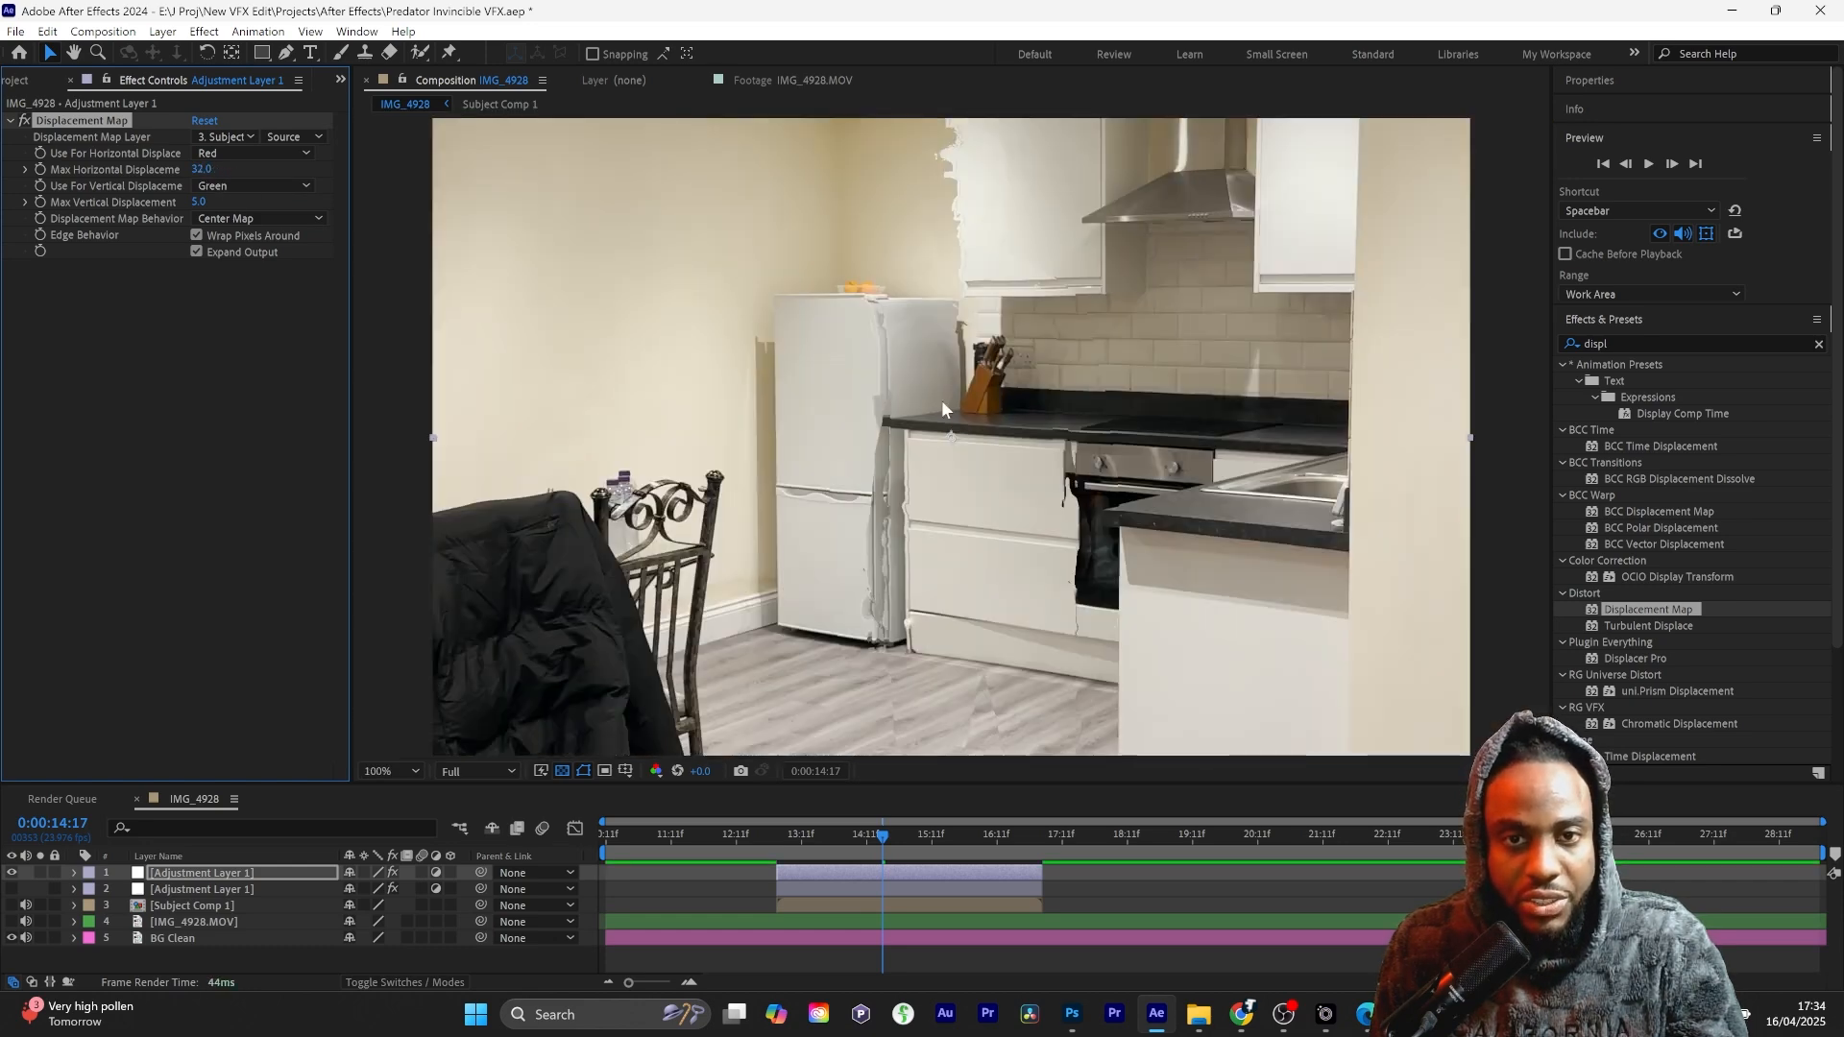
pyautogui.moveTo(197, 202); pyautogui.dragTo(247, 209)
pyautogui.scroll(-2, 930, 394)
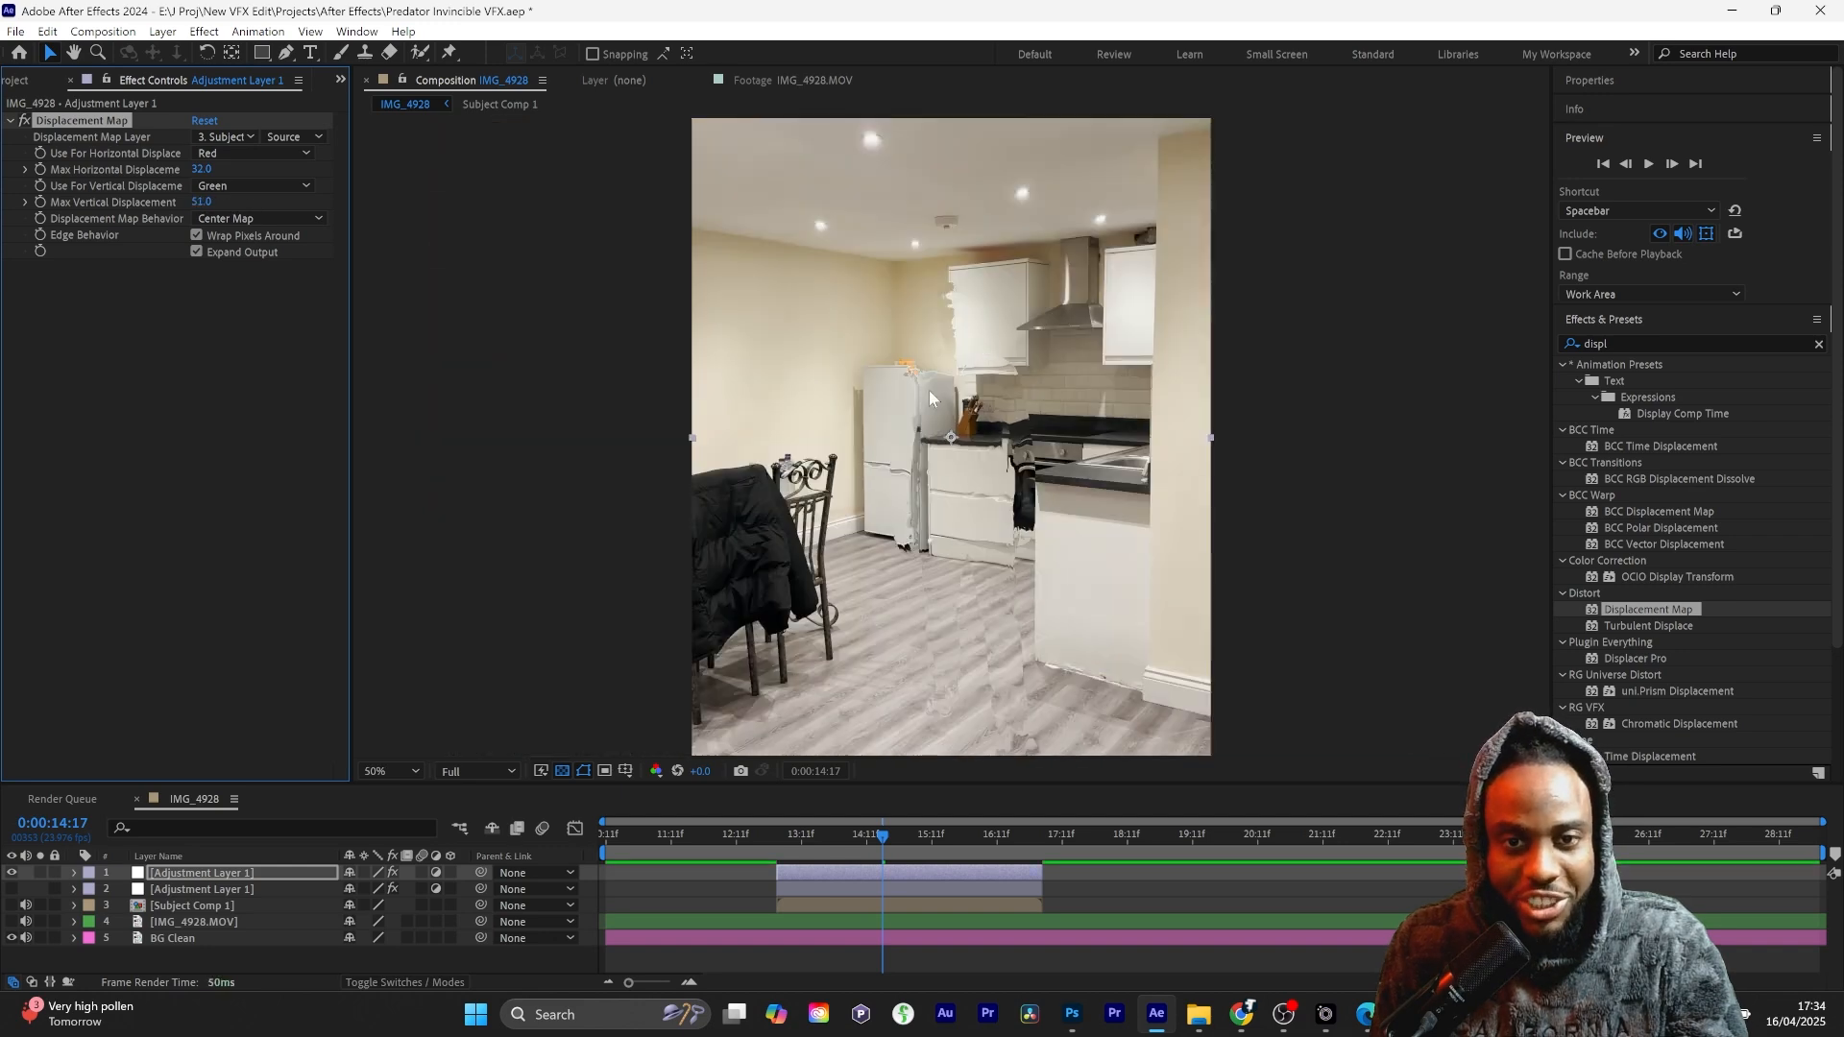
# Step: At 0:00:14:13, show the Chromatic Displacement adjustment layer instead of the Displacement Map one and examine its distortion up close
pyautogui.moveTo(824, 840); pyautogui.dragTo(872, 795)
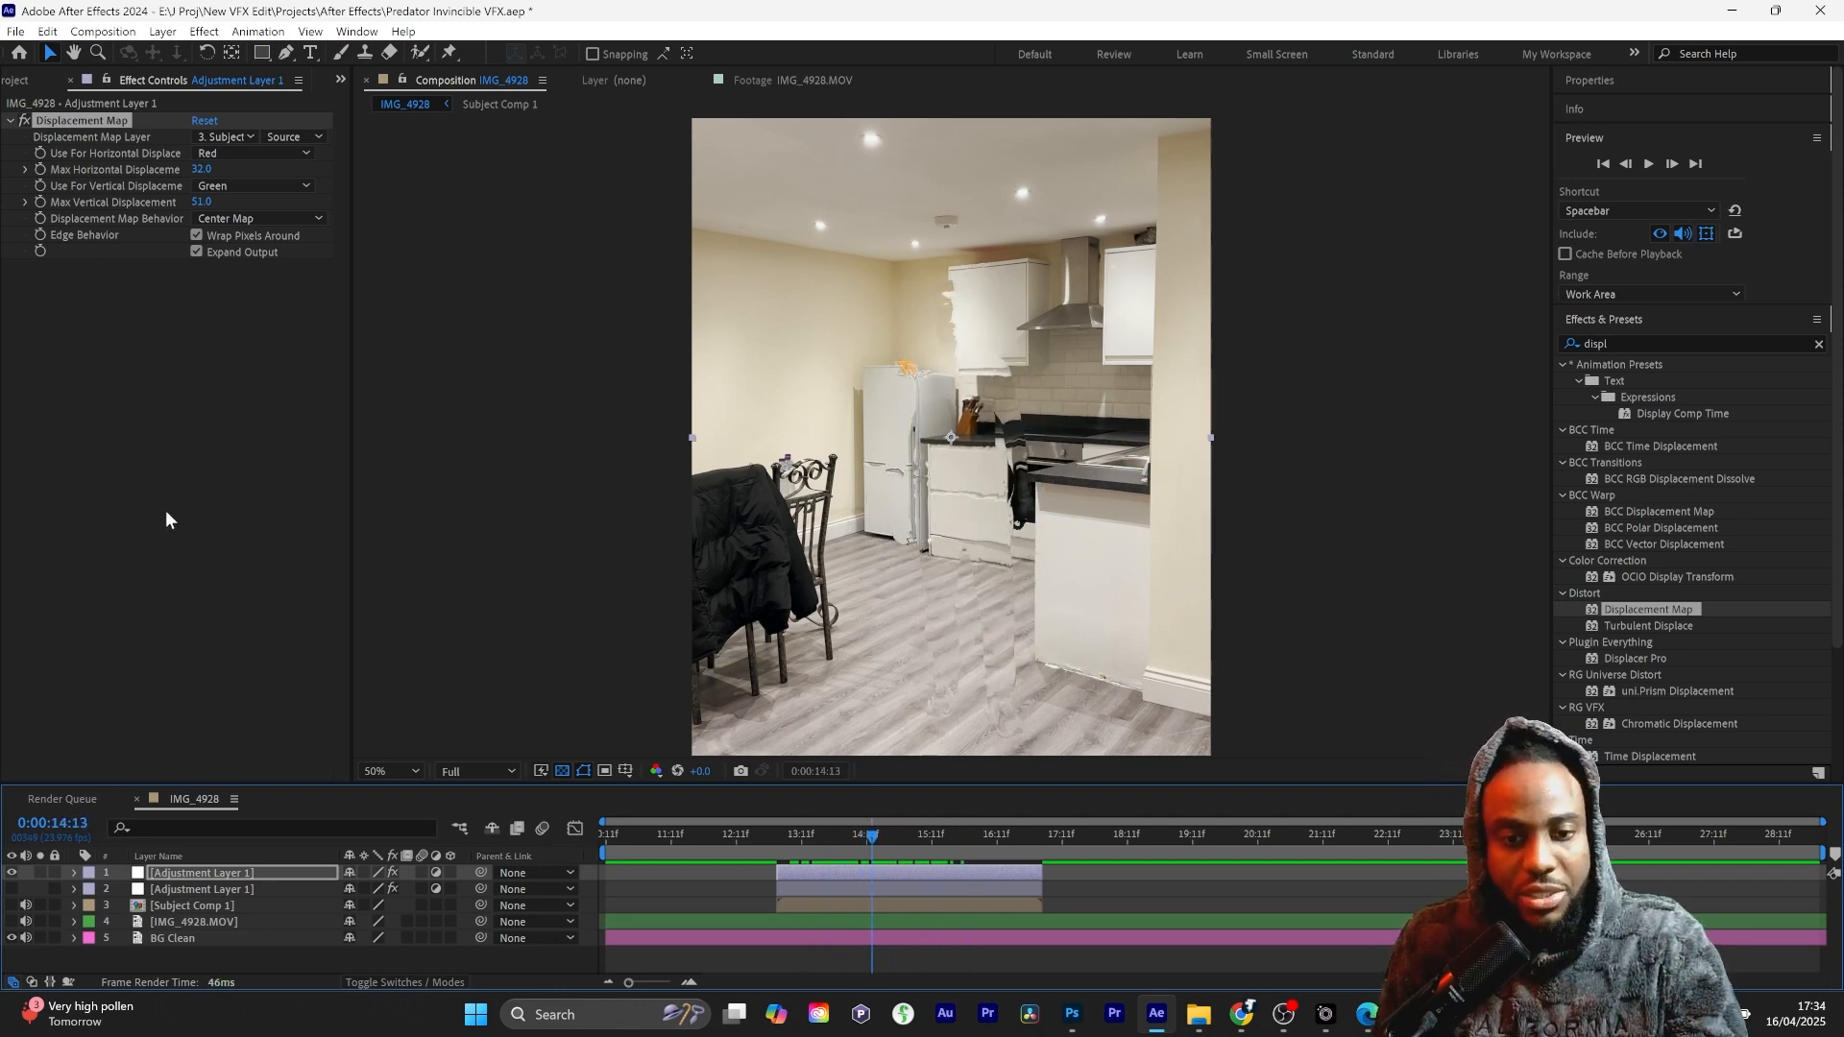
pyautogui.click(12, 889)
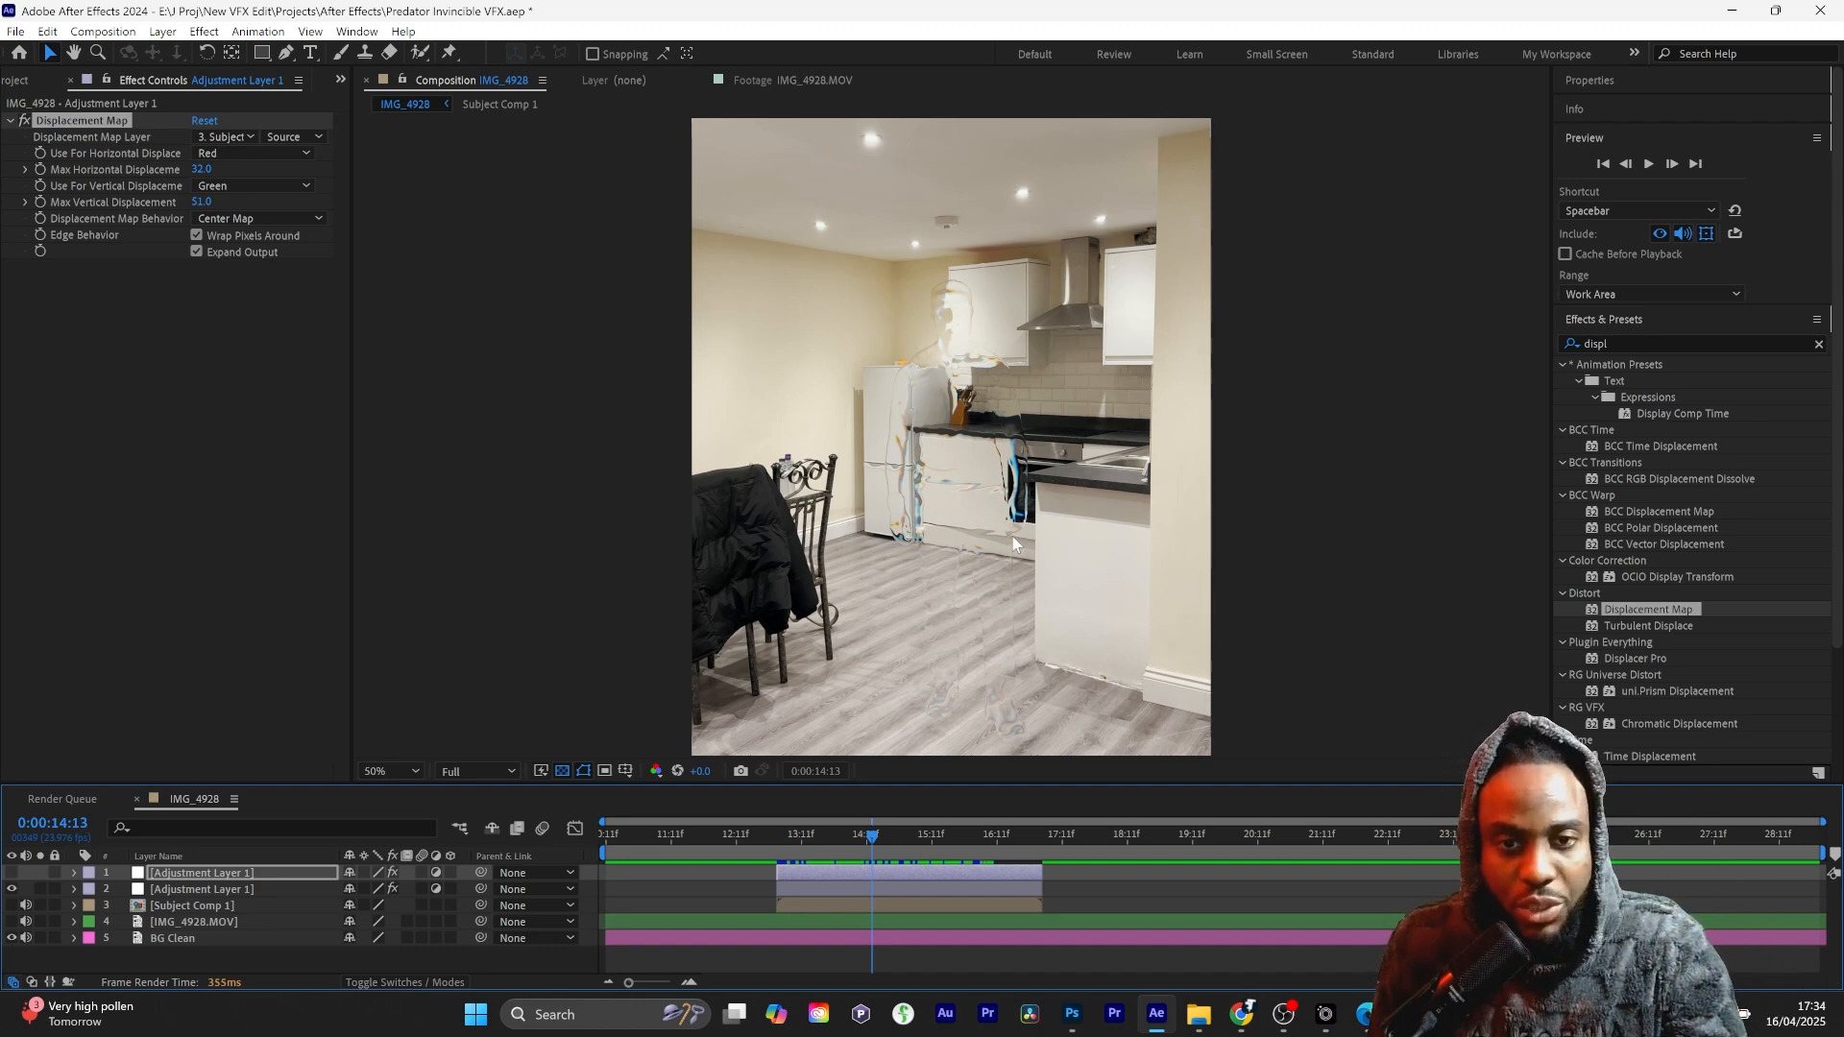
pyautogui.scroll(4, 1012, 544)
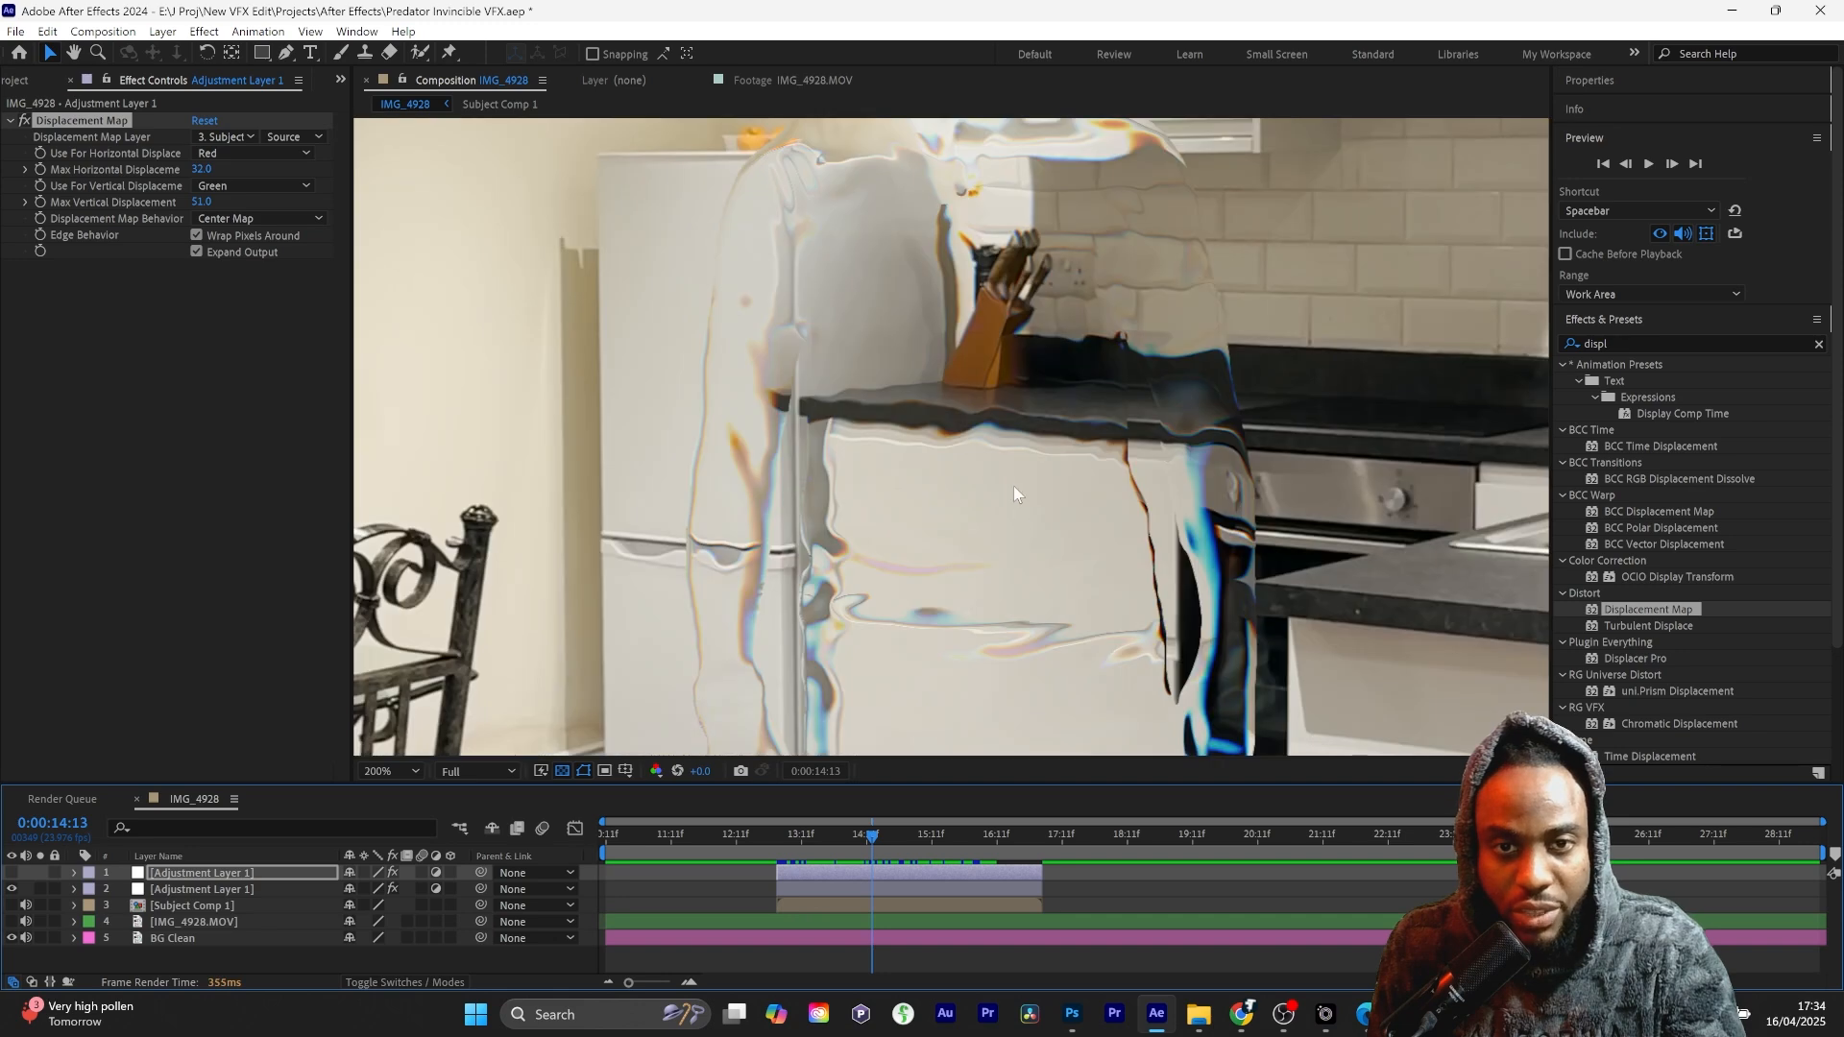
pyautogui.moveTo(1018, 441); pyautogui.dragTo(907, 617)
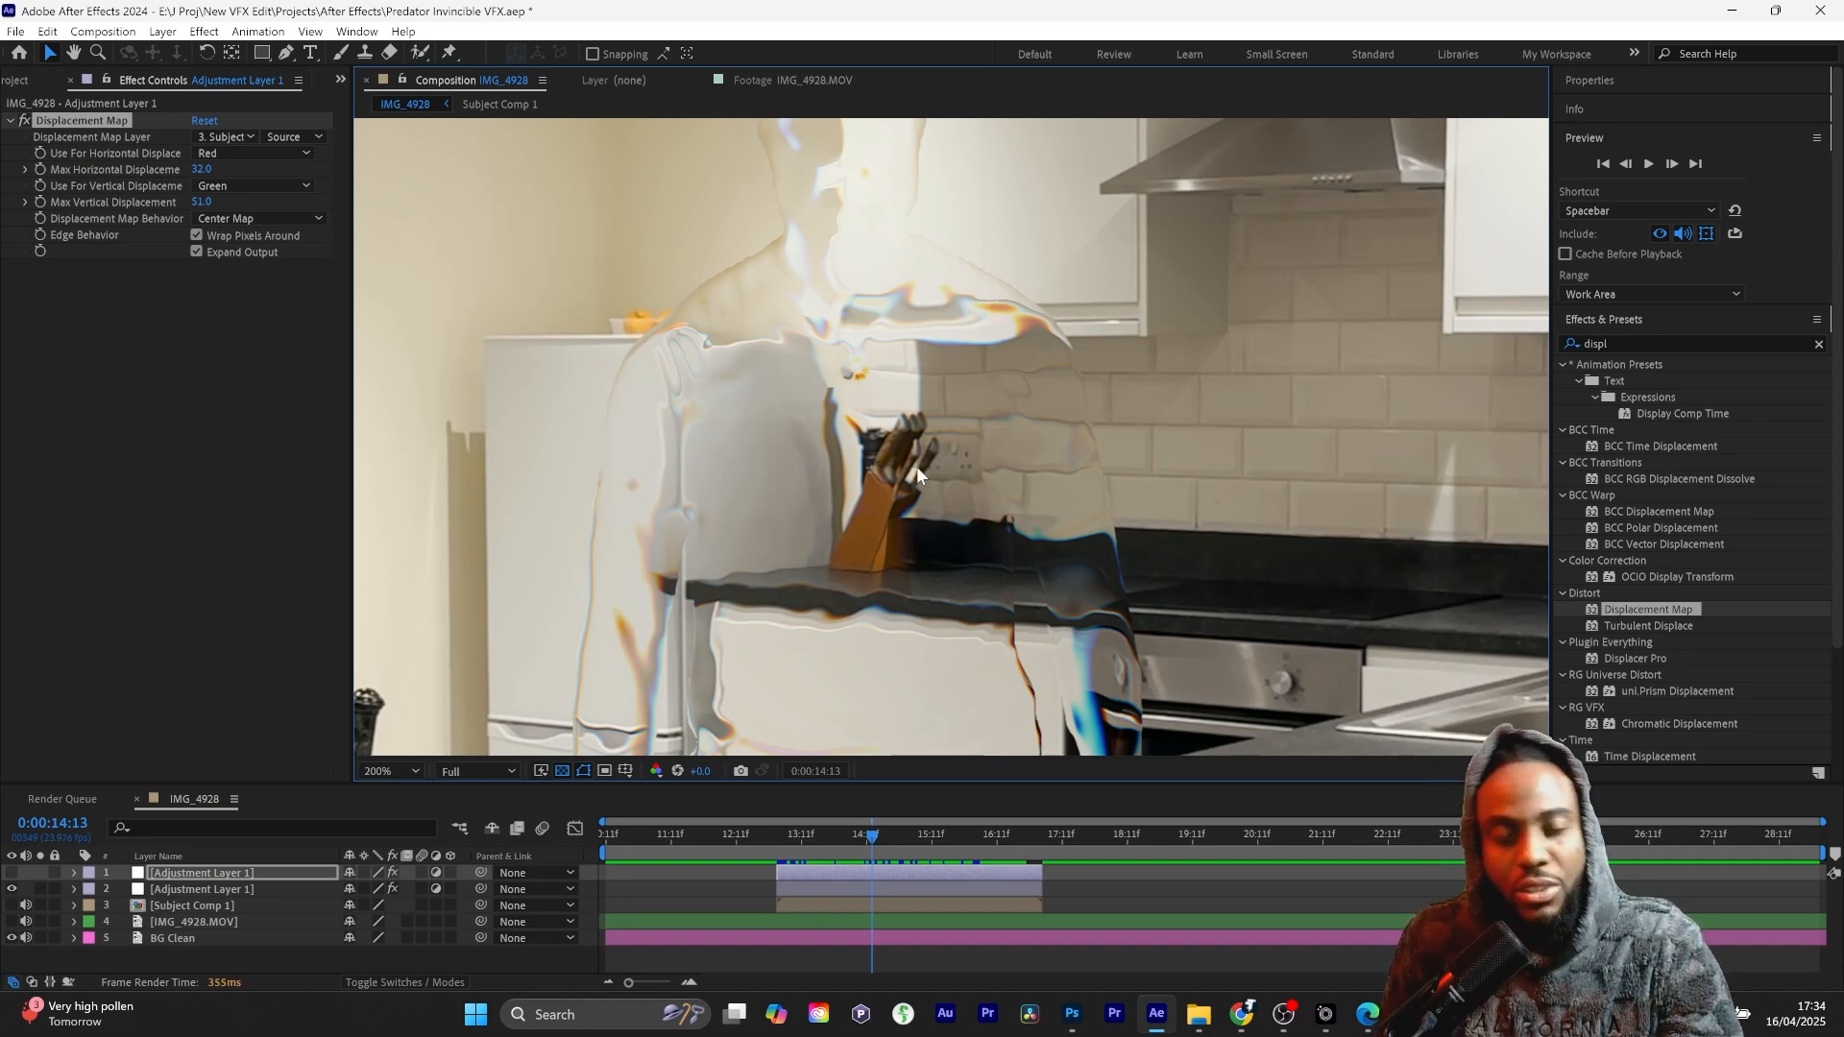
pyautogui.scroll(-1, 916, 465)
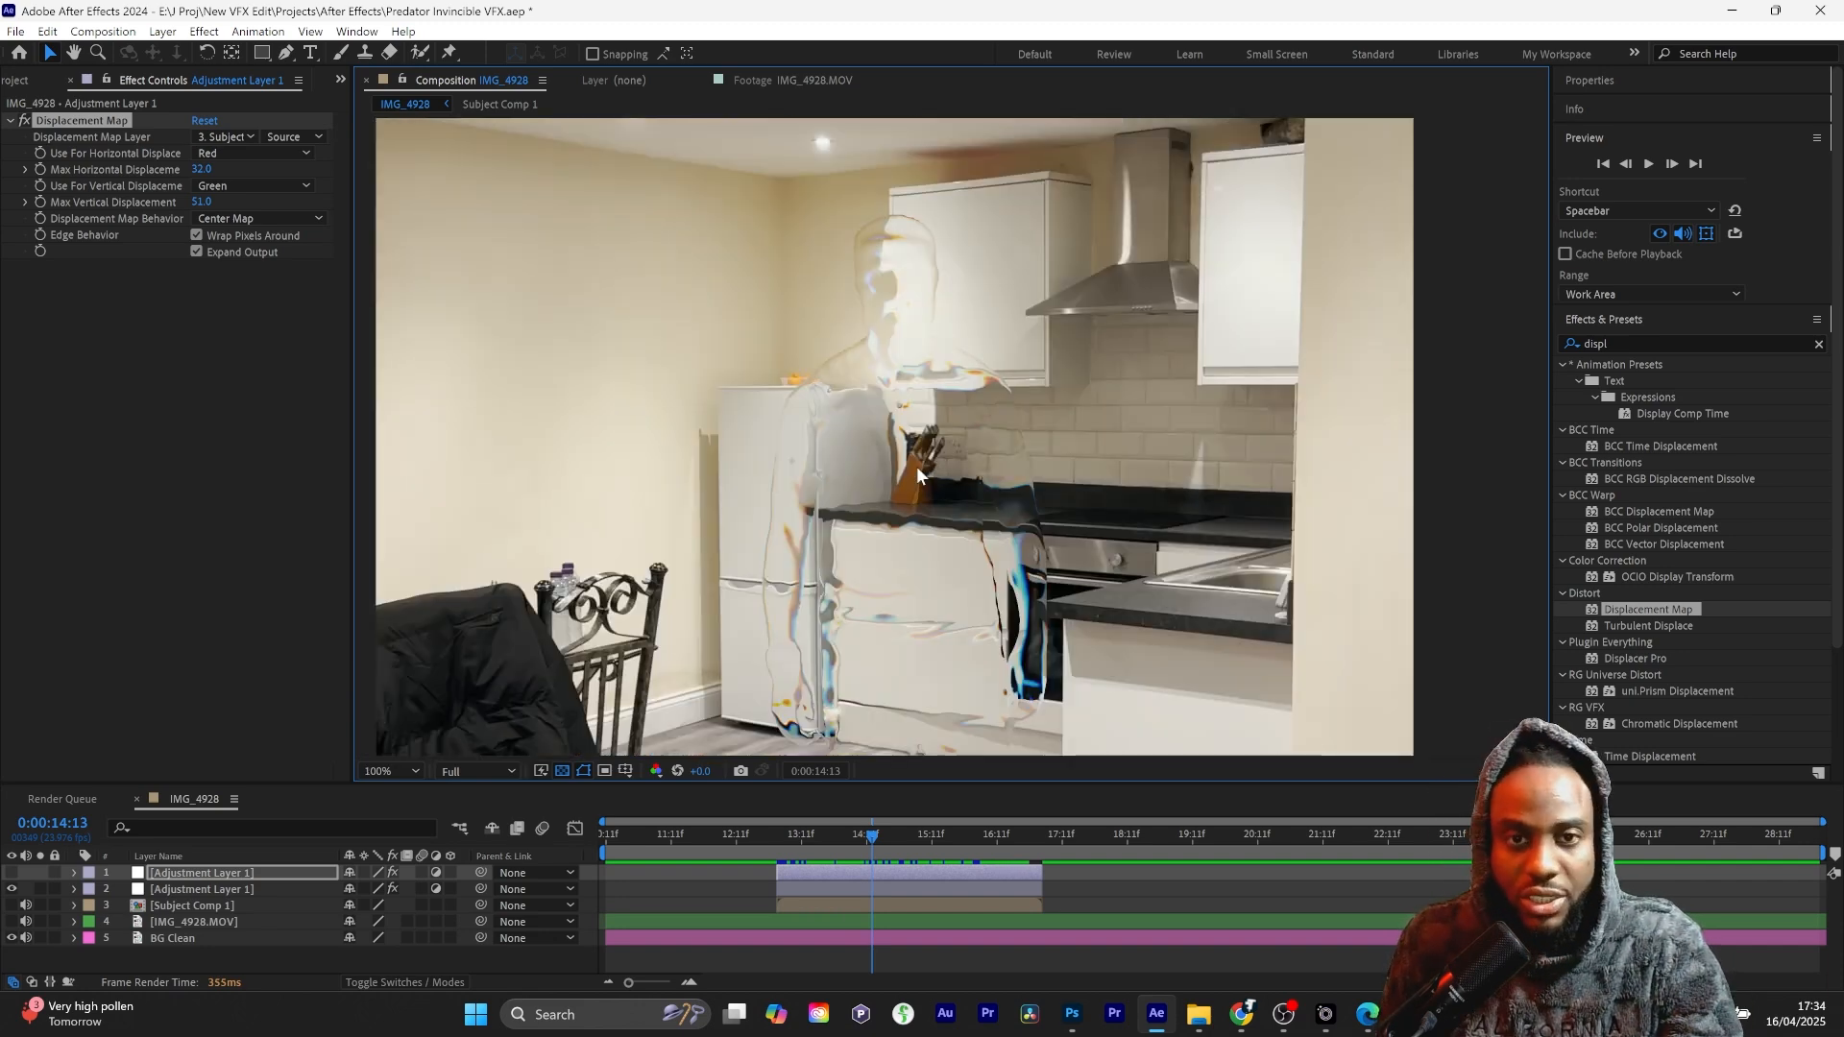
# Step: Switch visibility back to the Displacement Map adjustment layer and examine its distortion up close for comparison
pyautogui.click(180, 889)
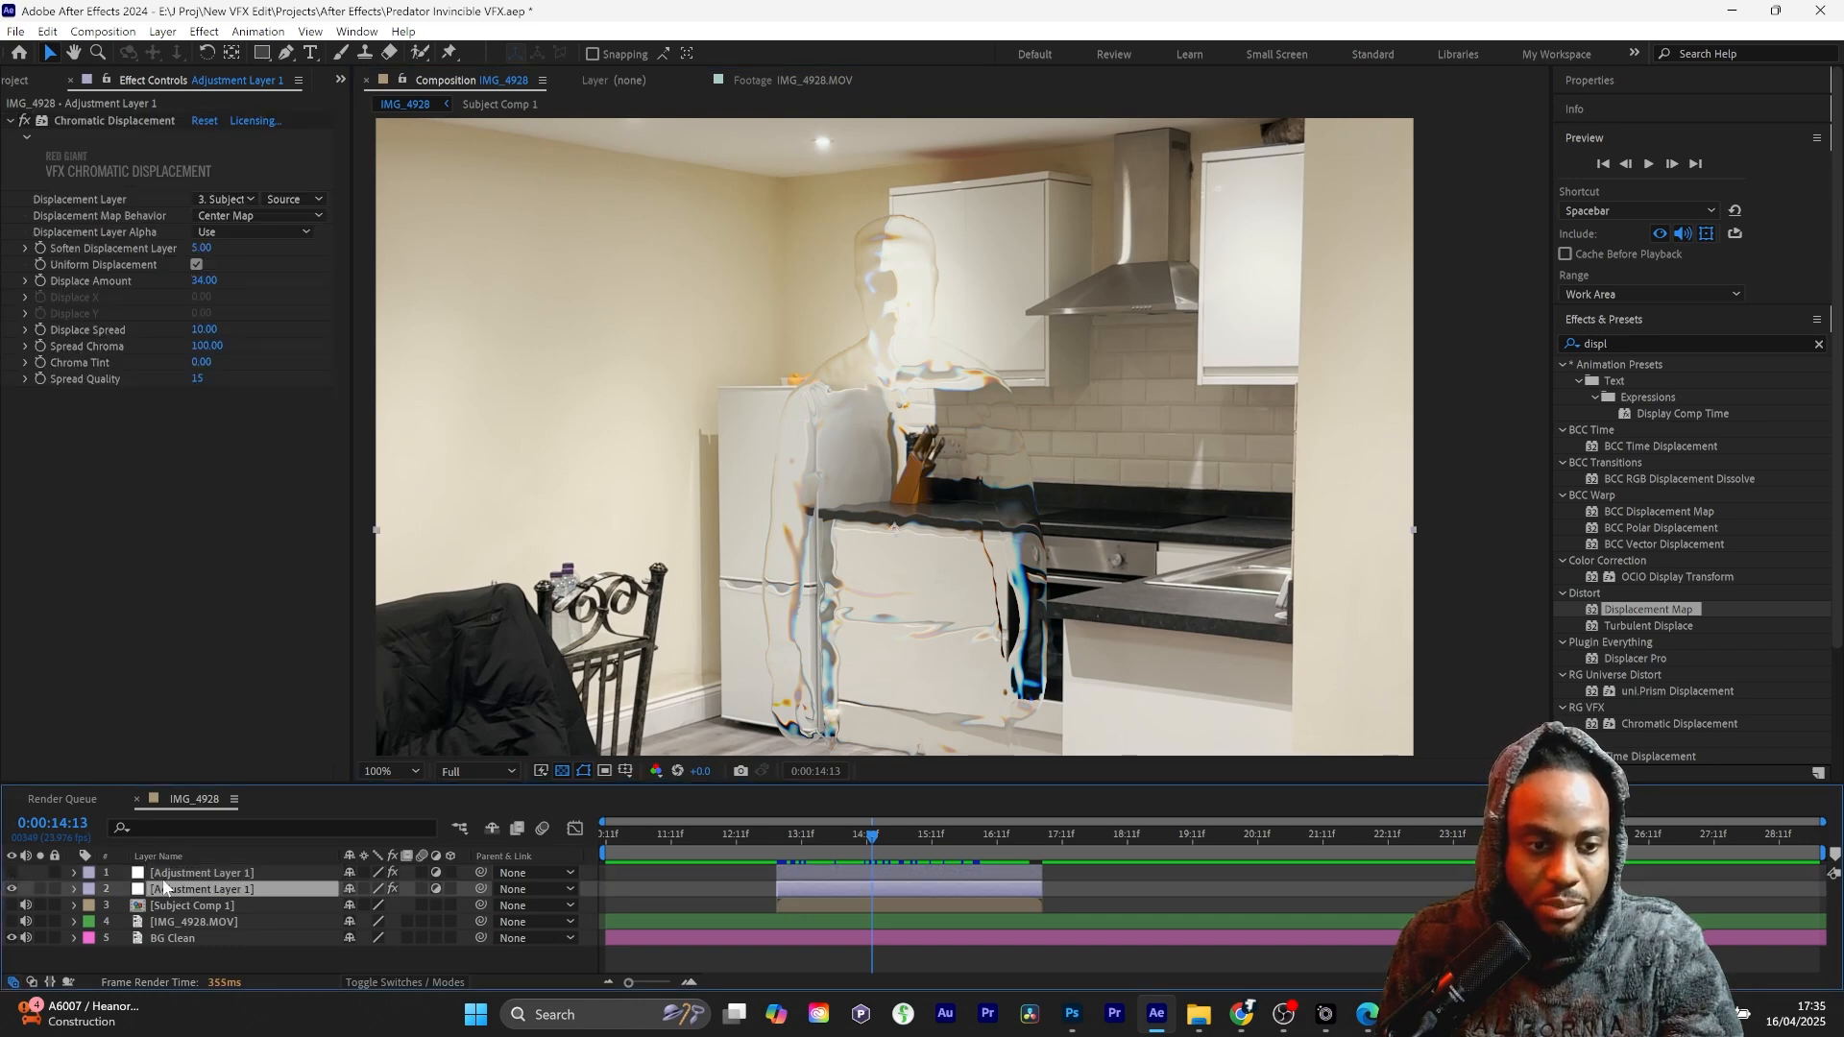
pyautogui.hotkey('ctrl', 'Up')
pyautogui.click(11, 889)
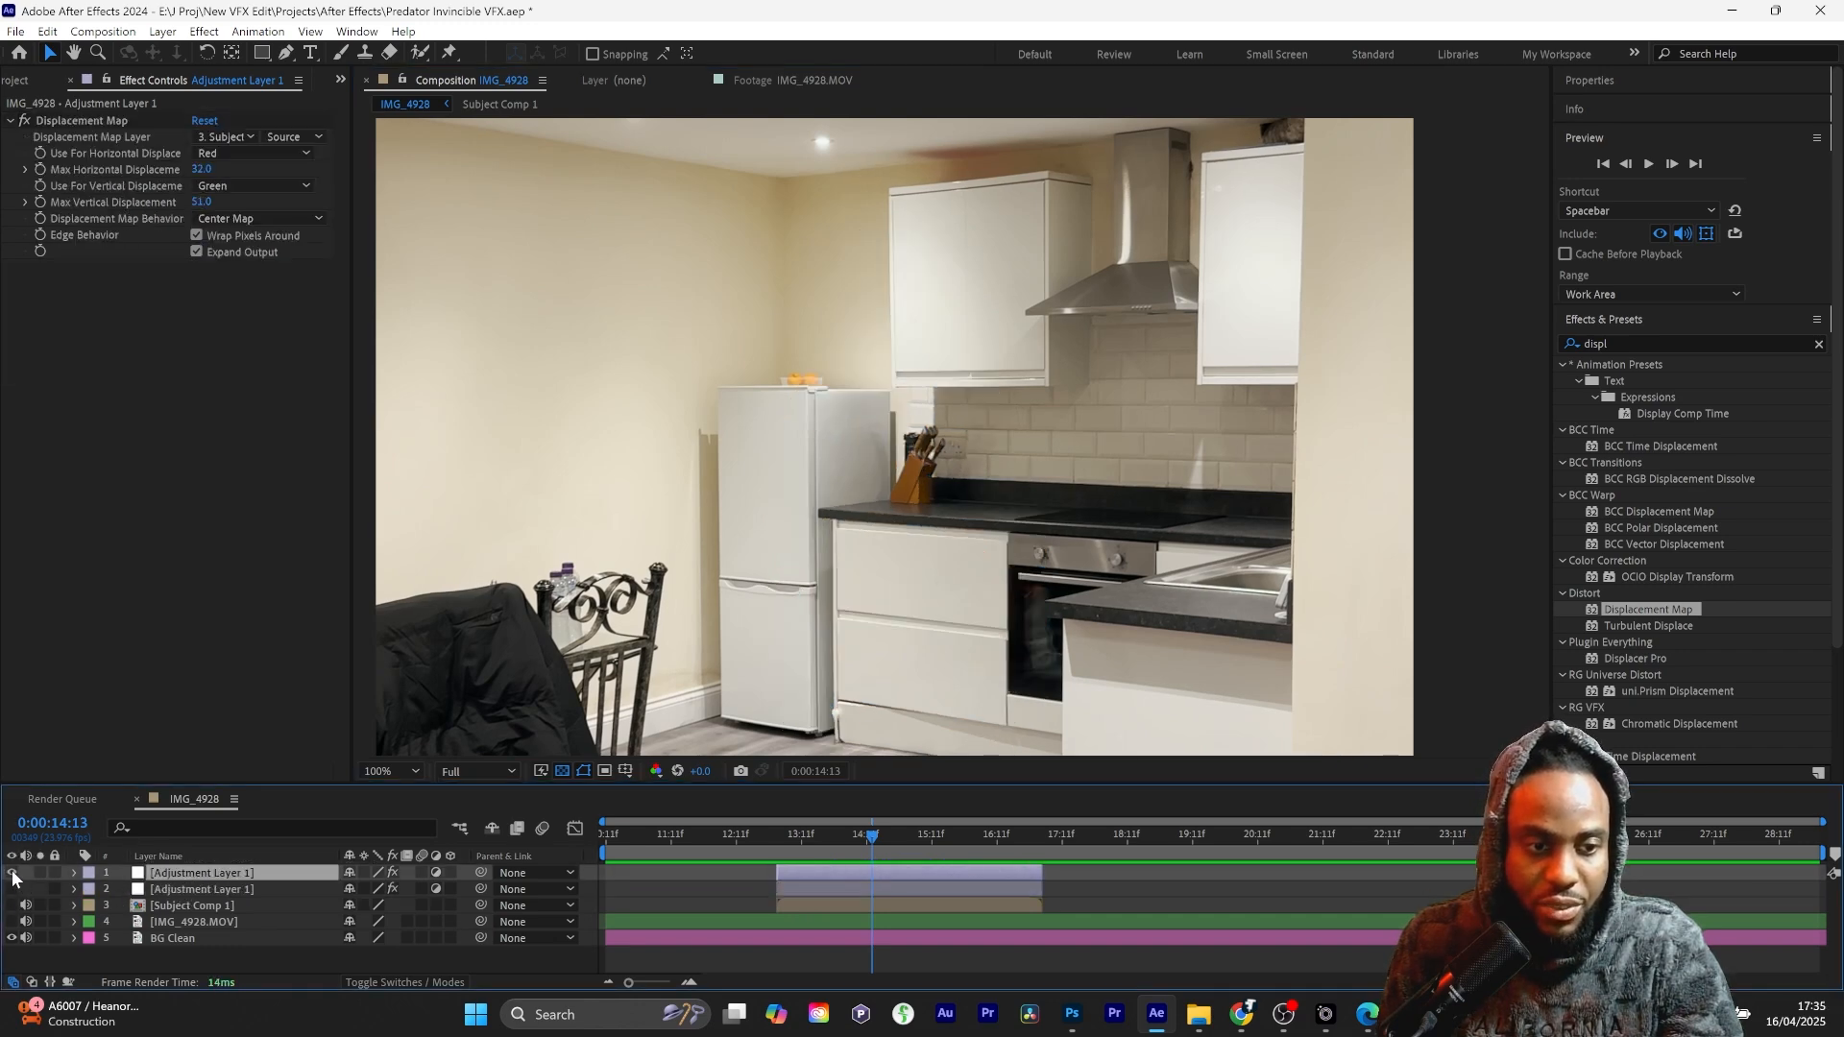
pyautogui.click(12, 872)
pyautogui.scroll(1, 1015, 384)
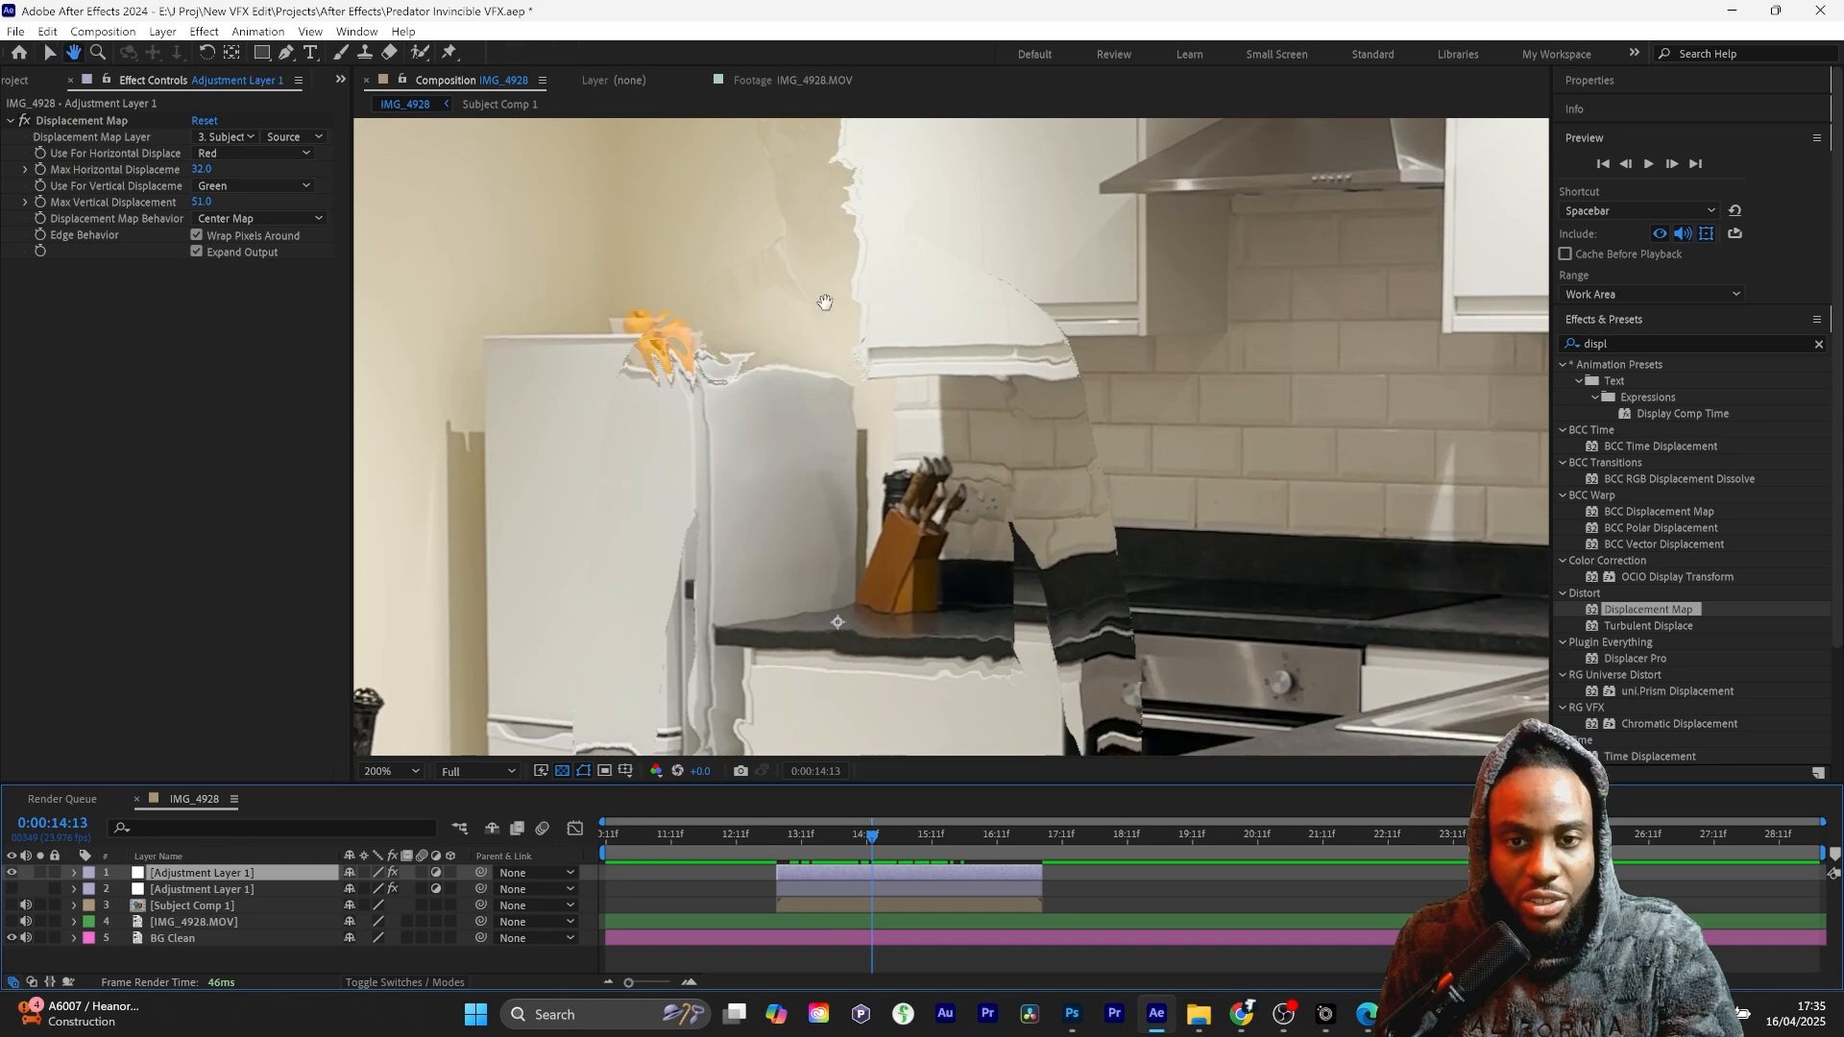
pyautogui.moveTo(827, 301); pyautogui.dragTo(868, 441)
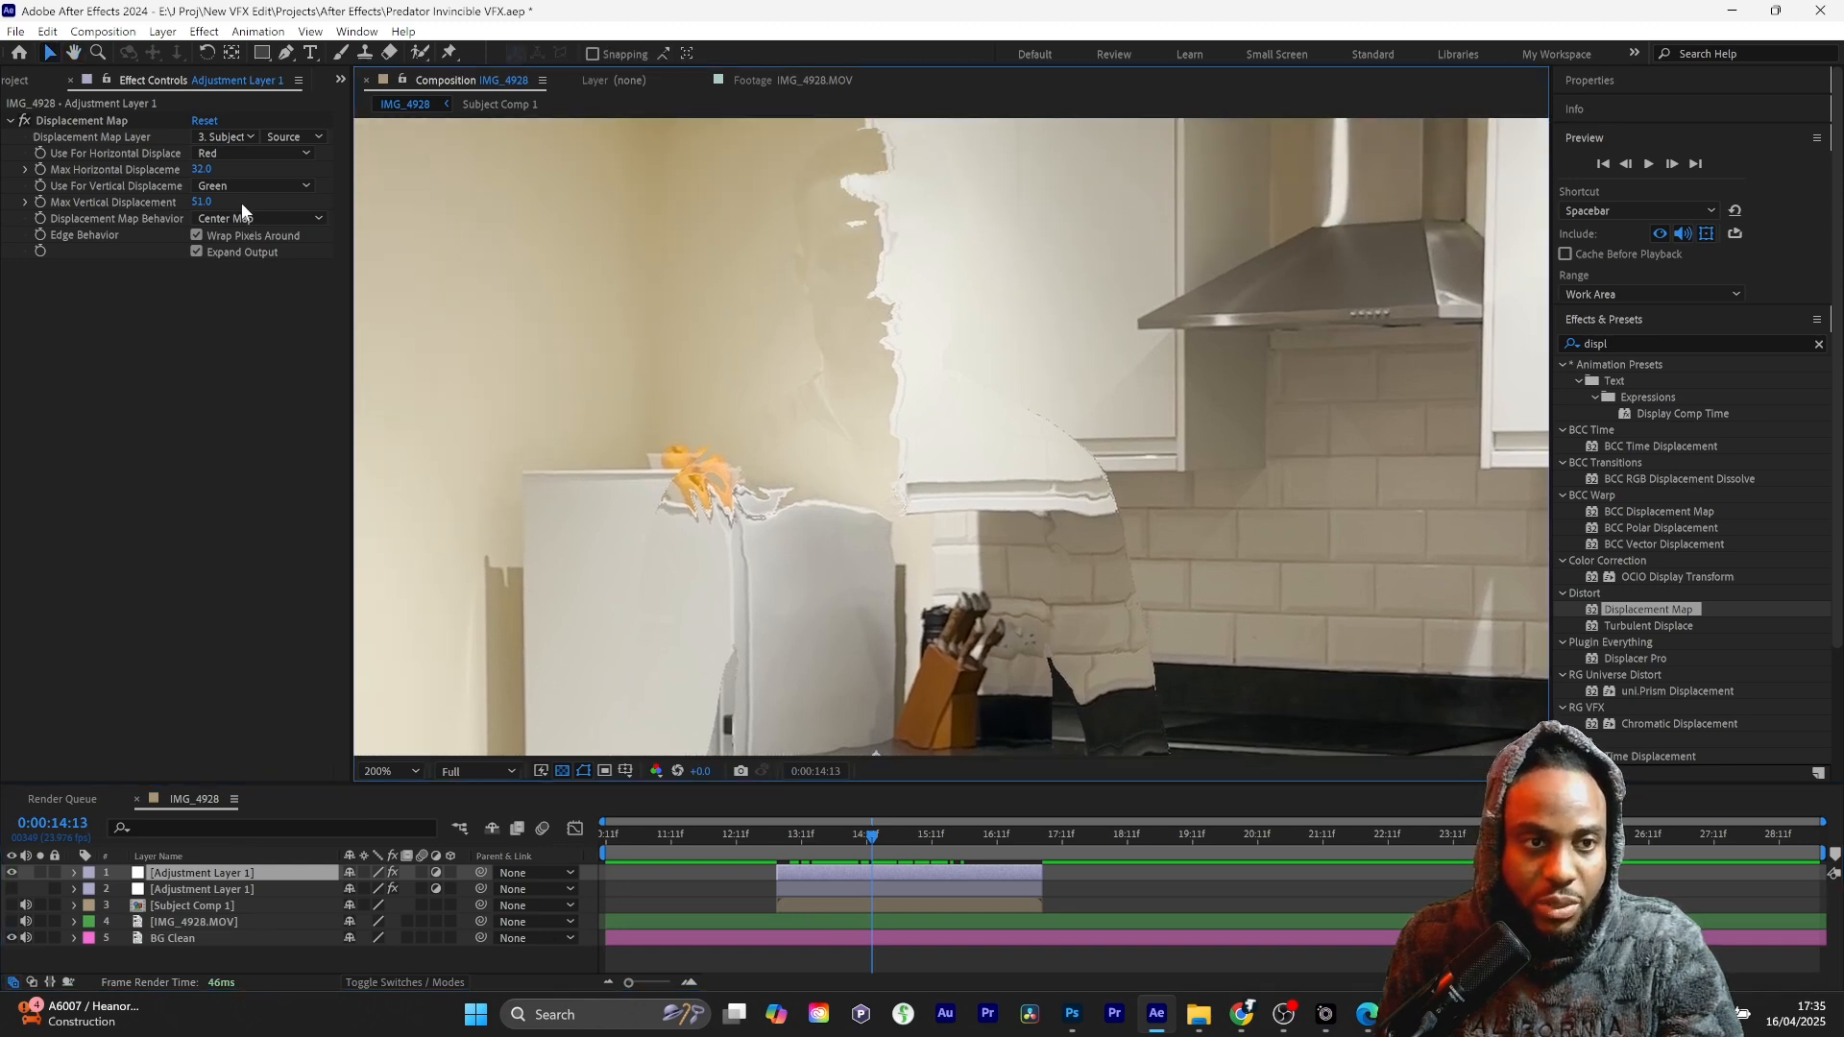
# Step: Adjust the Displacement Map at 0:00:14:03 to Max Horizontal Displacement 53 and Max Vertical Displacement 63, and preview the result
pyautogui.moveTo(201, 169)
pyautogui.mouseDown()
pyautogui.moveTo(241, 173)
pyautogui.moveTo(195, 172)
pyautogui.mouseUp()
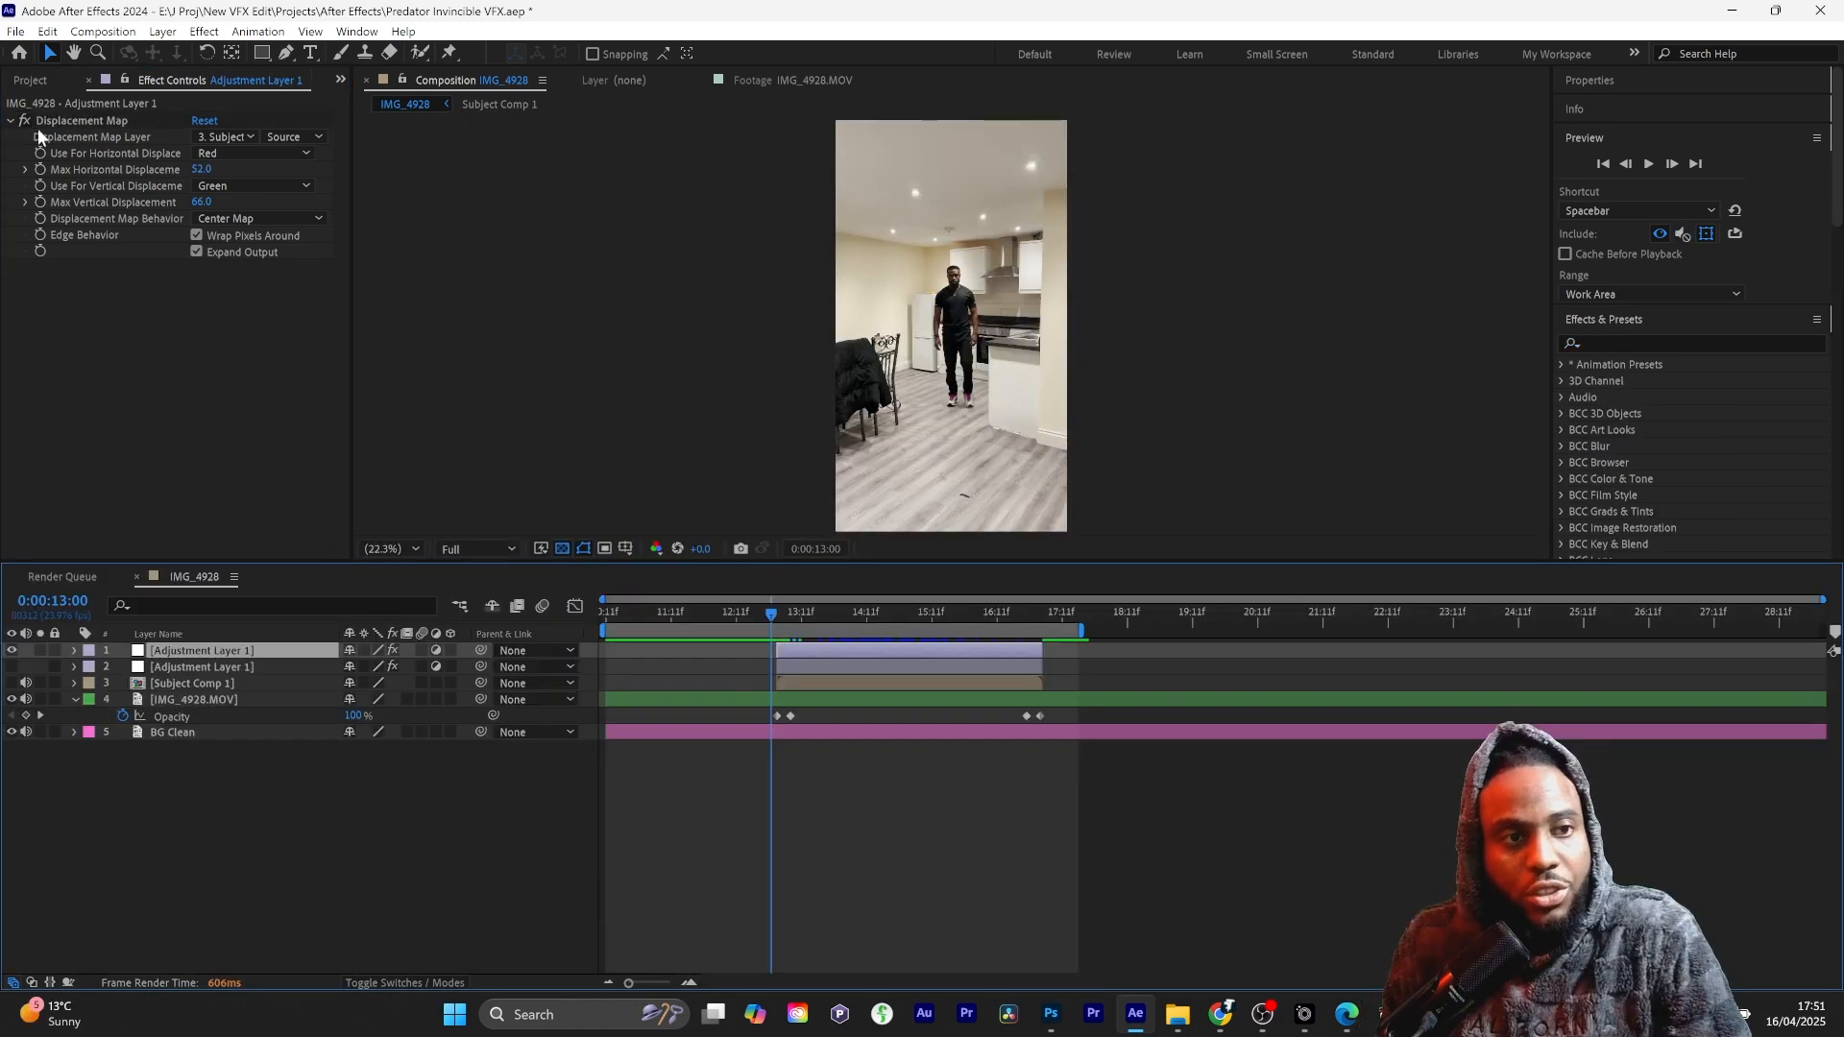
pyautogui.click(50, 126)
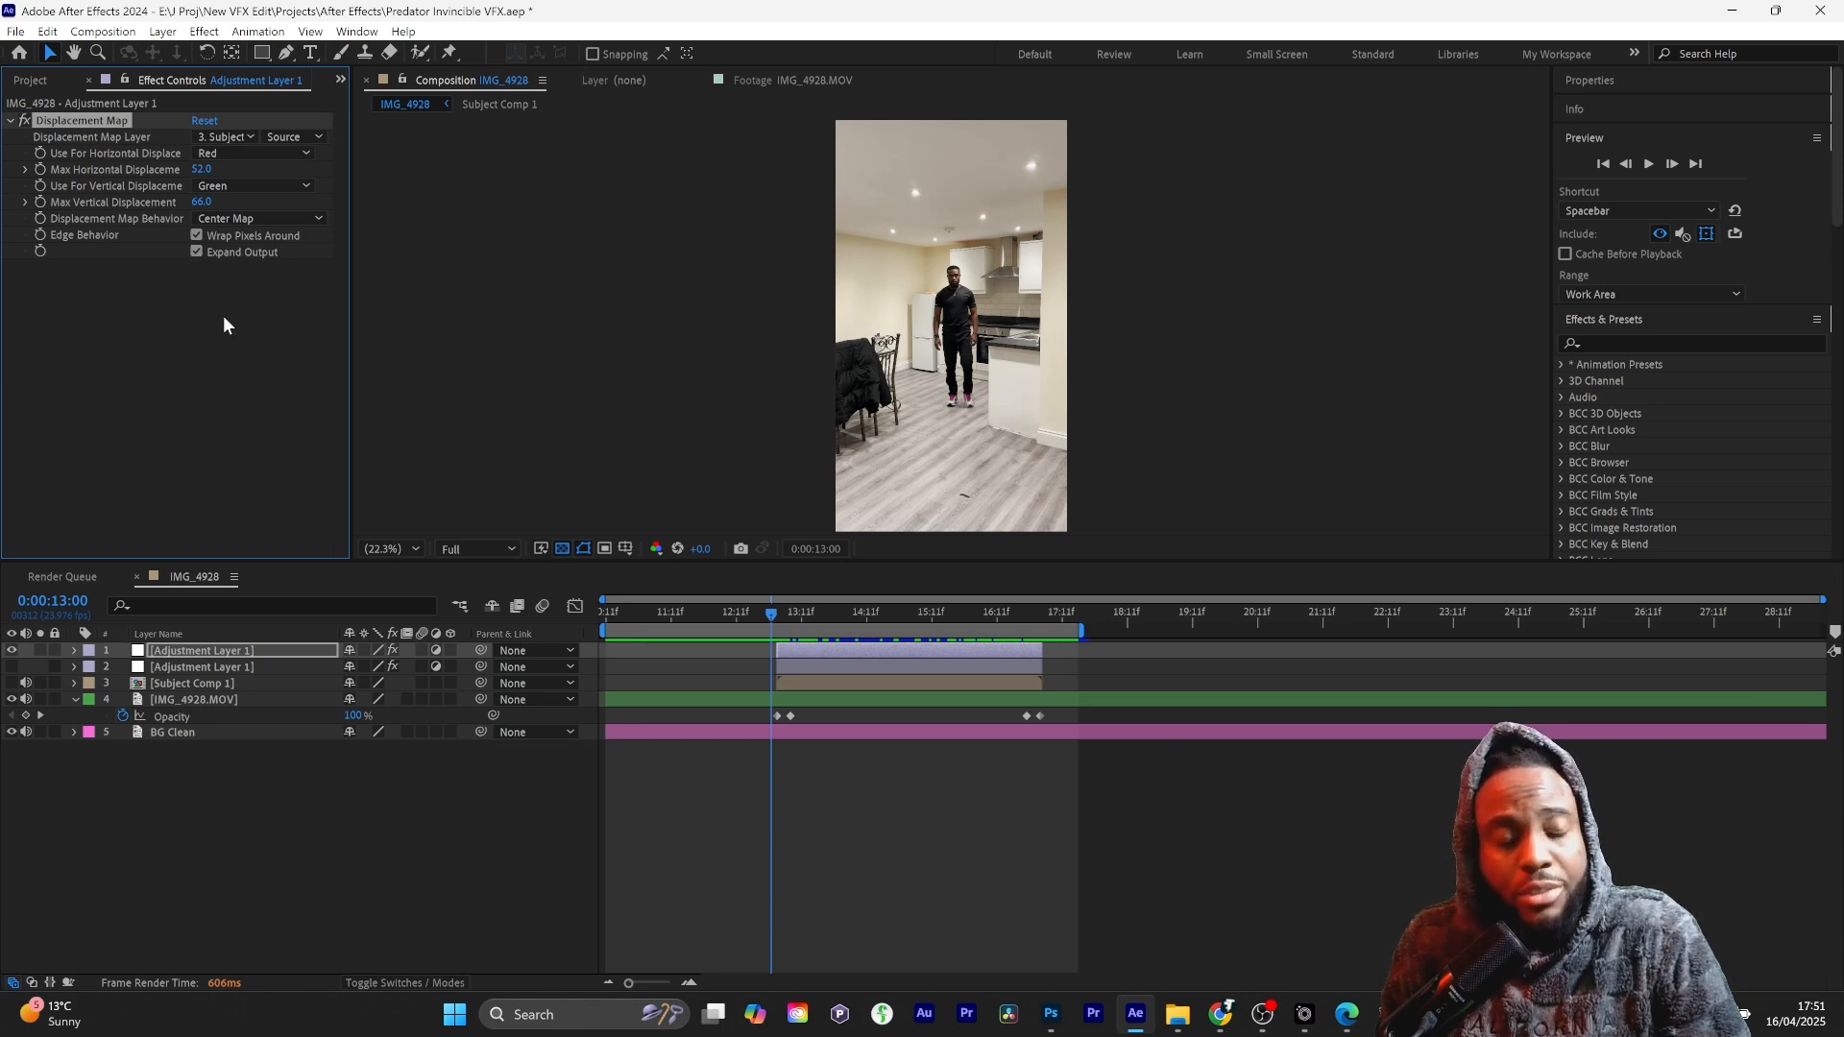
pyautogui.click(202, 169)
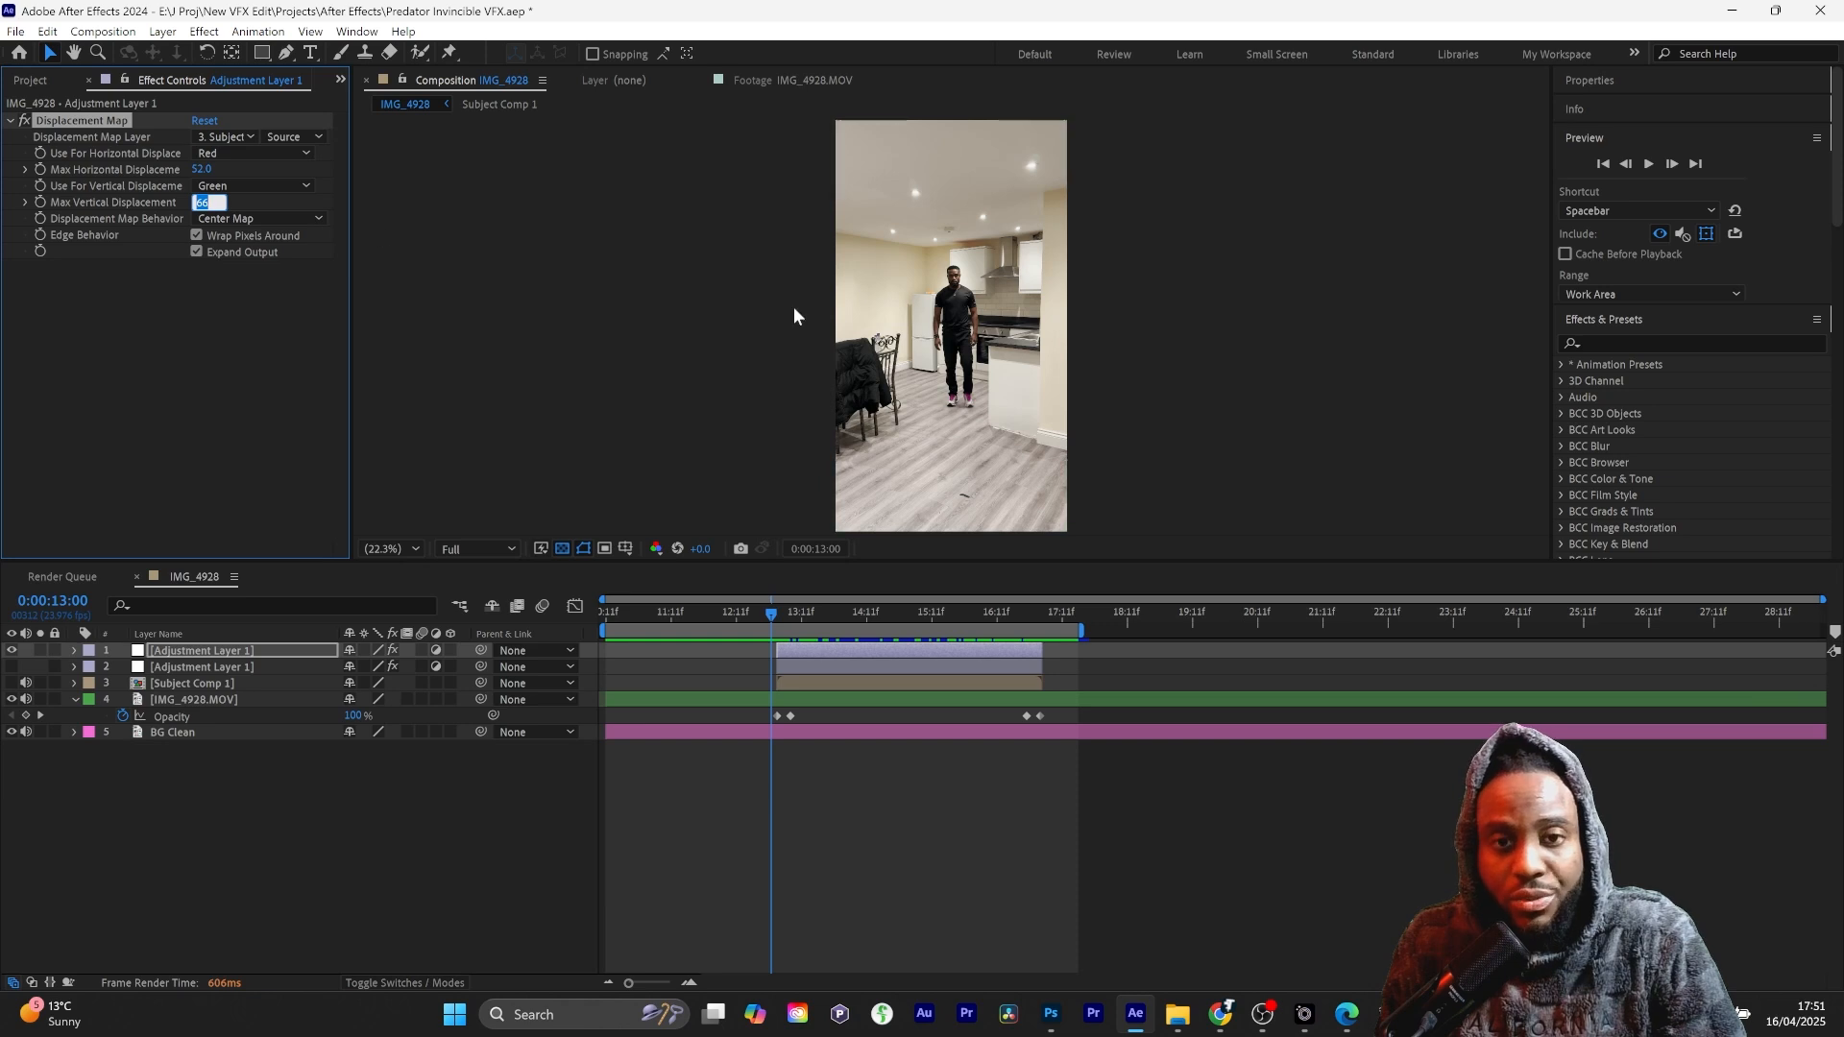
pyautogui.click(794, 612)
pyautogui.moveTo(809, 614); pyautogui.dragTo(844, 613)
pyautogui.press('/')
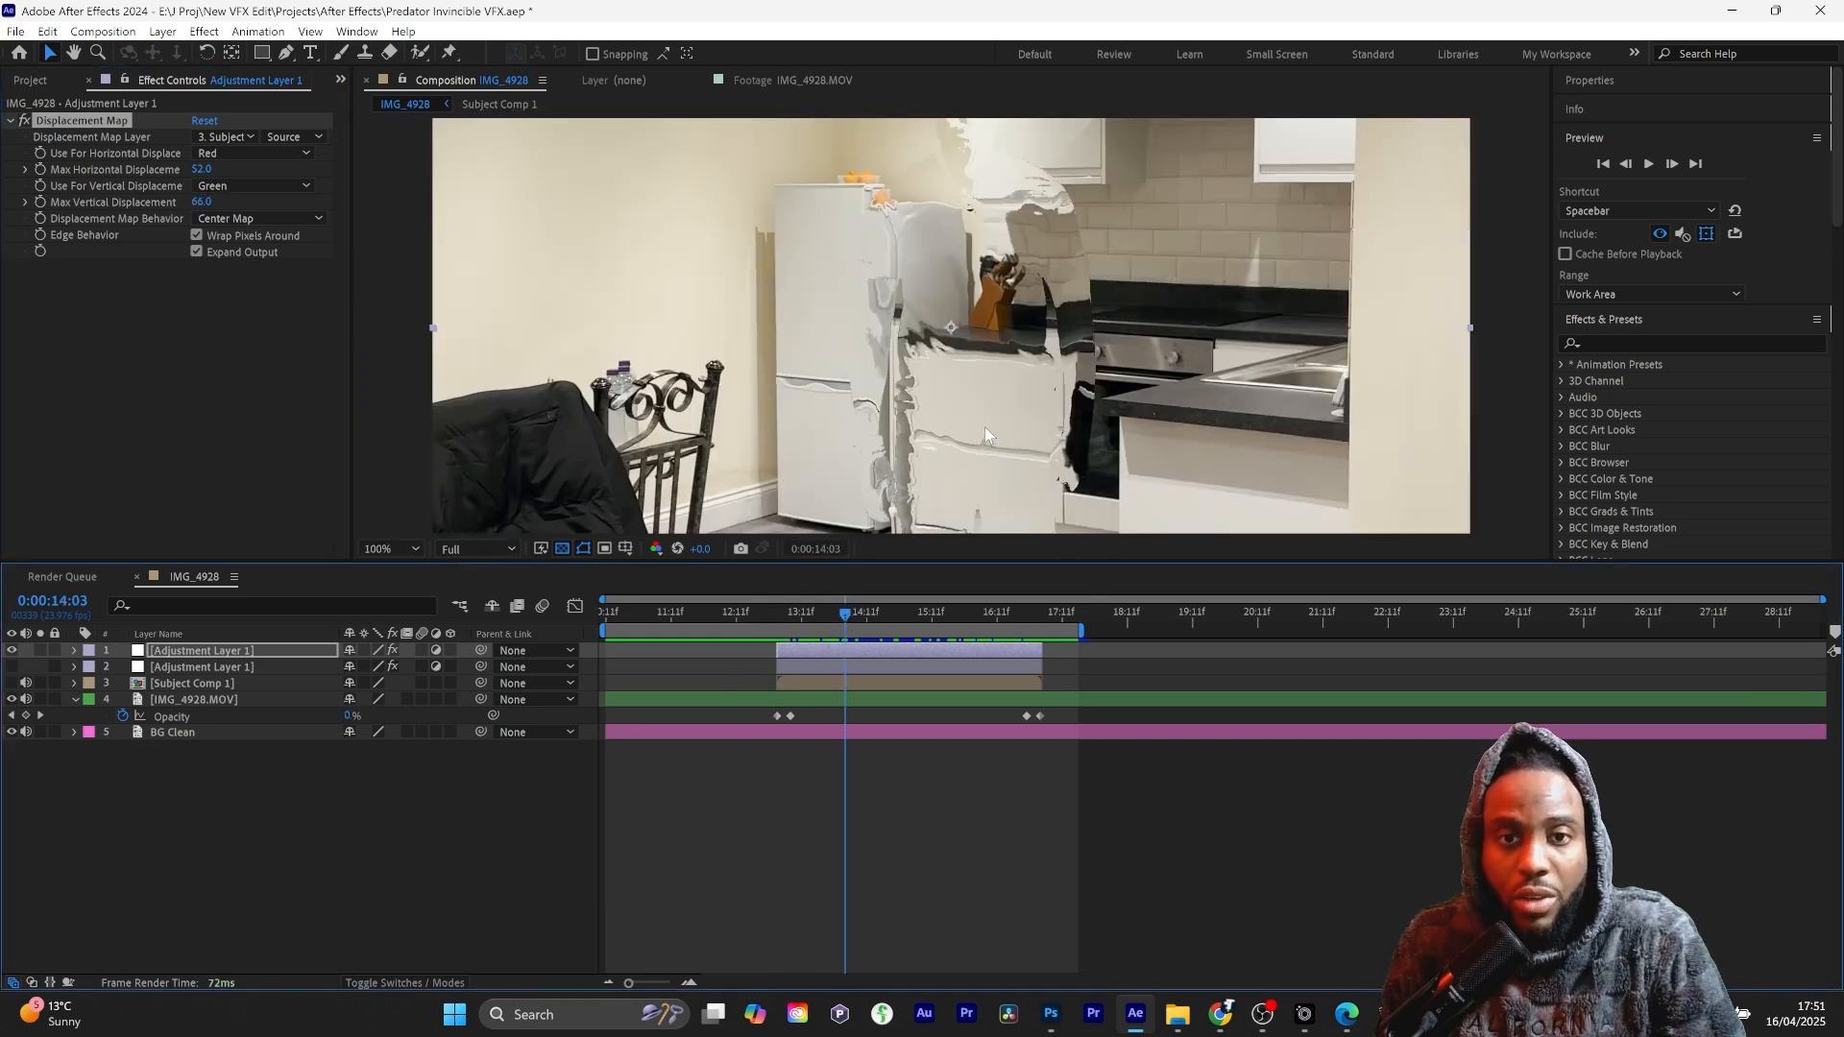
pyautogui.moveTo(984, 427); pyautogui.dragTo(976, 522)
pyautogui.moveTo(196, 171); pyautogui.dragTo(199, 174)
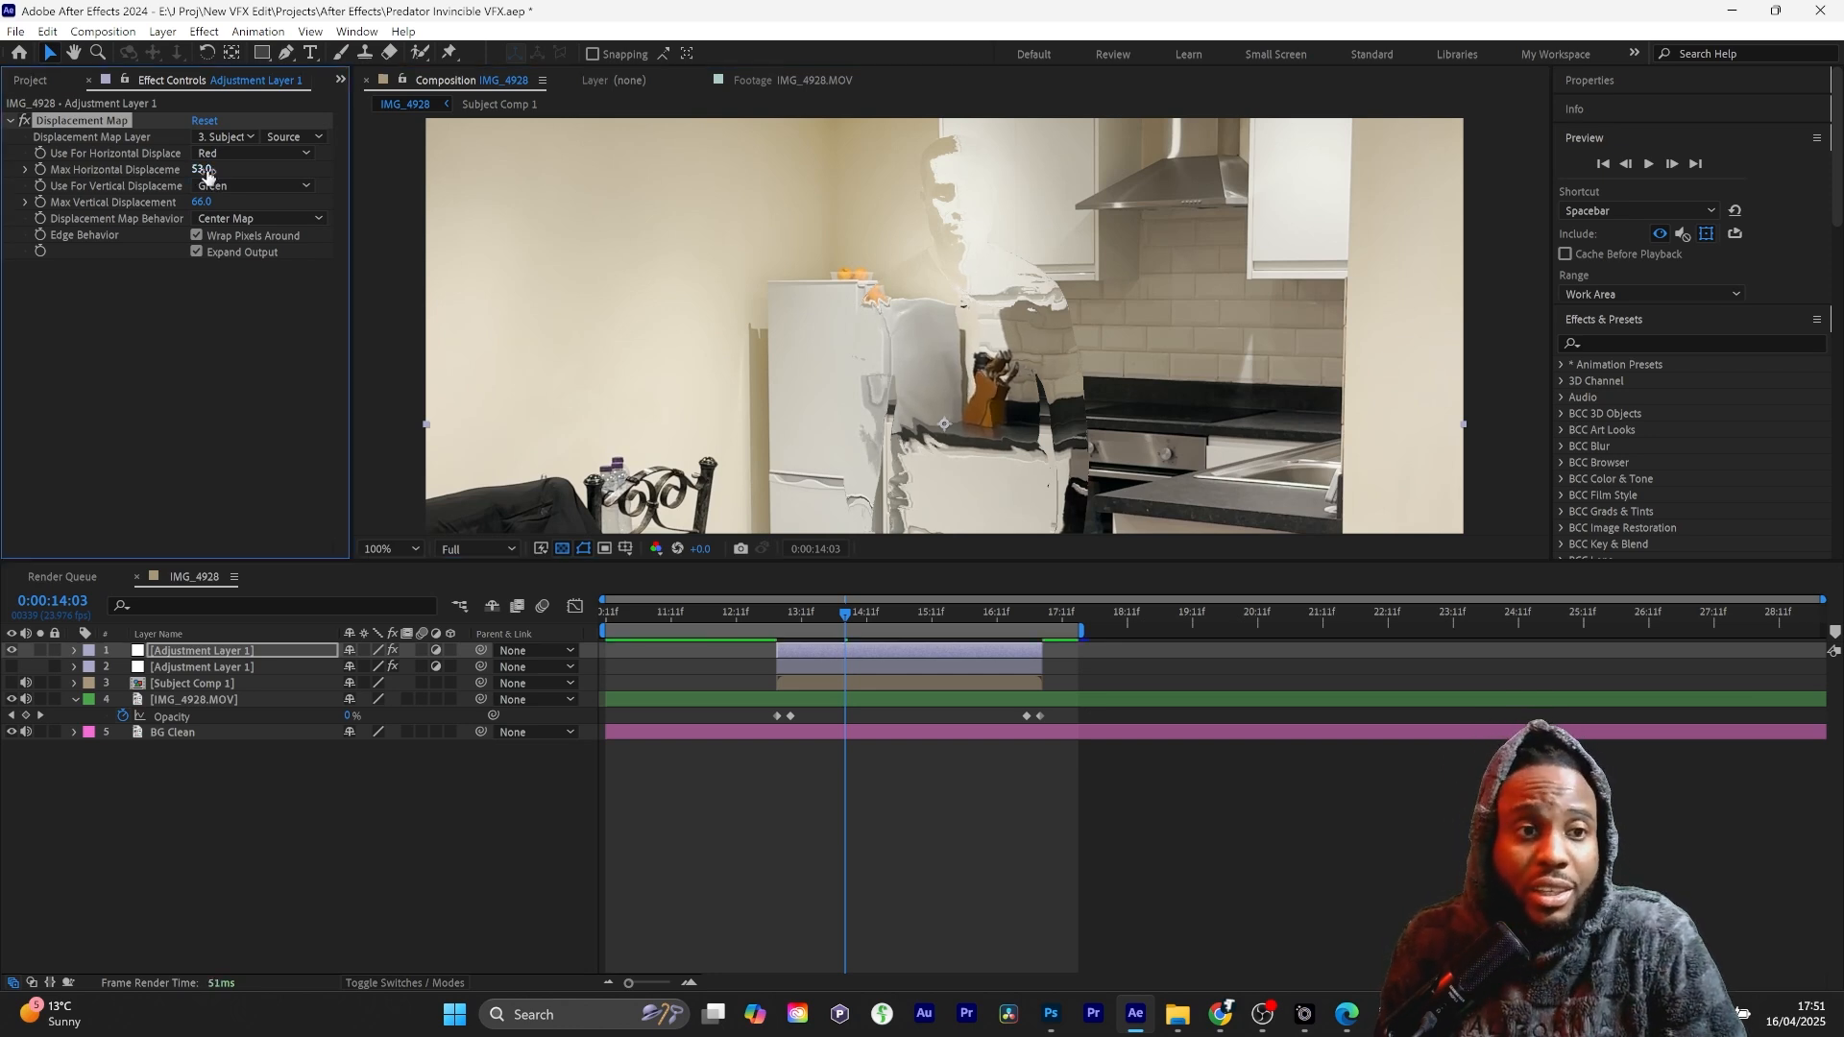
pyautogui.moveTo(193, 202); pyautogui.dragTo(195, 208)
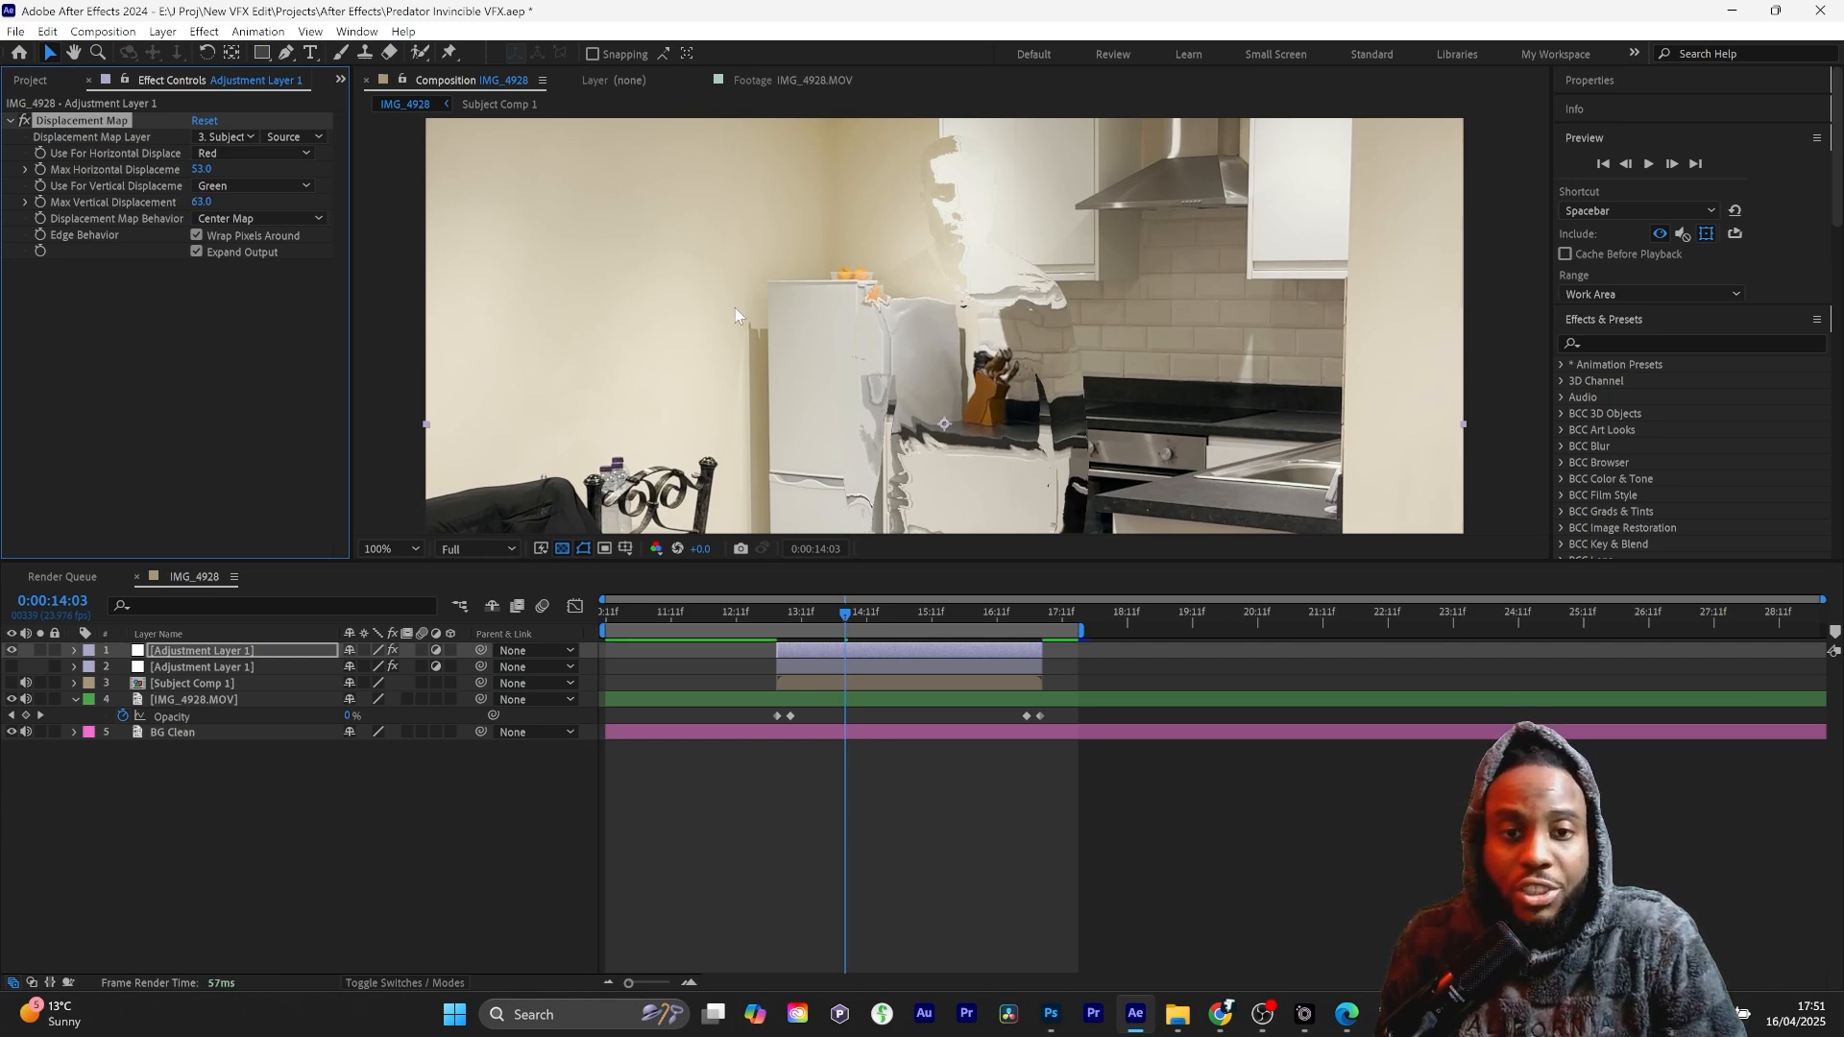
pyautogui.scroll(-4, 736, 351)
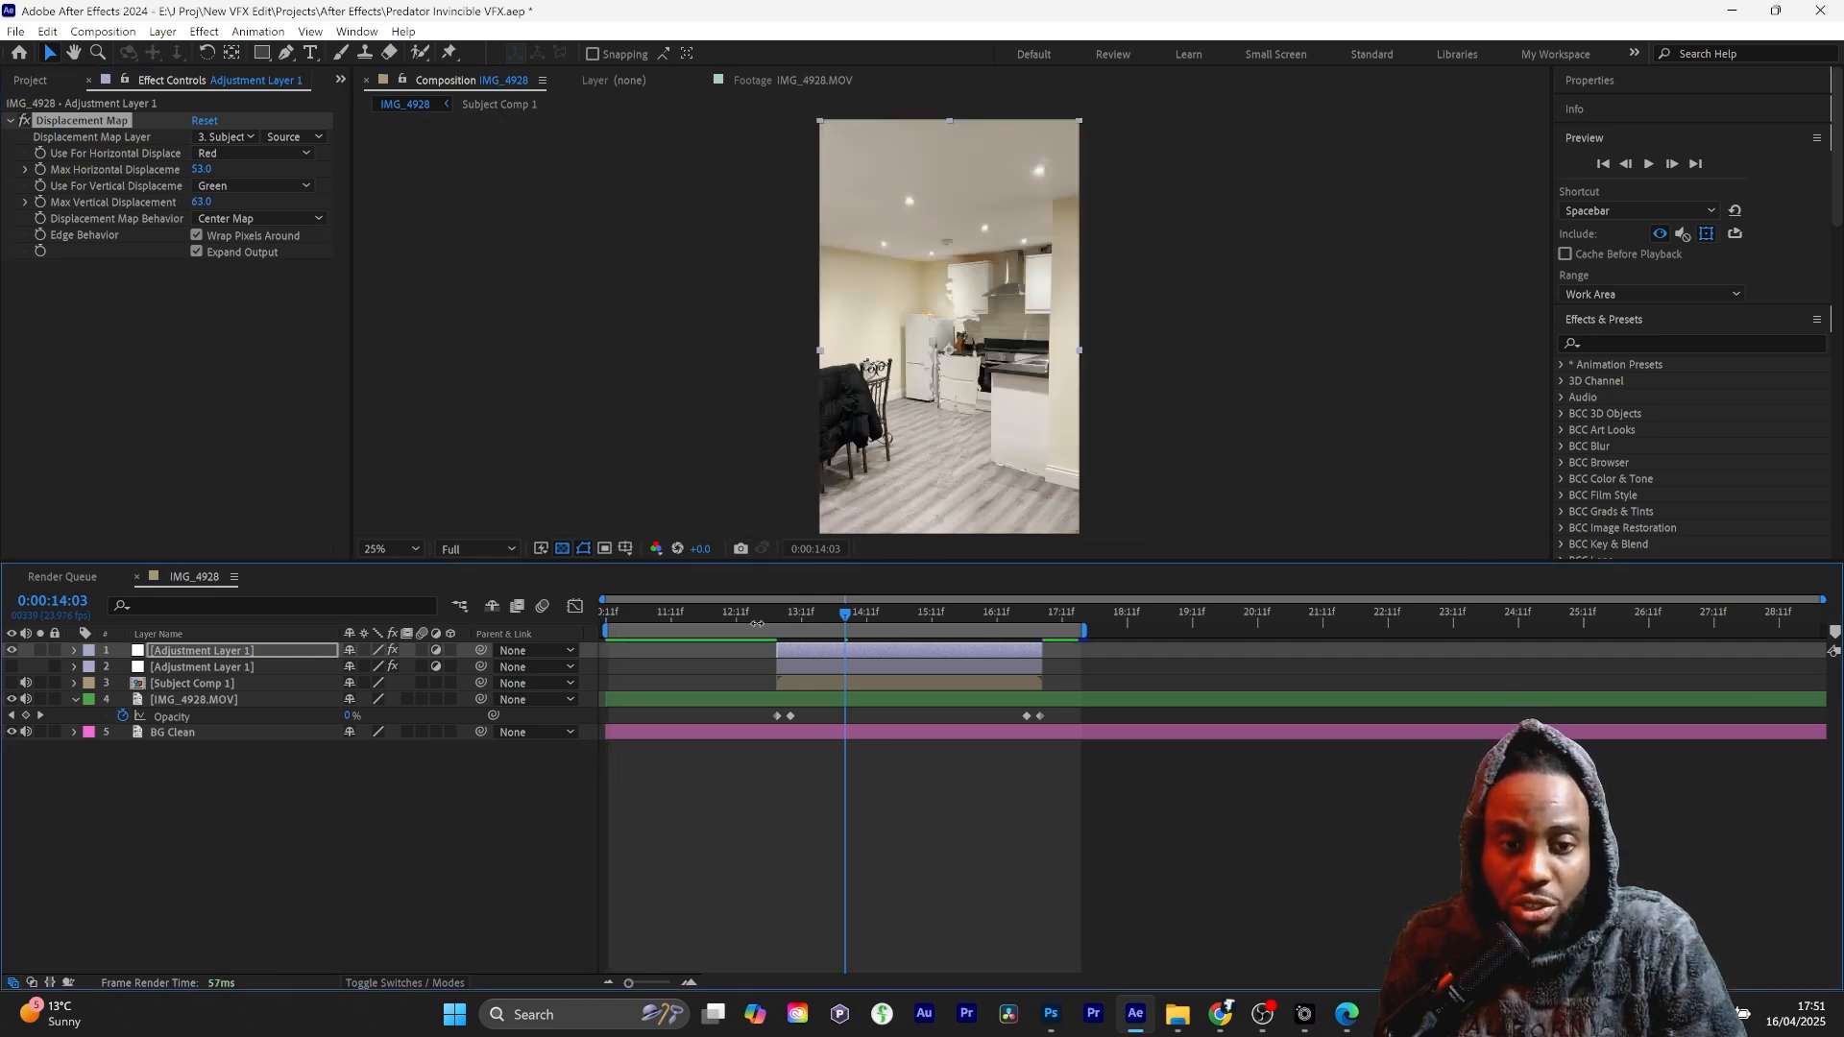
pyautogui.moveTo(763, 615); pyautogui.dragTo(819, 614)
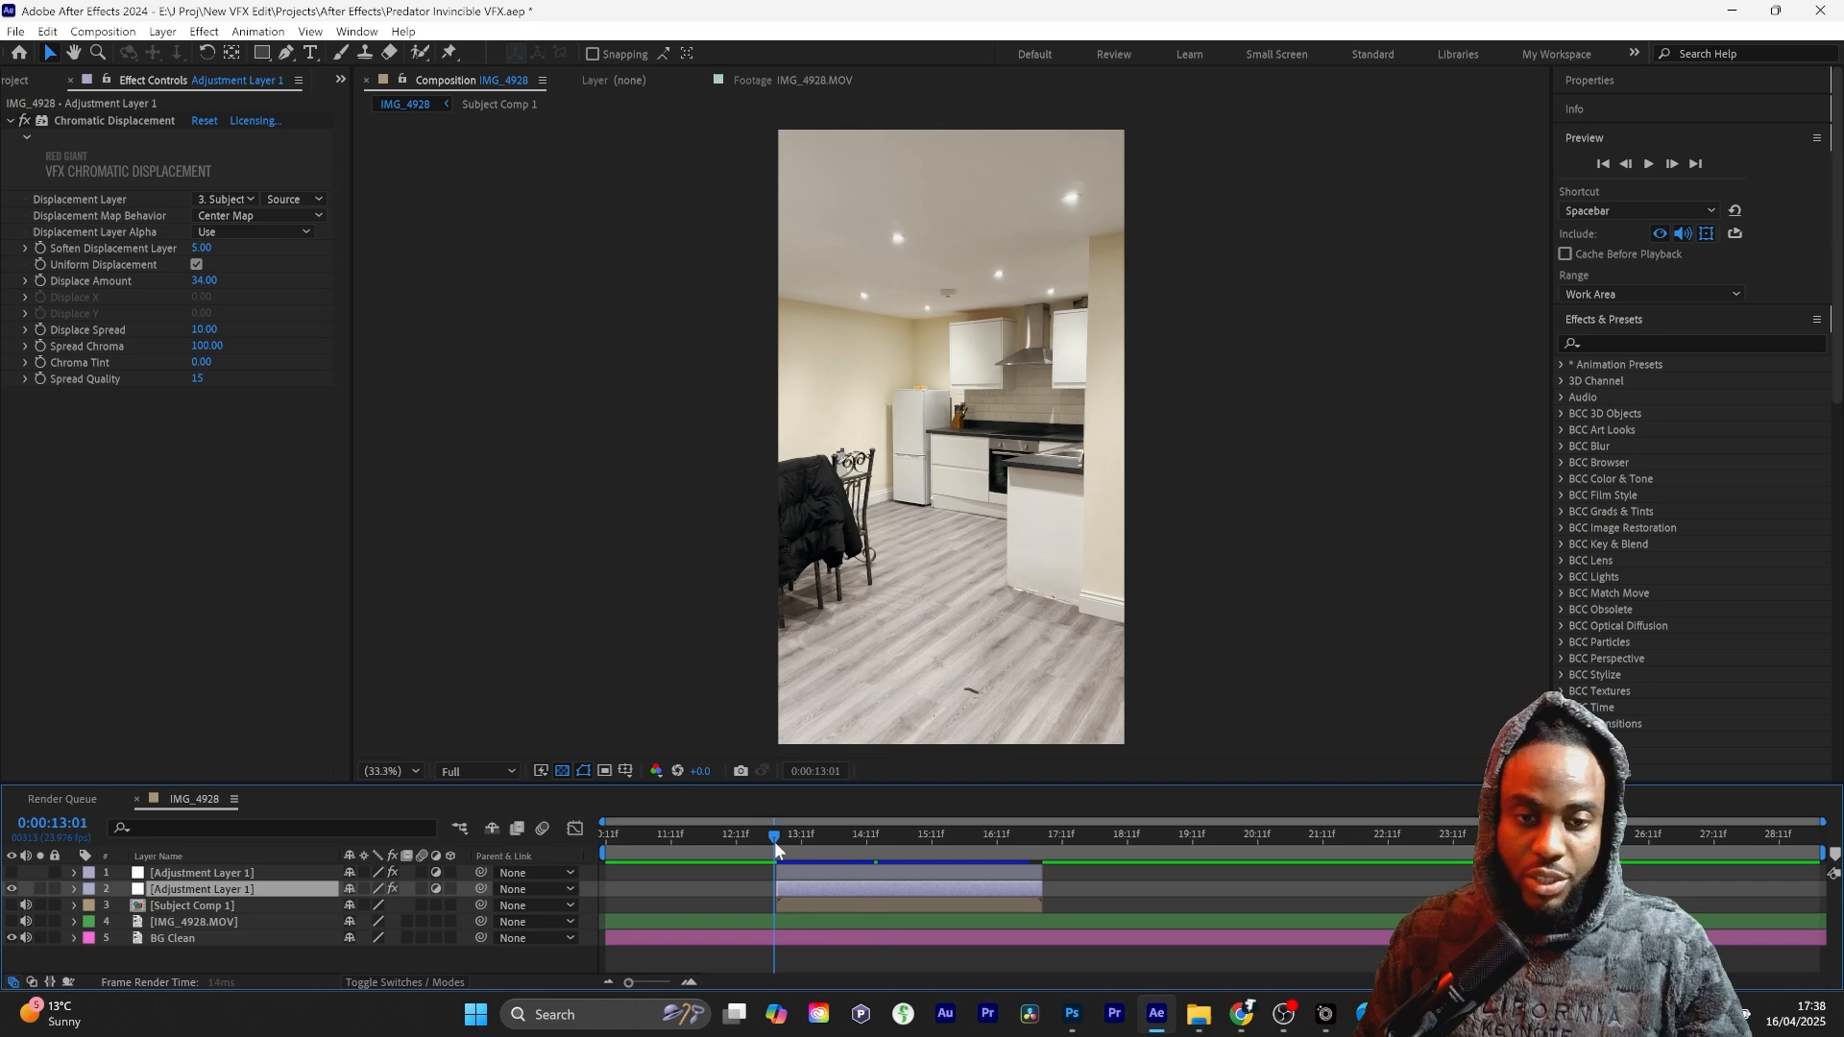
# Step: Set the lower adjustment layer's Chromatic Displacement to Soften Displacement Layer 3, Displace Amount 38 and Displace Spread 4, checking at 0:00:15:03
pyautogui.moveTo(774, 842); pyautogui.dragTo(878, 849)
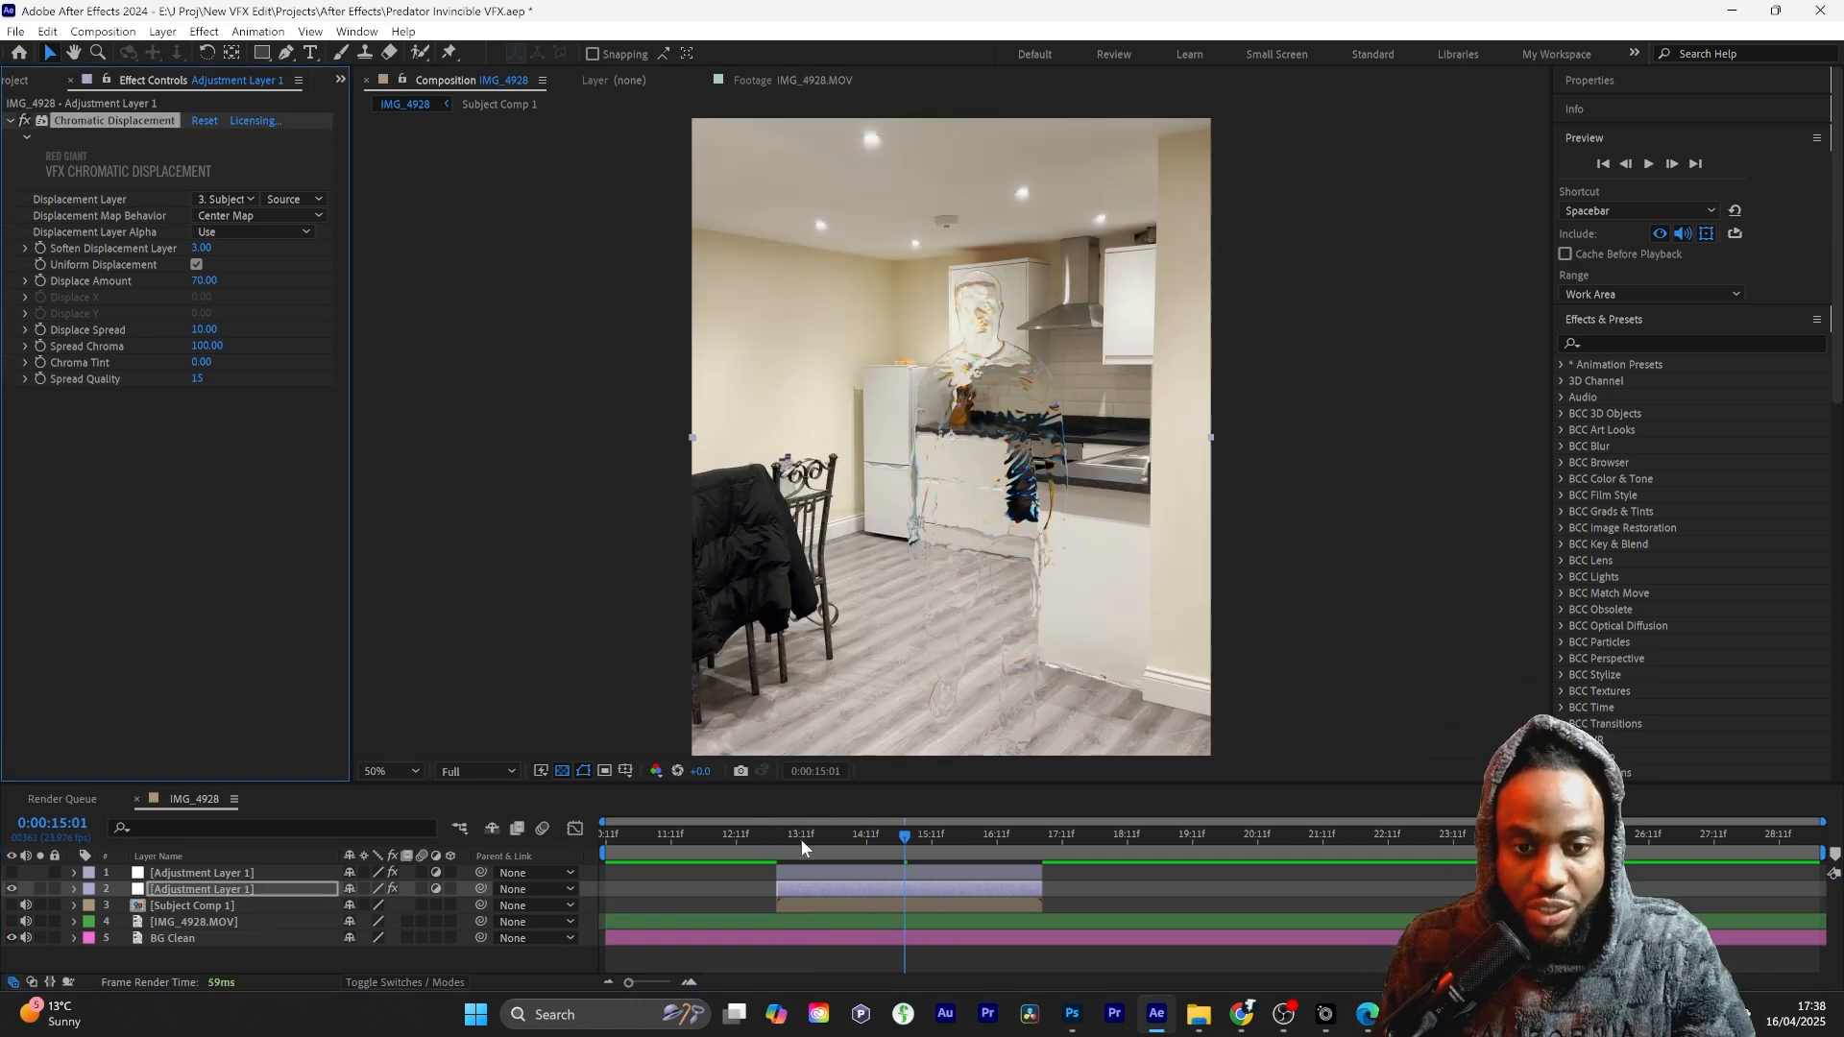
pyautogui.moveTo(799, 838); pyautogui.dragTo(908, 836)
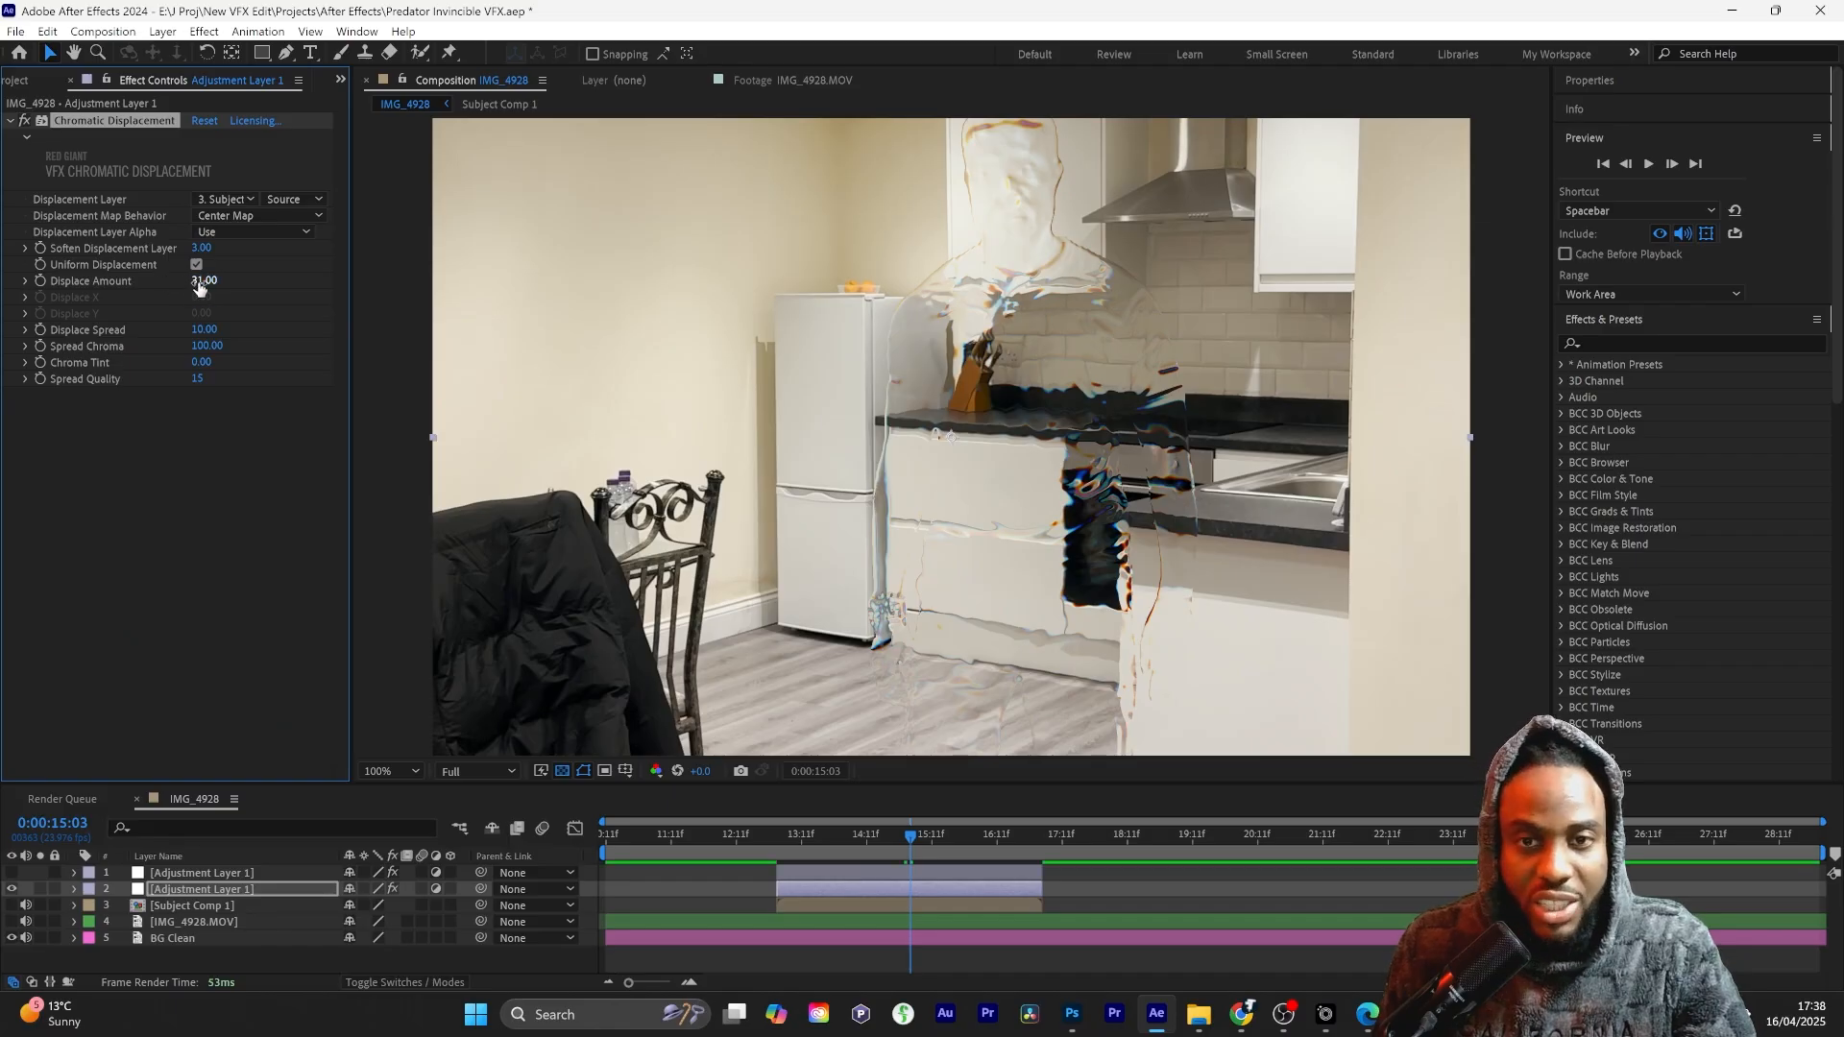
pyautogui.moveTo(202, 281); pyautogui.dragTo(207, 281)
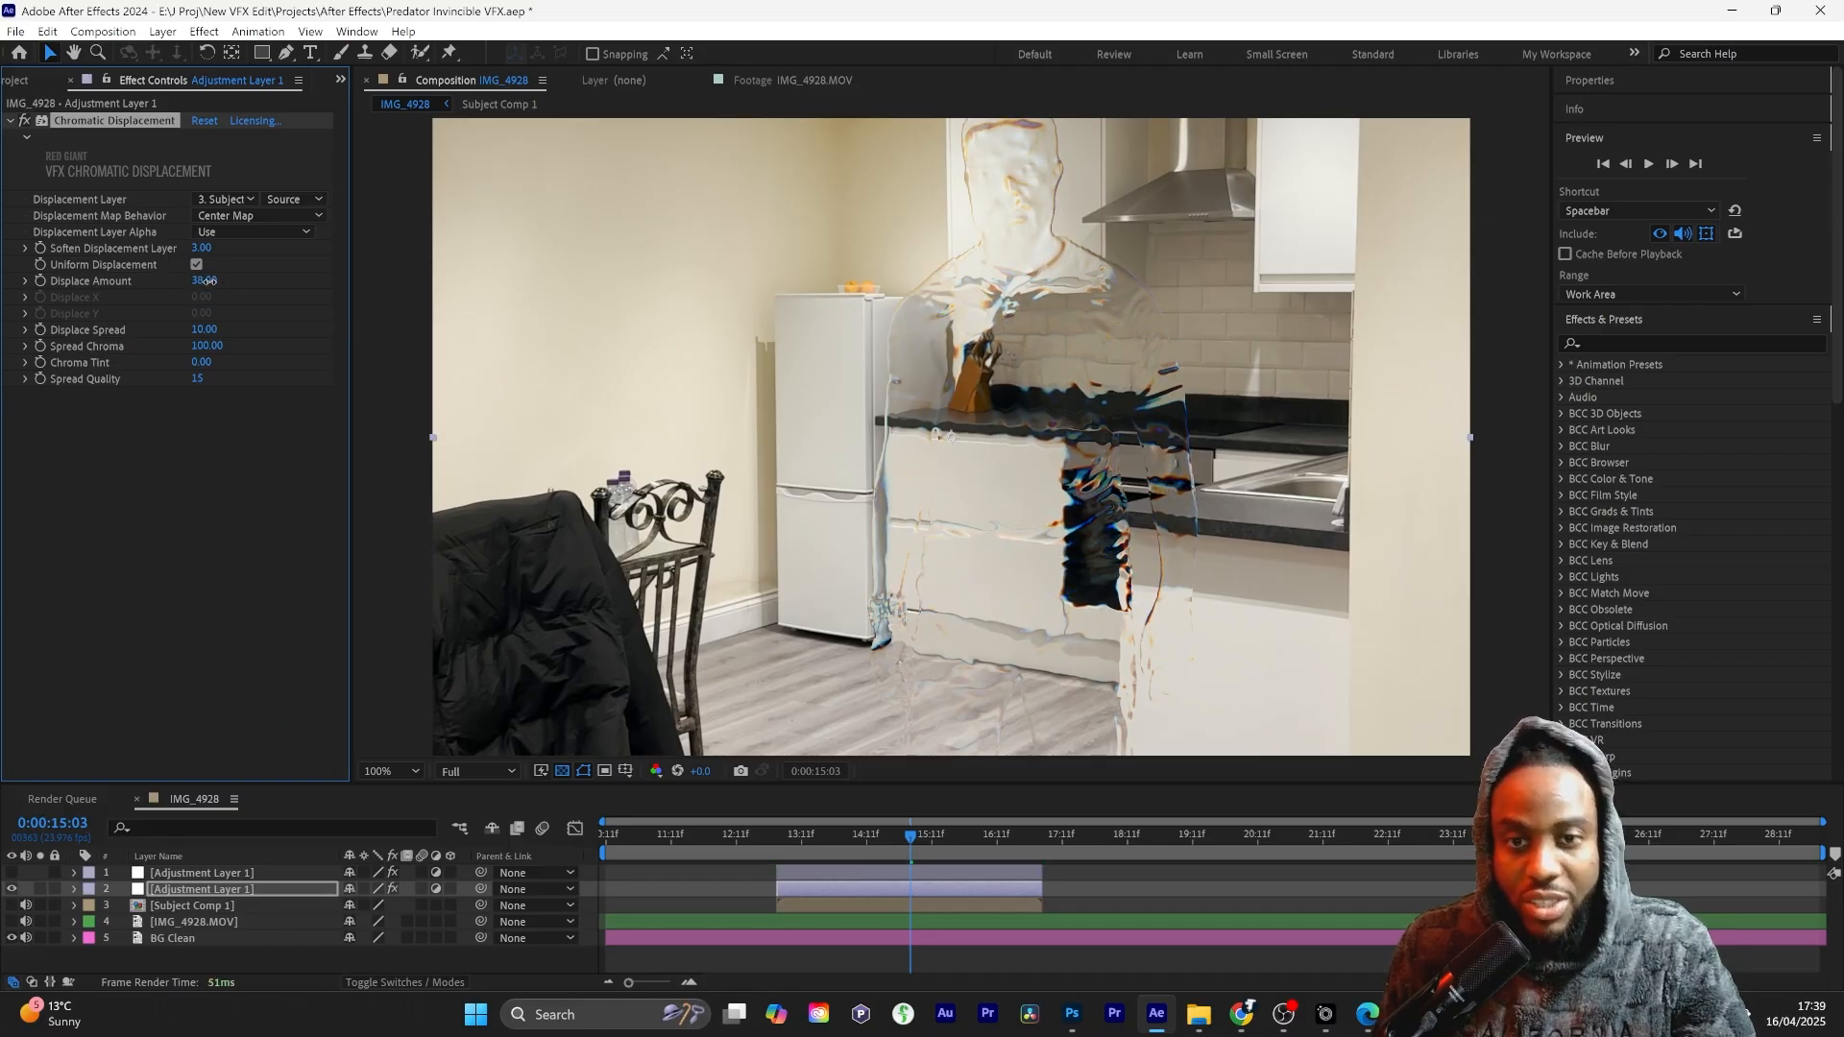
pyautogui.moveTo(204, 329)
pyautogui.mouseDown()
pyautogui.moveTo(167, 319)
pyautogui.moveTo(219, 325)
pyautogui.moveTo(185, 329)
pyautogui.mouseUp()
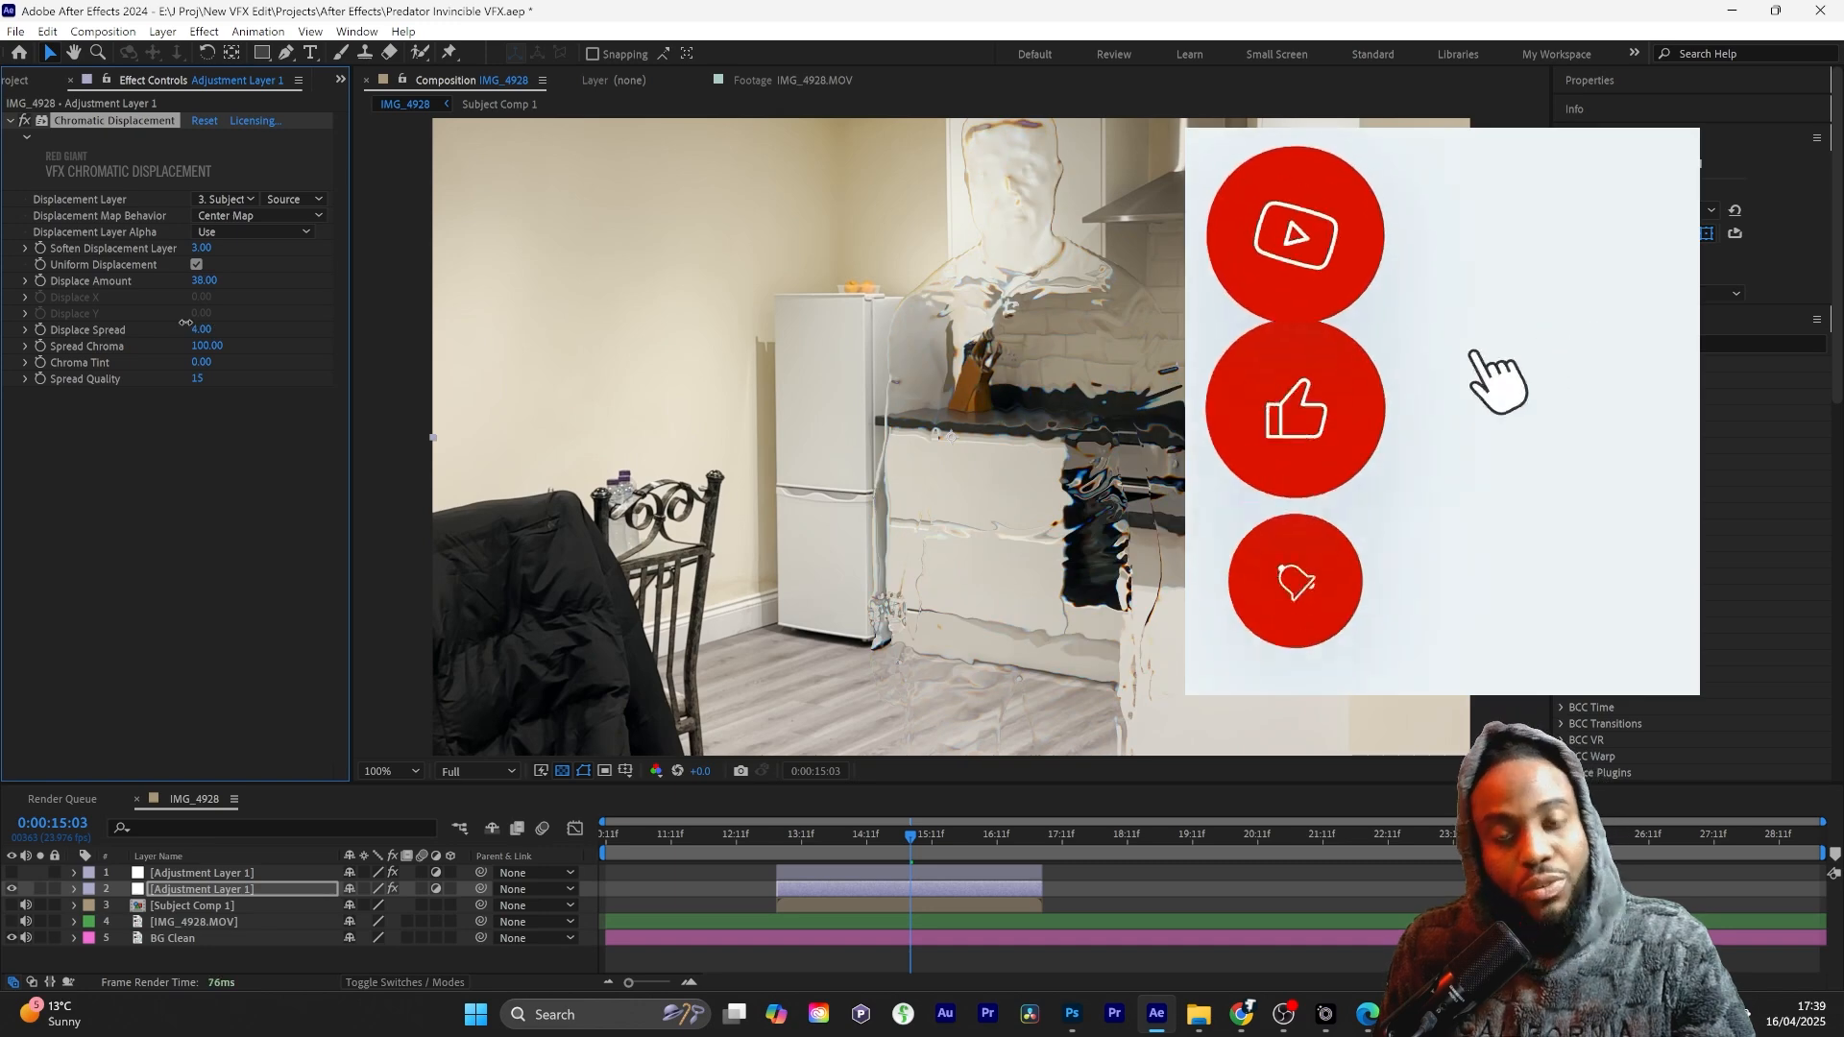